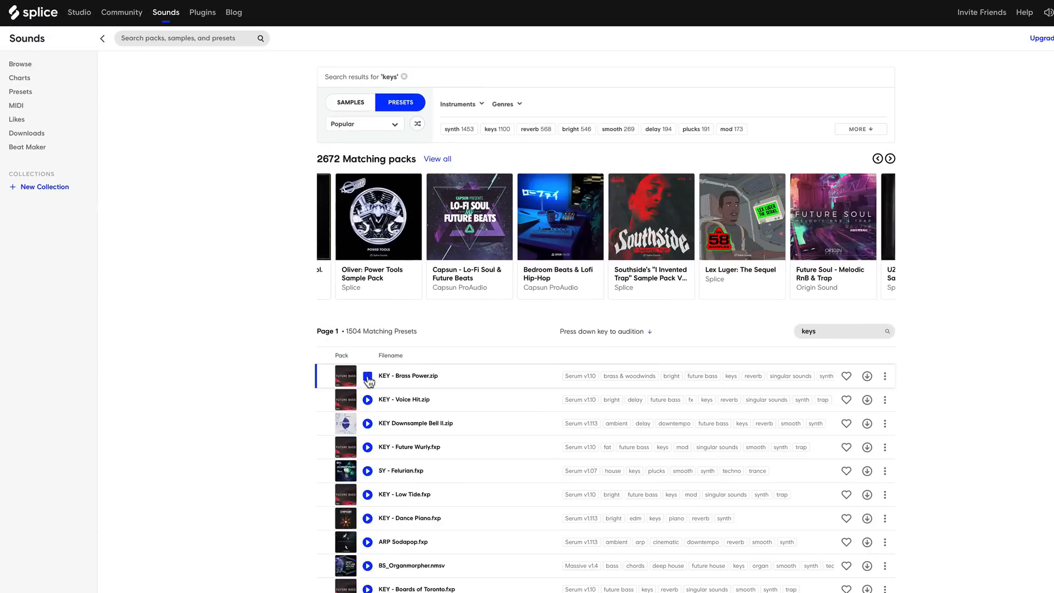
Audition the KEY - Brass Power, KEY - Voice Hit and KEY - Future Wurly presets in the keys results
left_click(368, 376)
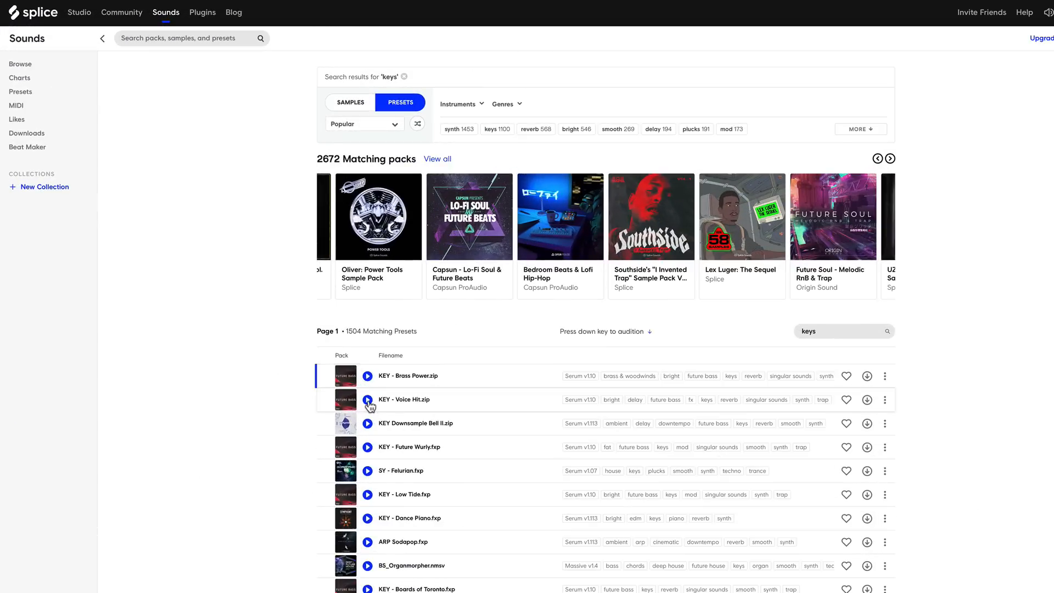
left_click(368, 400)
left_click(368, 448)
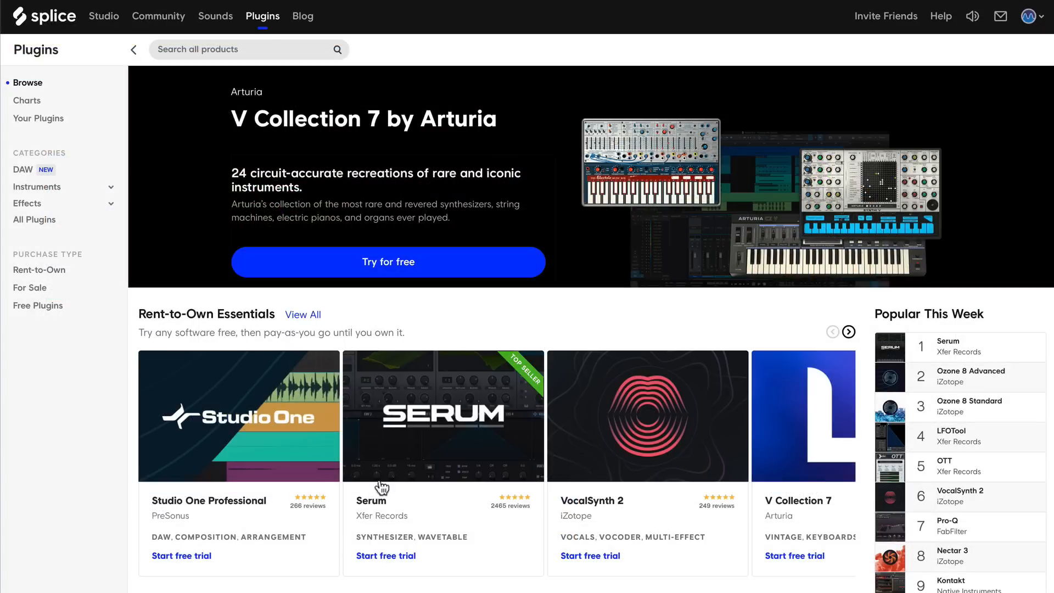
View the Serum plugin page and the Studio One Professional listing in the DAW category
left_click(391, 461)
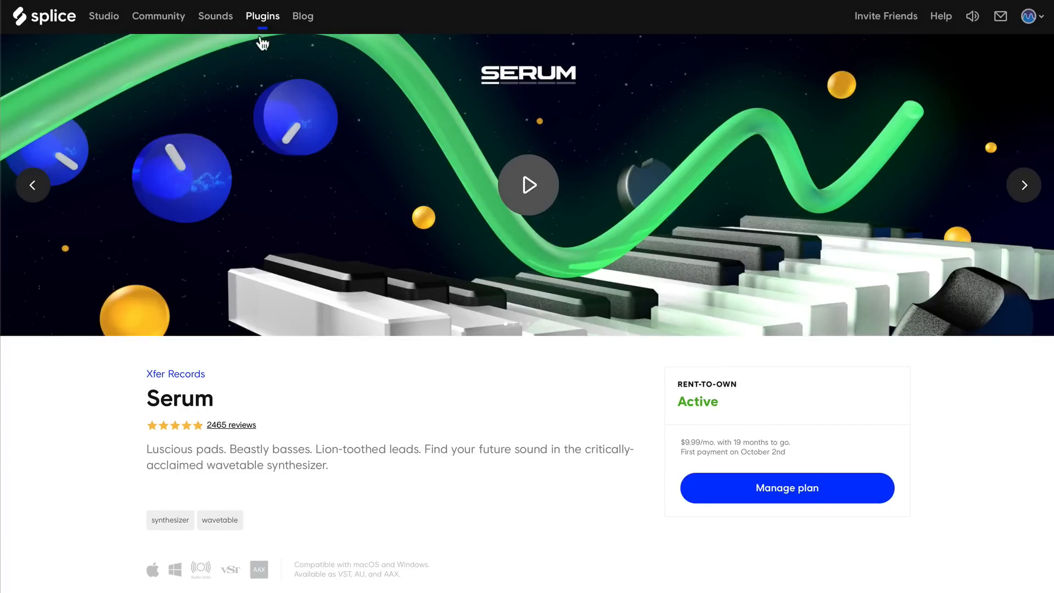
left_click(262, 18)
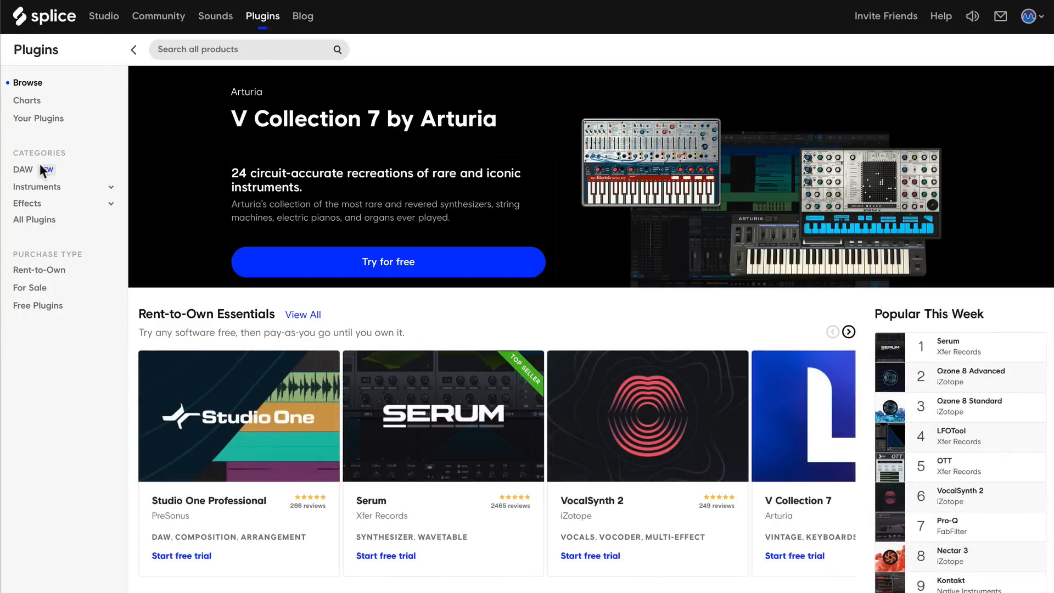
left_click(25, 170)
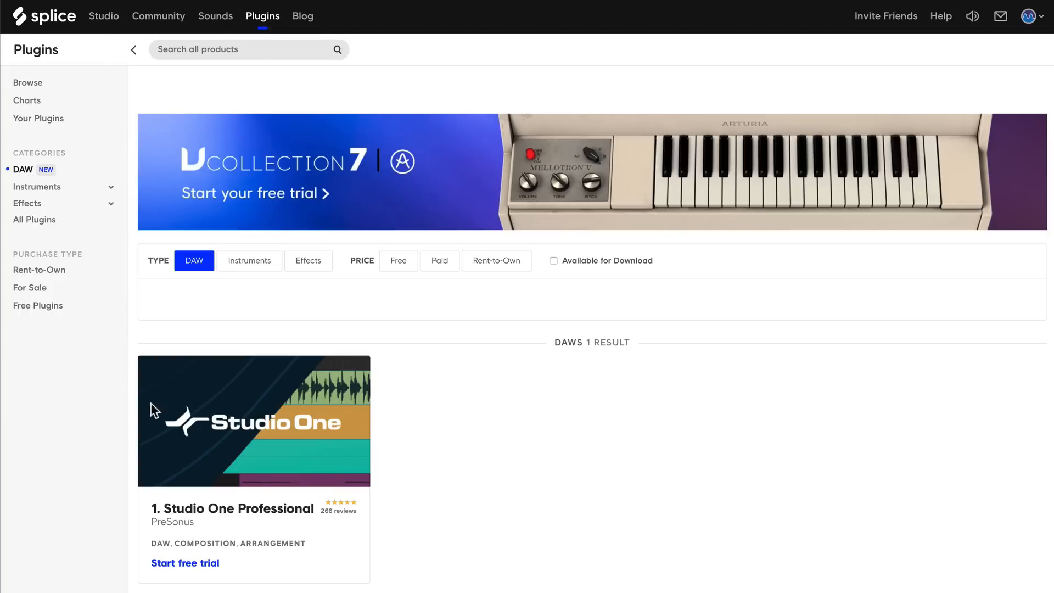
left_click(279, 439)
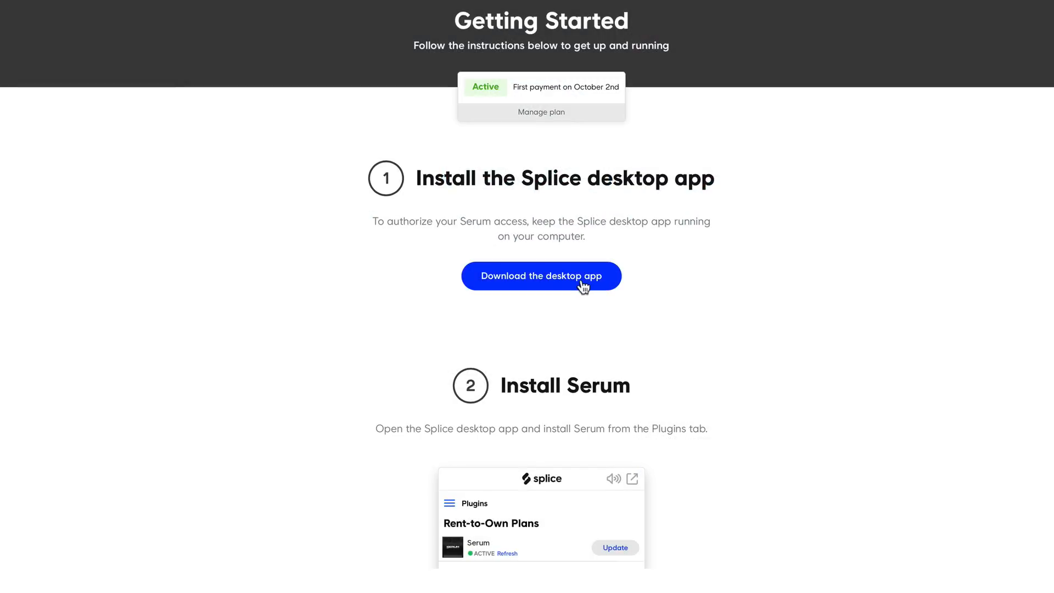
Download and install the Splice desktop app, and log in with the account password
left_click(581, 280)
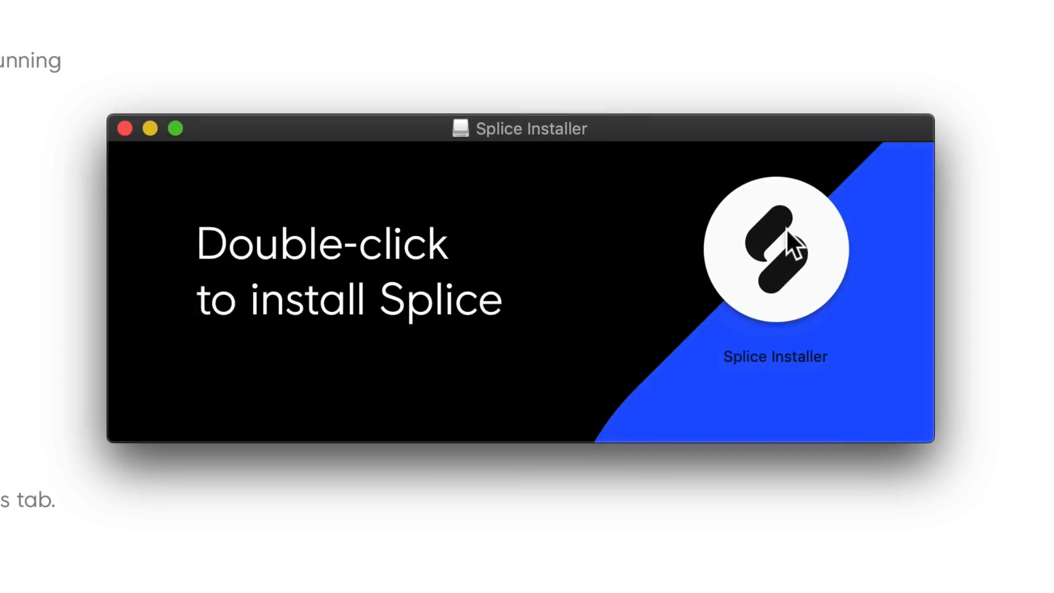
left_click(785, 228)
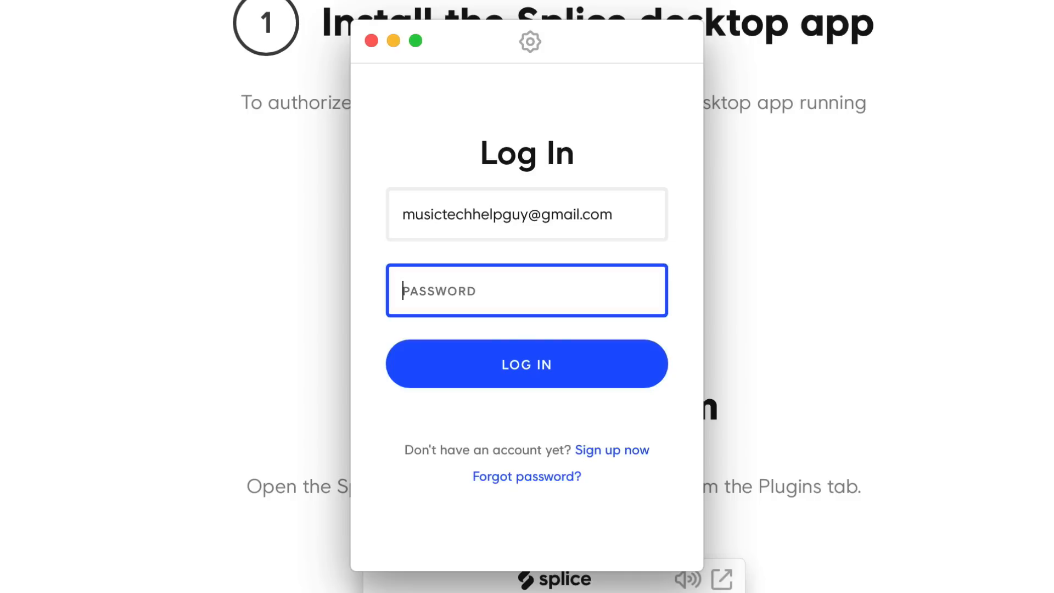
type("•••••")
type("•••••")
key("Return")
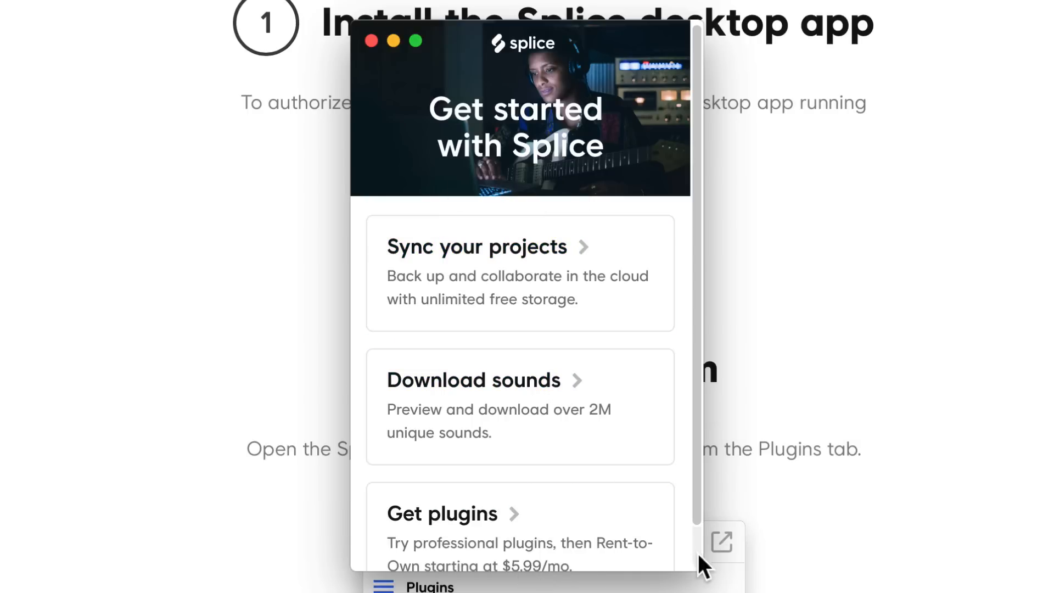
Install the Serum trial from the plugin tools in the Splice desktop app
left_click(560, 515)
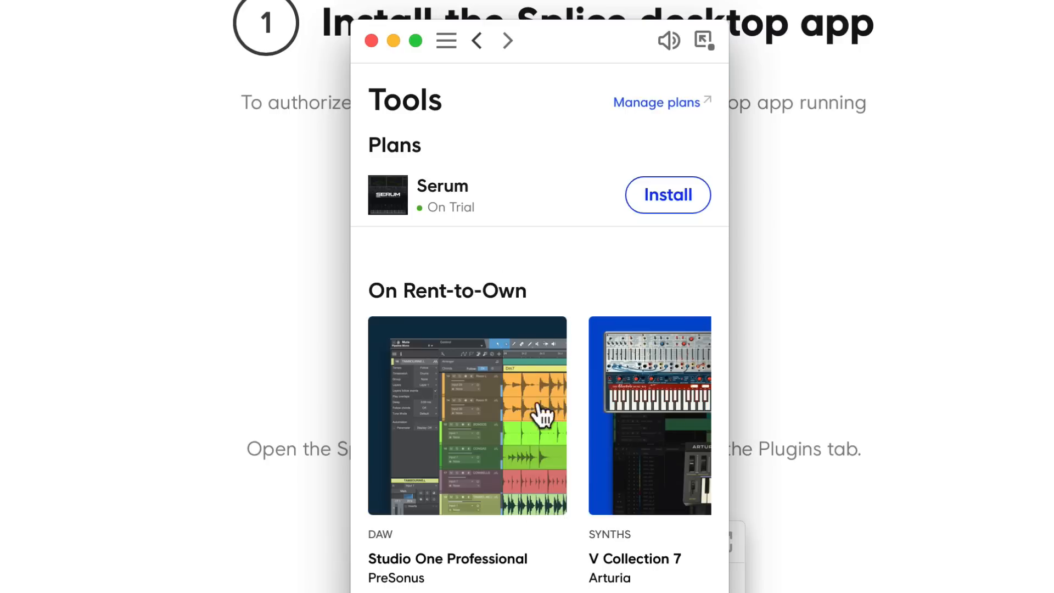
left_click(667, 196)
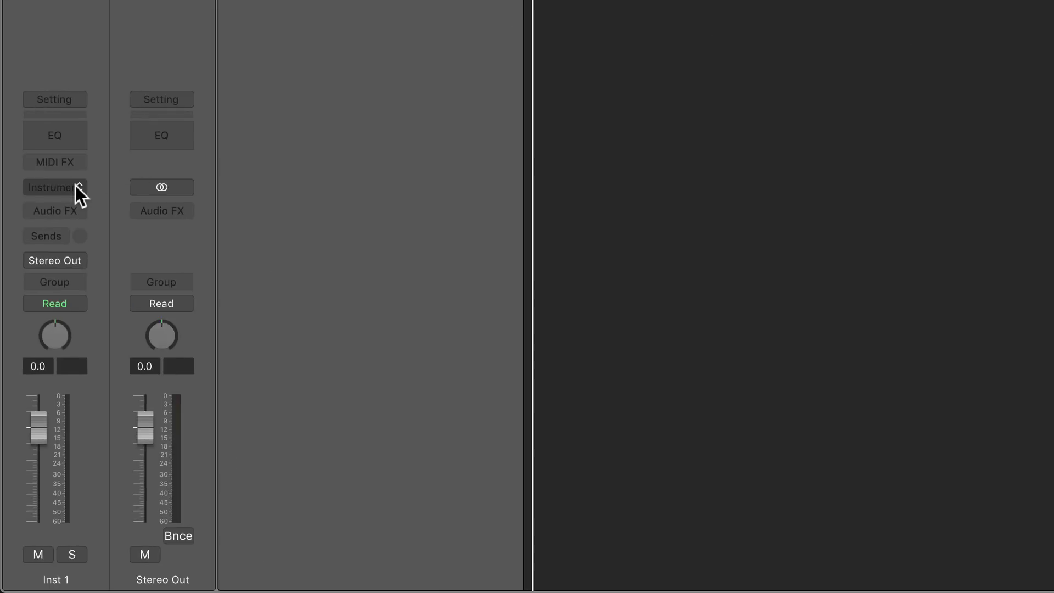
Switch to Logic Pro and load the Xfer Records Serum AU instrument on the Inst 1 channel
left_click(75, 187)
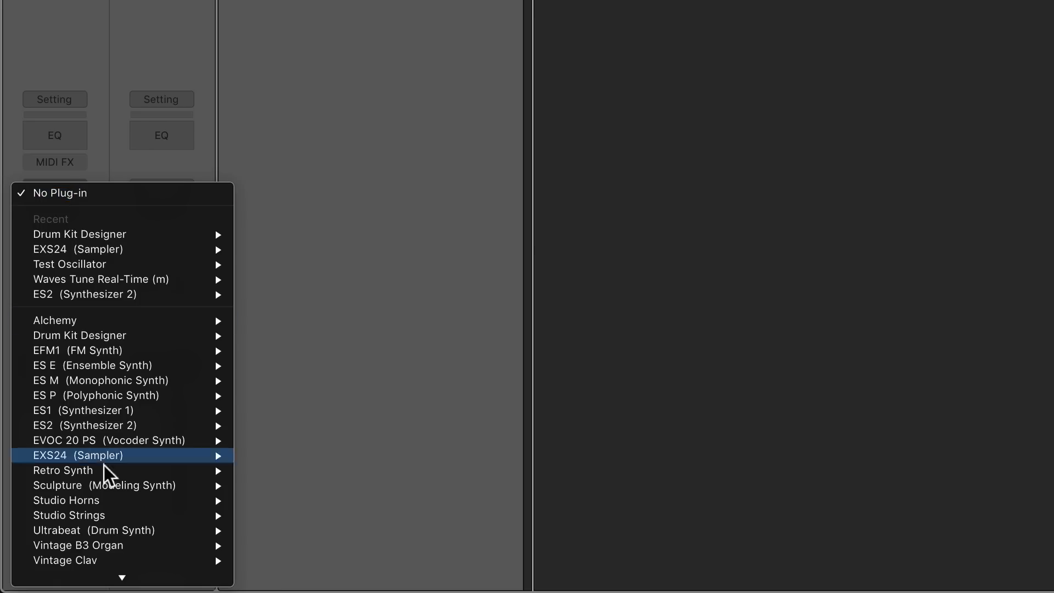
mouse_move(138, 560)
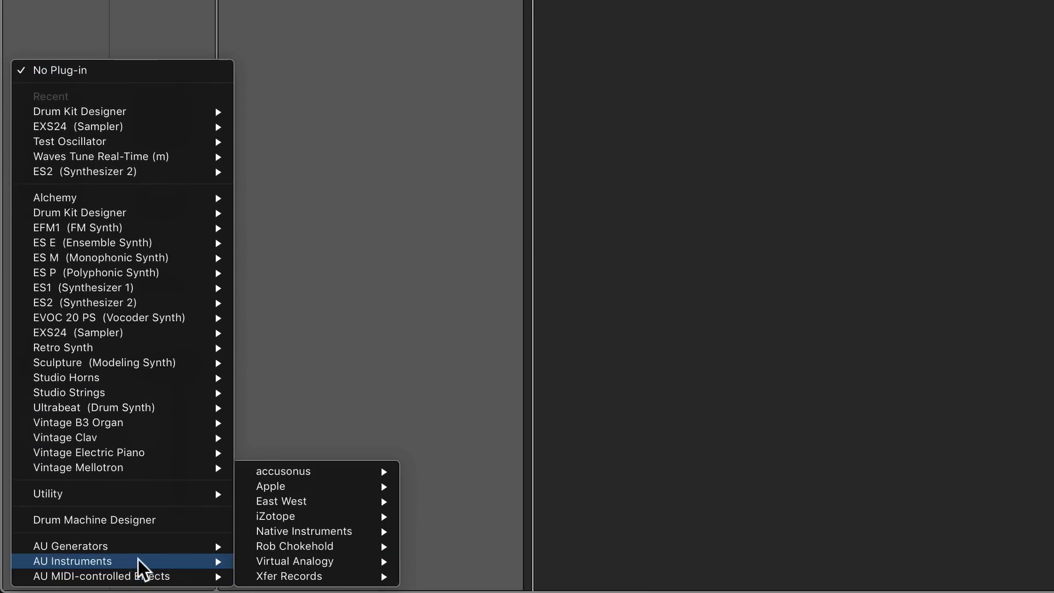
mouse_move(329, 577)
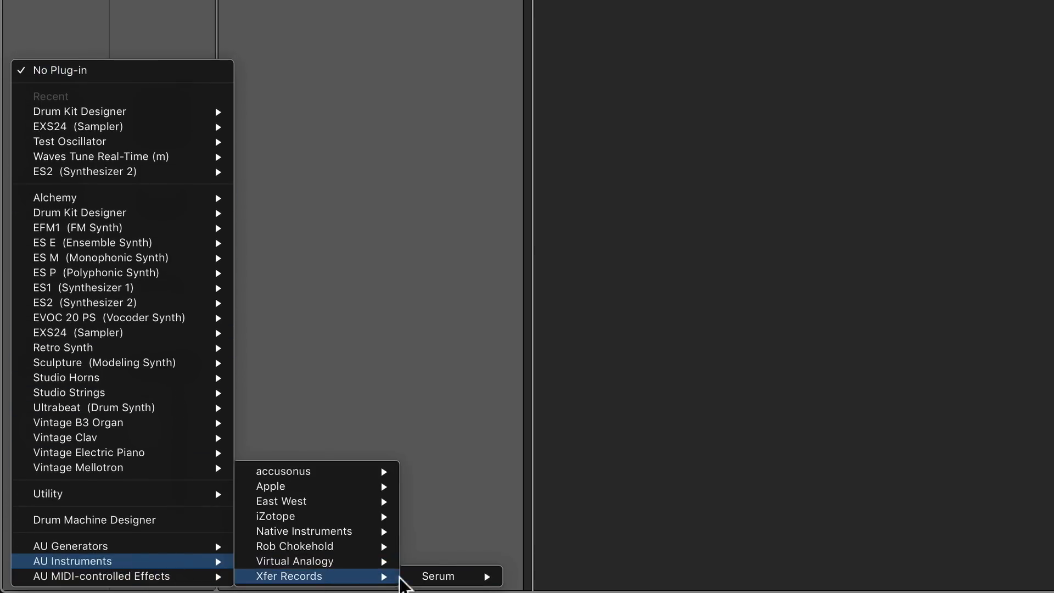
mouse_move(439, 577)
left_click(529, 580)
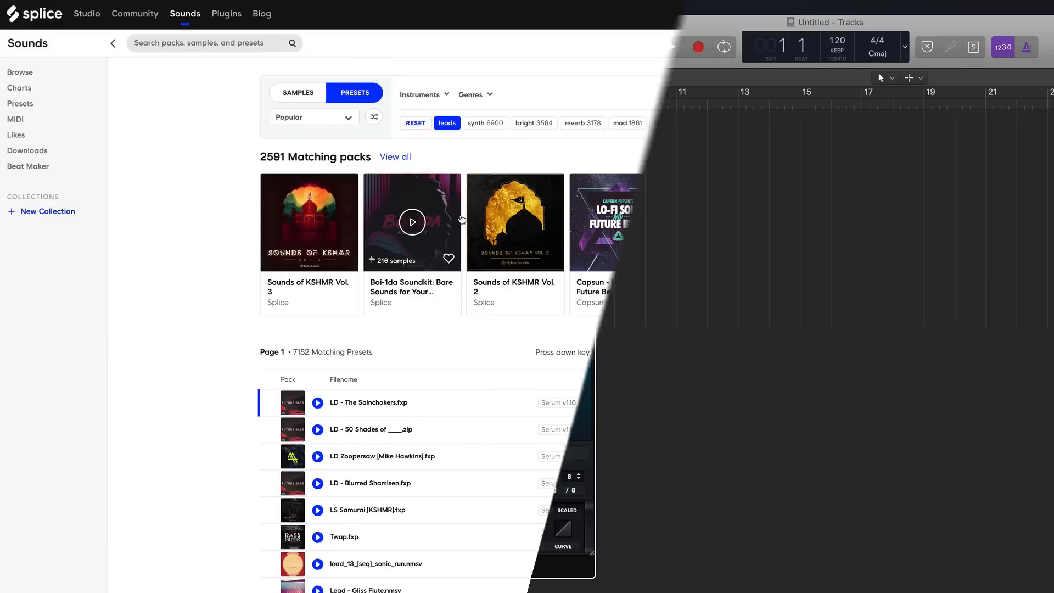
Switch to the Splice website and audition the LD - The Sainchokers, LD - Blurred Shamisen and LD Epicness lead presets
scroll(460, 214, "down", 5)
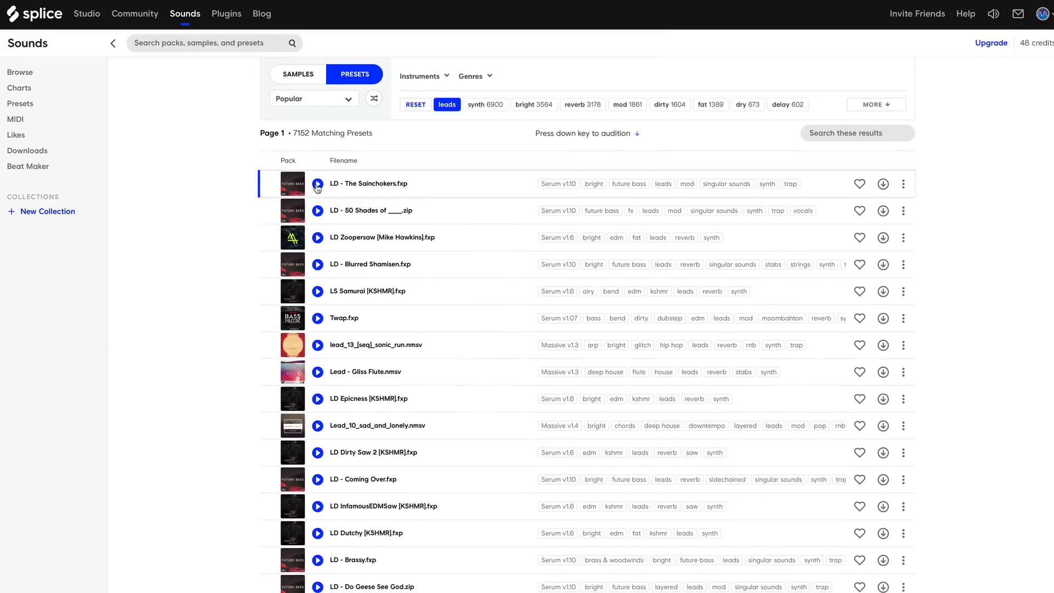
left_click(318, 184)
left_click(317, 264)
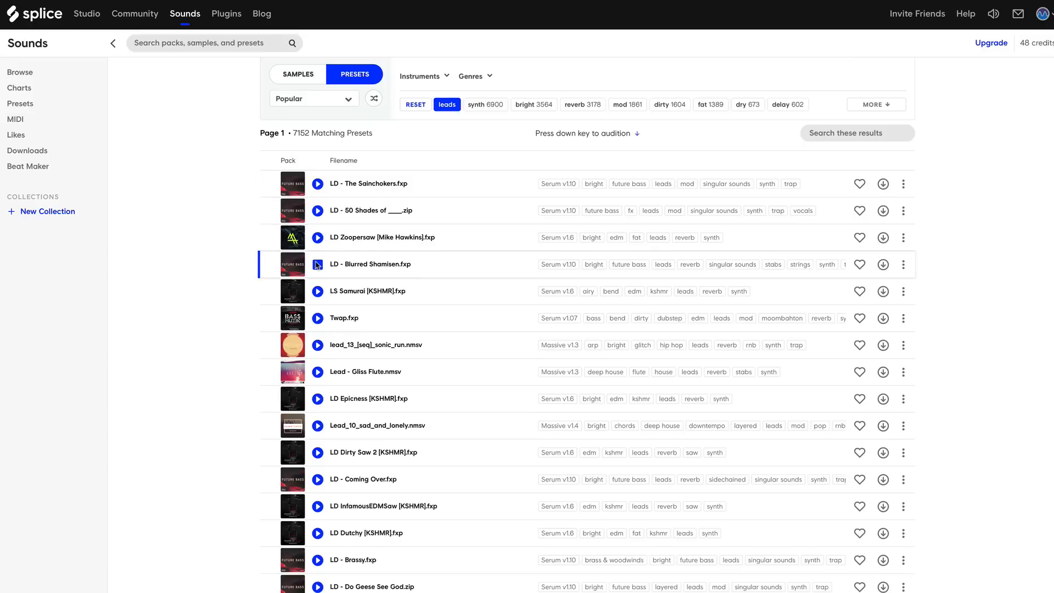
left_click(316, 402)
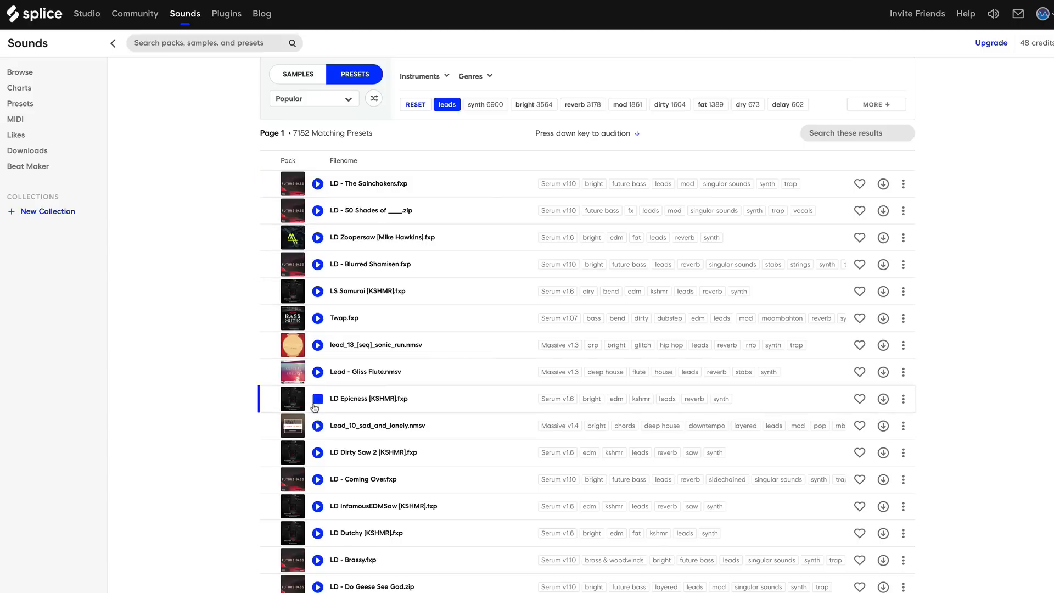
Open the Sounds overview, preview Ducko McFli: The Bad Day Kit and browse the Recent Releases packs
left_click(195, 15)
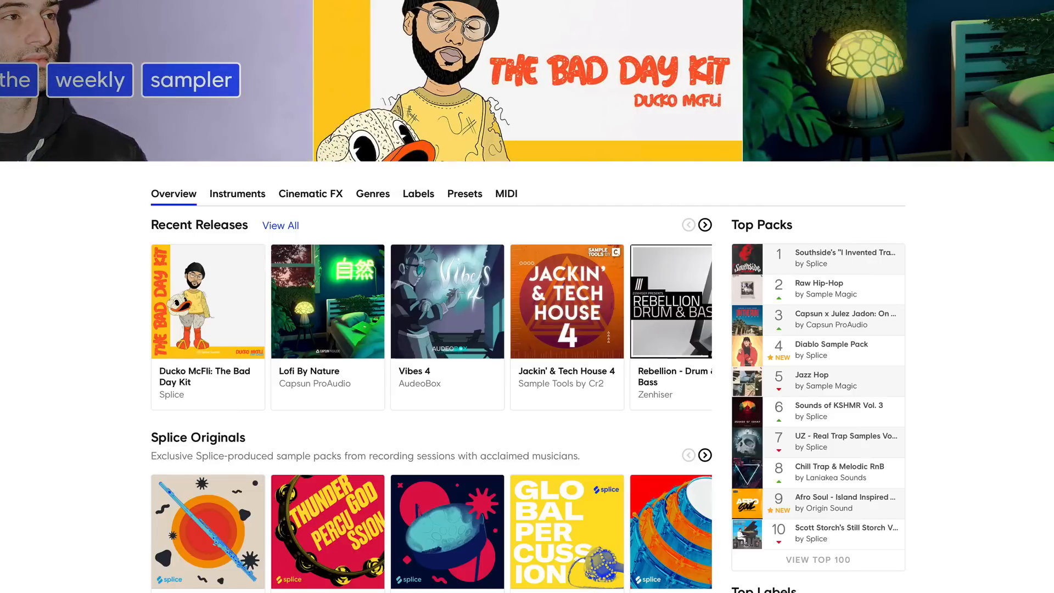
left_click(207, 303)
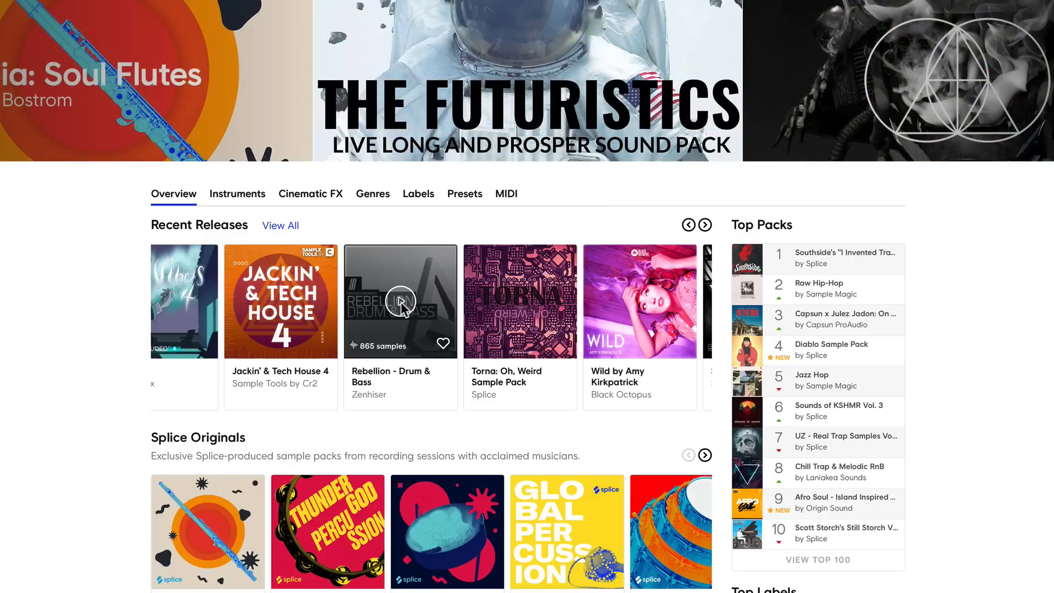
scroll(401, 302, "right", 8)
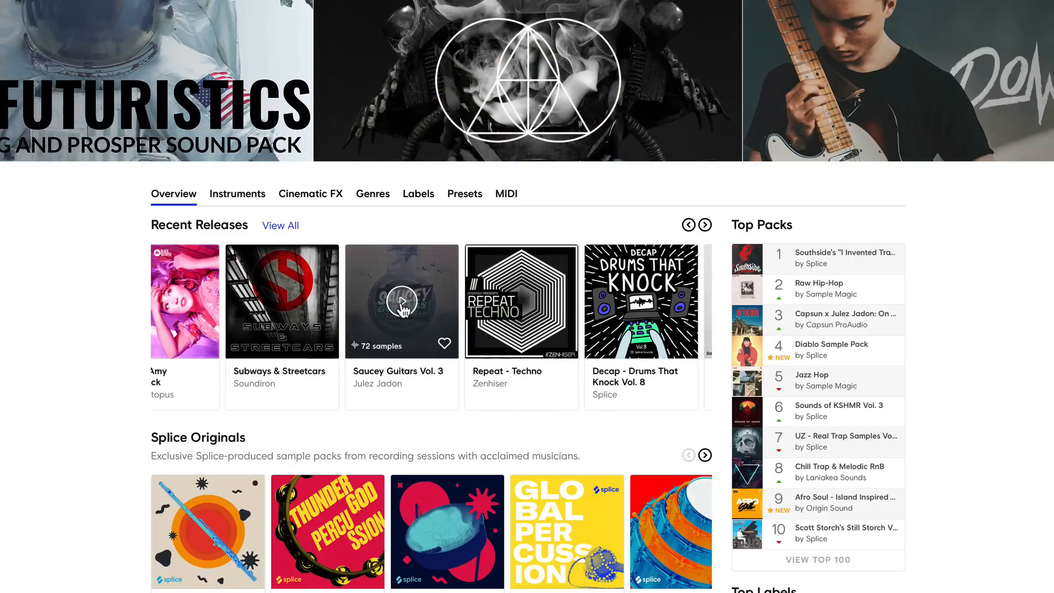
scroll(404, 311, "left", 1)
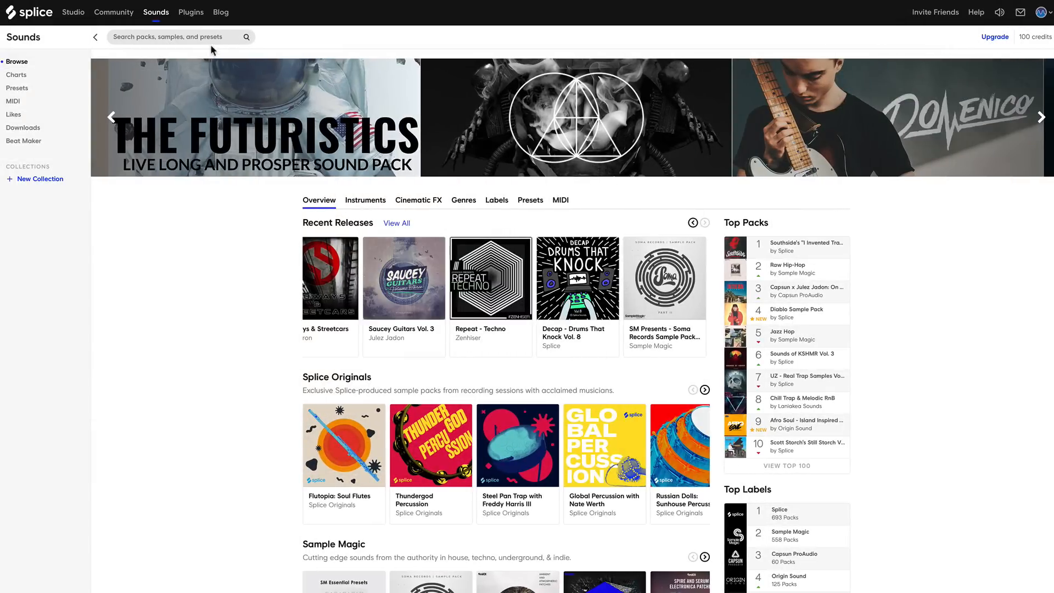
Search Splice Sounds for "keys" and browse the matching packs
left_click(210, 37)
type("keys")
key("Return")
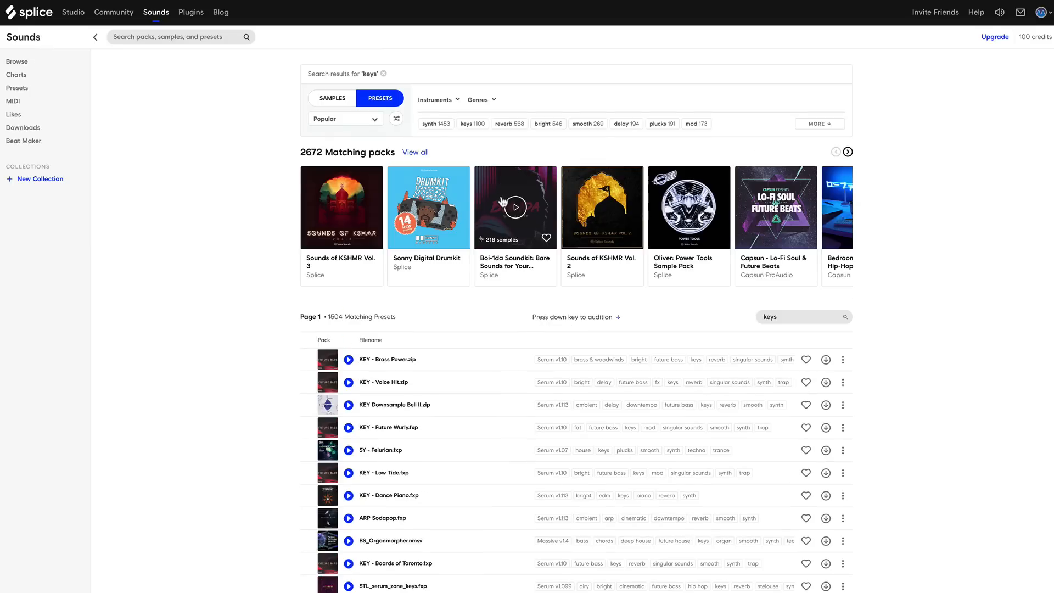
scroll(506, 207, "right", 6)
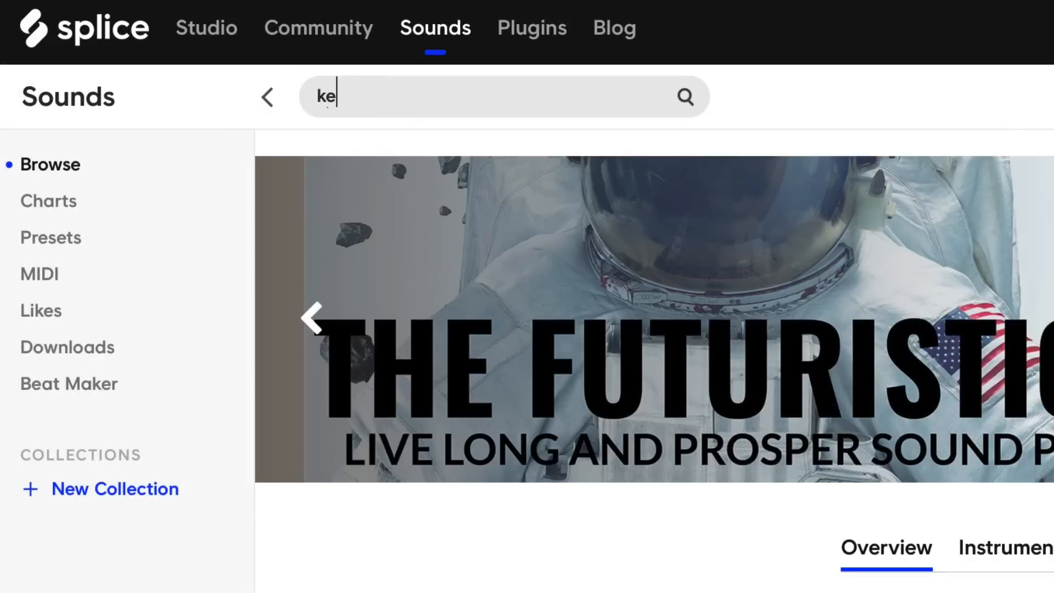
type("ys")
key("Return")
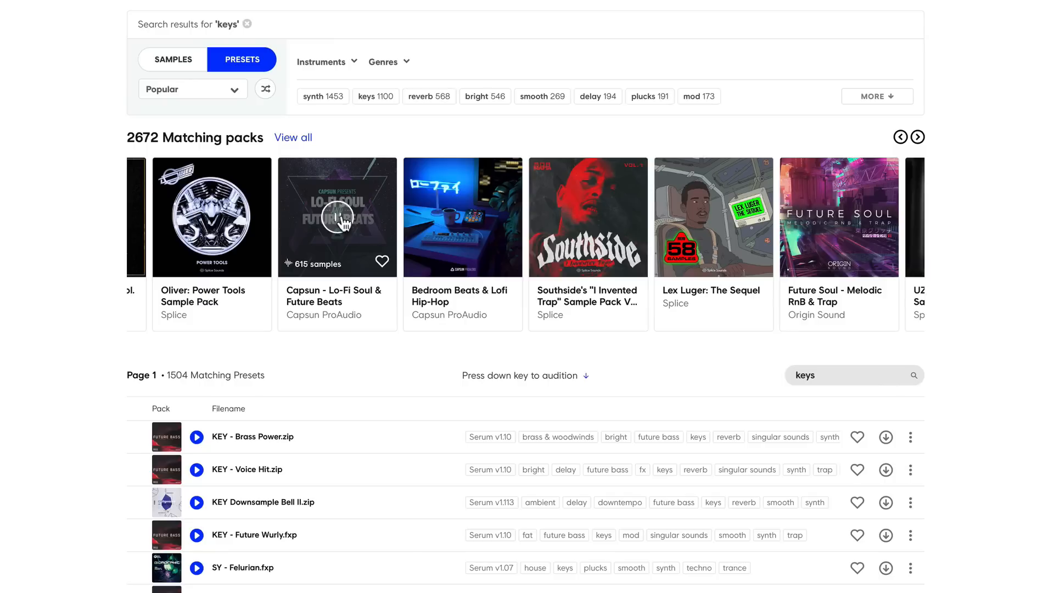
Open the Capsun - Lo-Fi Soul & Future Beats pack, and preview and download CLF_80_Keys_TapePiano_Fm.wav for 1 credit
left_click(346, 221)
left_click(199, 362)
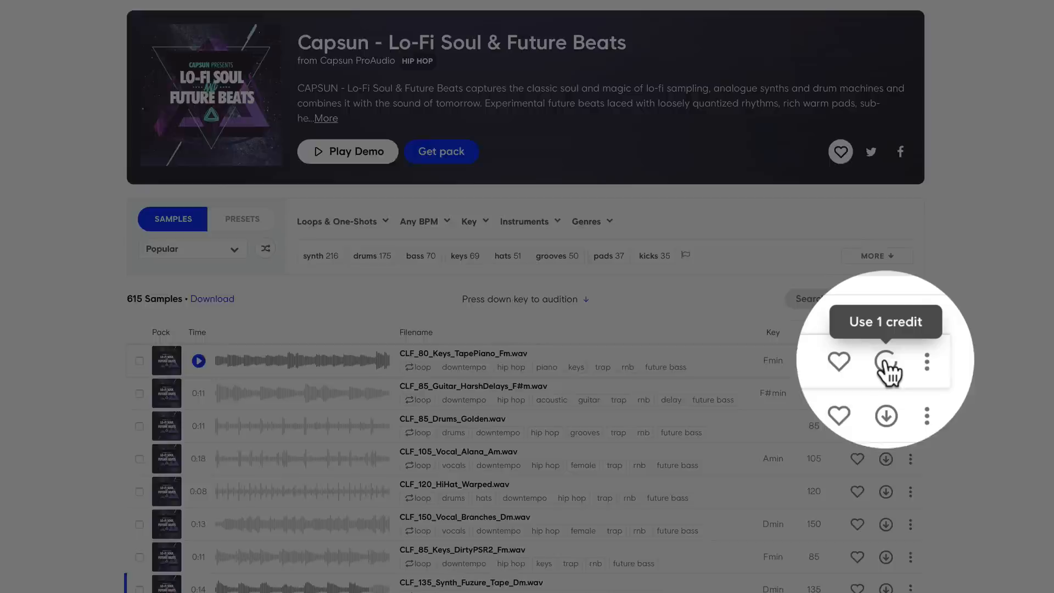
left_click(886, 361)
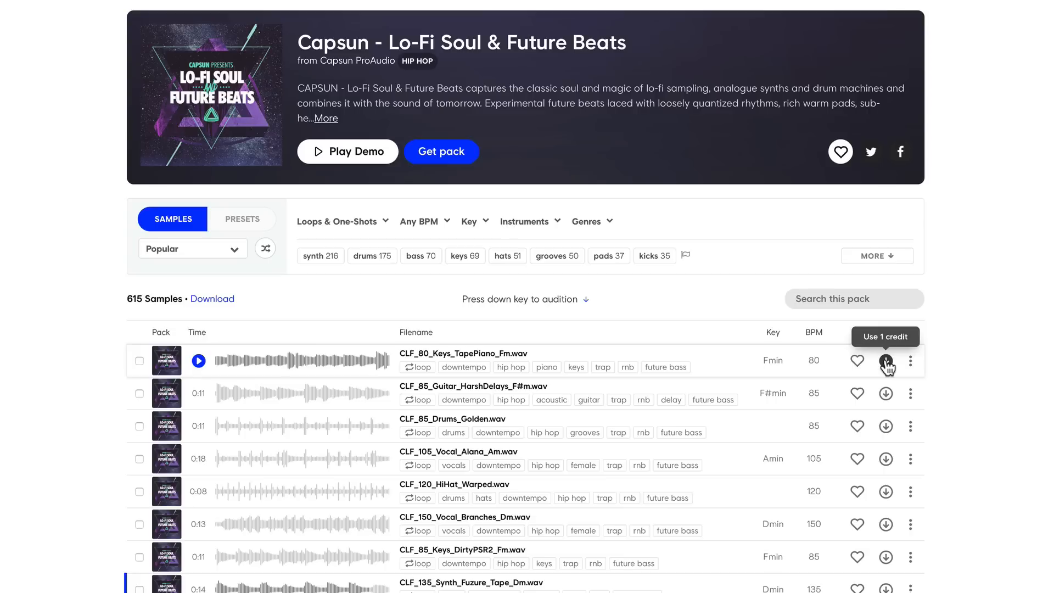
left_click(886, 363)
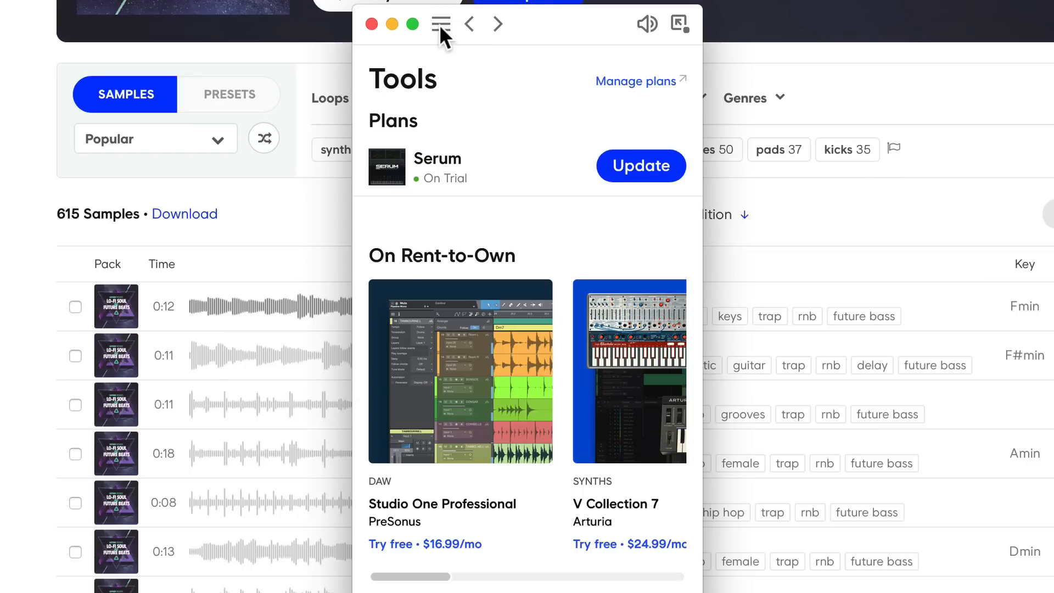
Show all downloaded samples in the Splice desktop app and preview the CLF_80_Keys_TapePiano sample
left_click(442, 24)
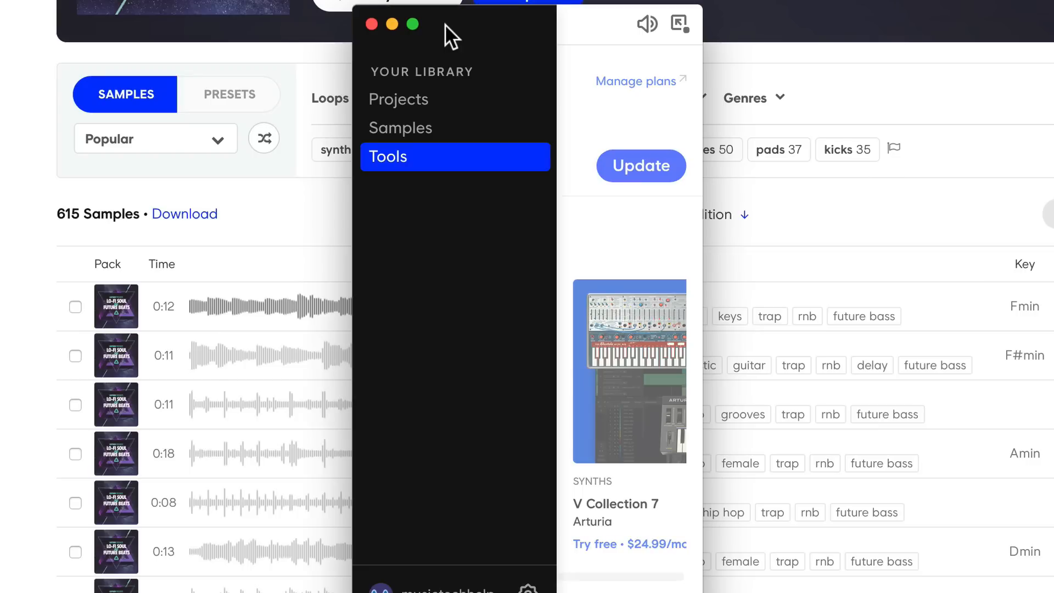
left_click(433, 132)
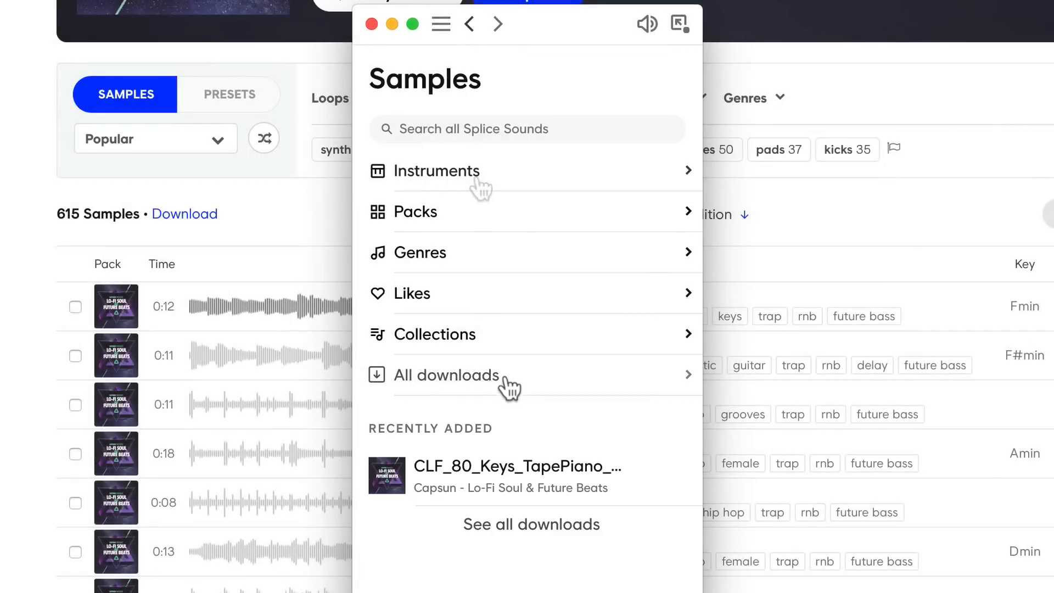
left_click(504, 379)
mouse_move(468, 213)
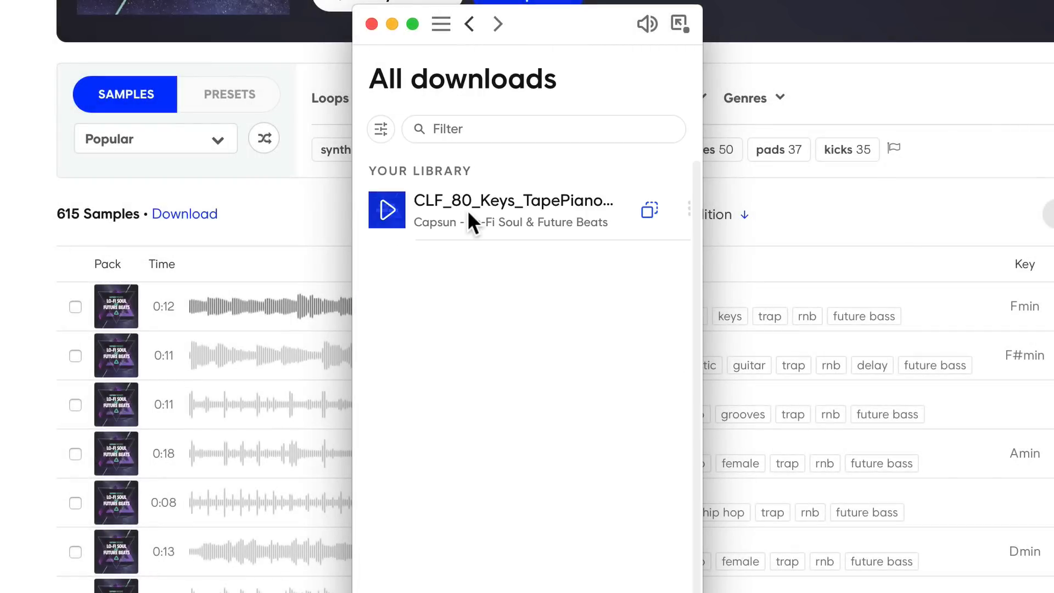
left_click(388, 219)
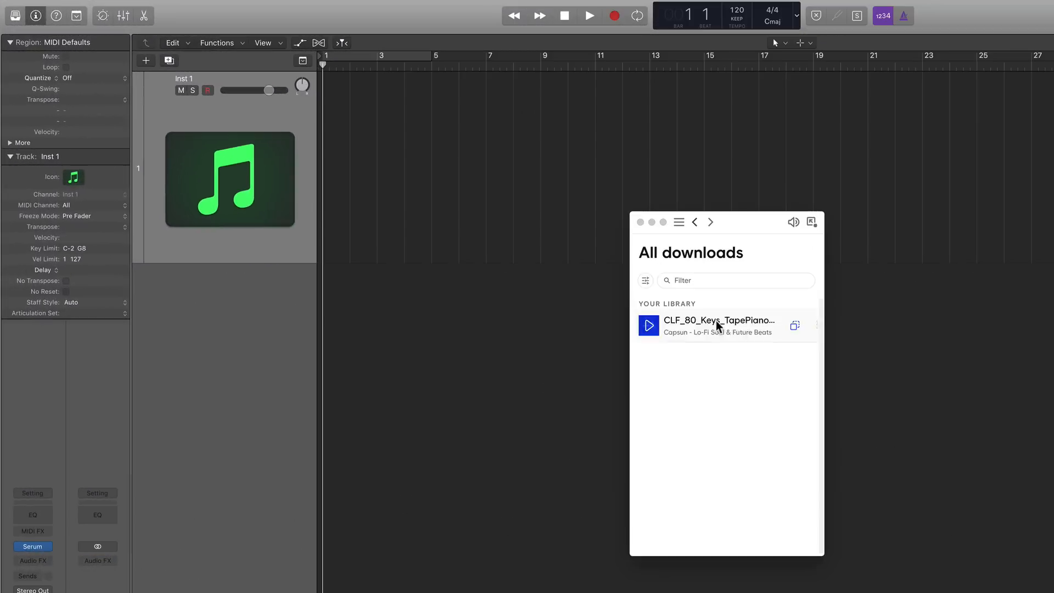
Place the downloaded TapePiano sample at bar 1 on a new audio track below Inst 1 in Logic Pro, and make that track taller
left_click_drag(717, 325, 332, 271)
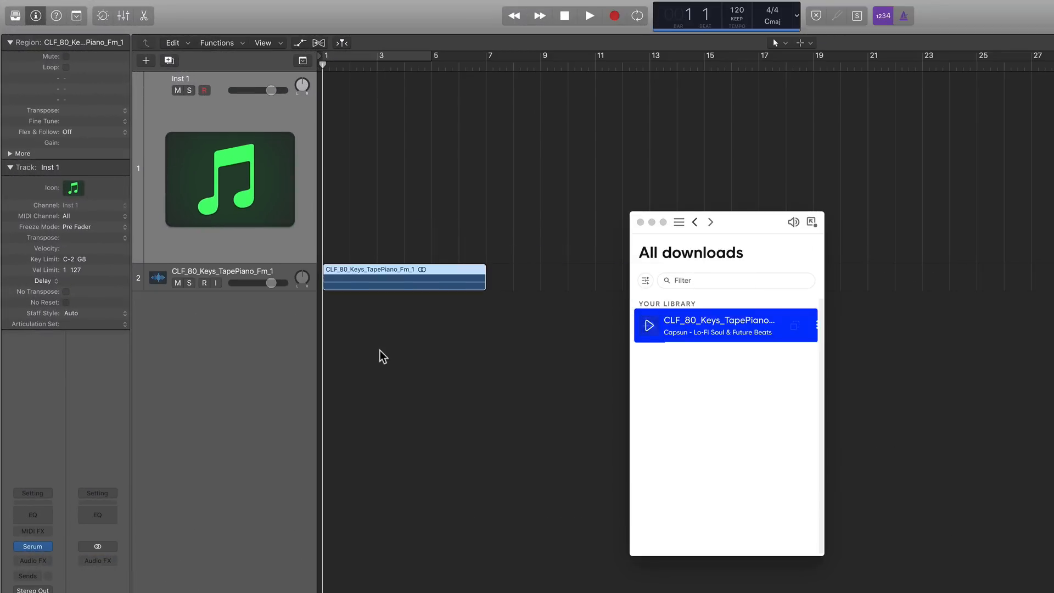
left_click(383, 357)
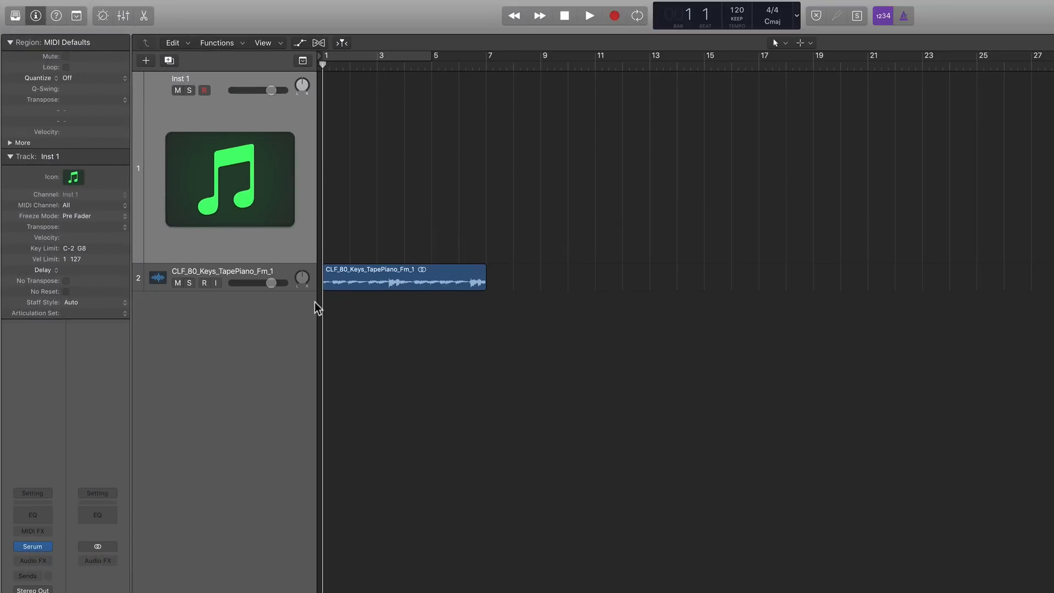
left_click_drag(308, 290, 370, 439)
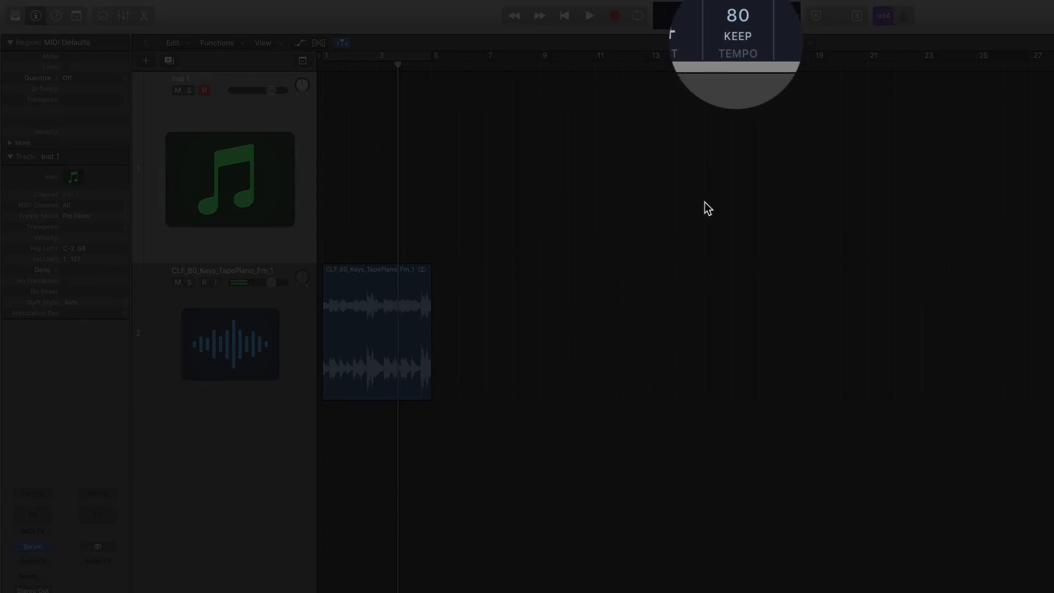
Play the TapePiano region from the start of the project and stop playback after listening
key("Return")
key("space")
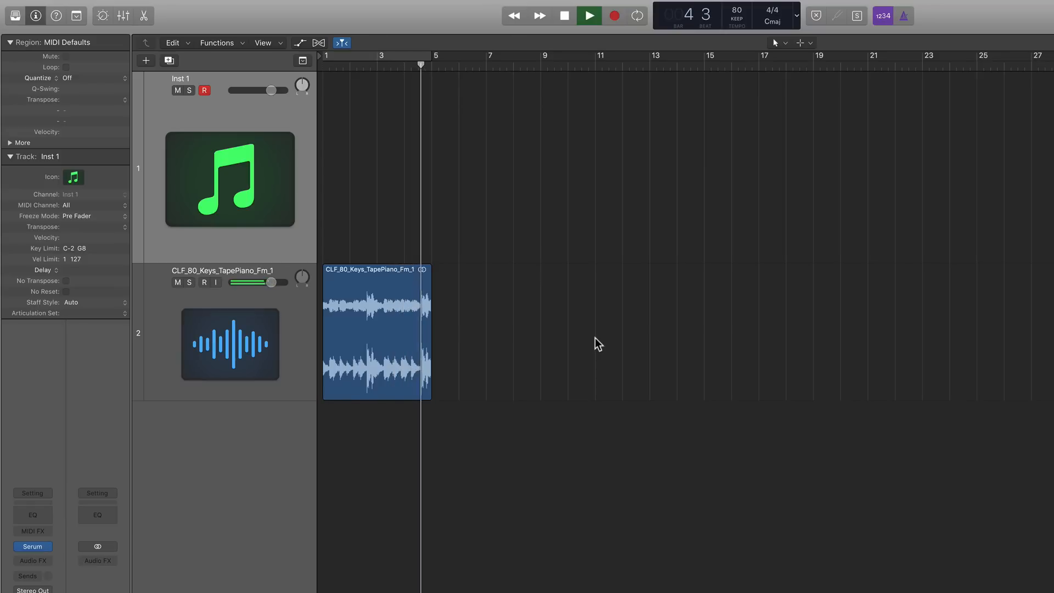
key("space")
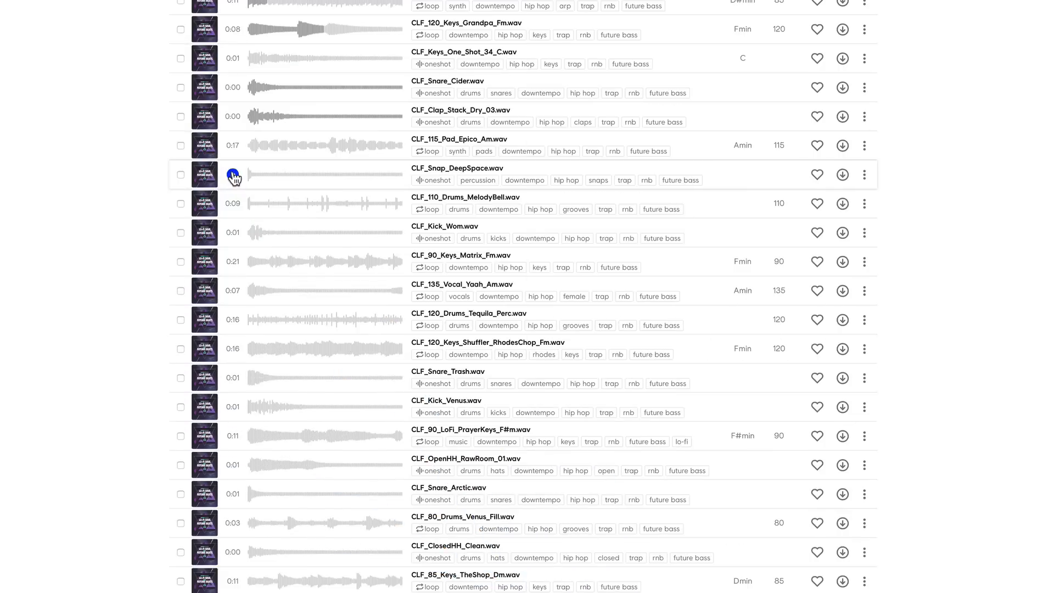
Preview one-shots and loops in the Capsun pack on Splice and download samples including CLF_Snap_DeepSpace.wav and CLF_135_Vocal_Yaah_Am.wav
left_click(233, 174)
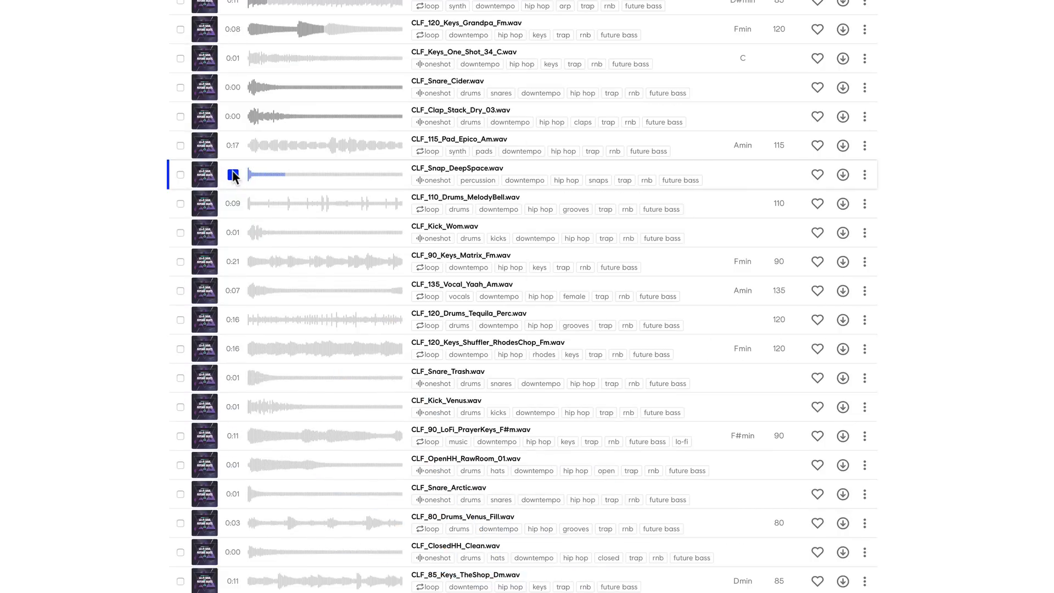
left_click(233, 233)
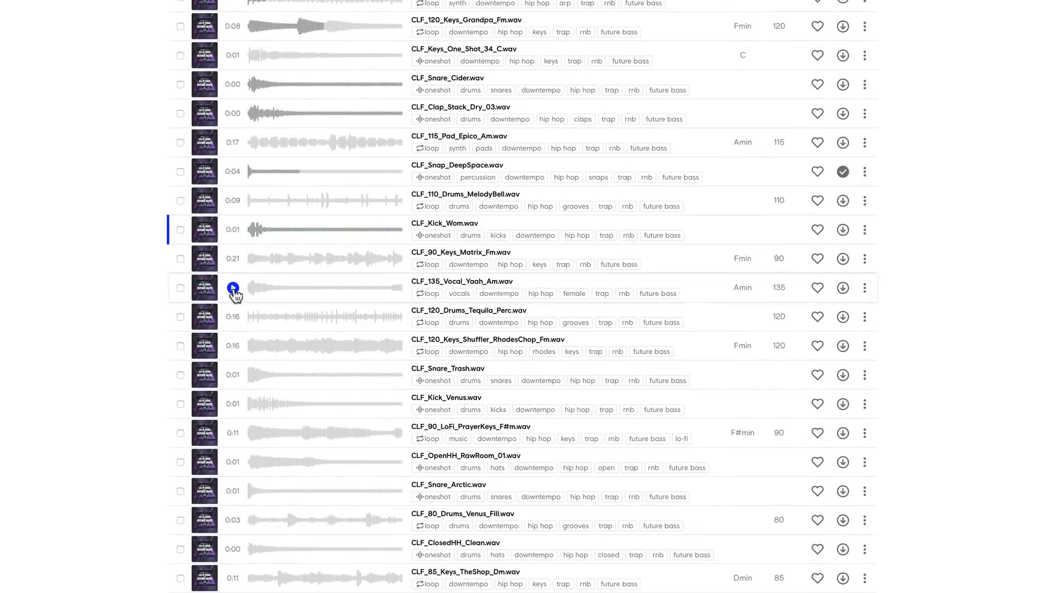
left_click(233, 291)
left_click(233, 241)
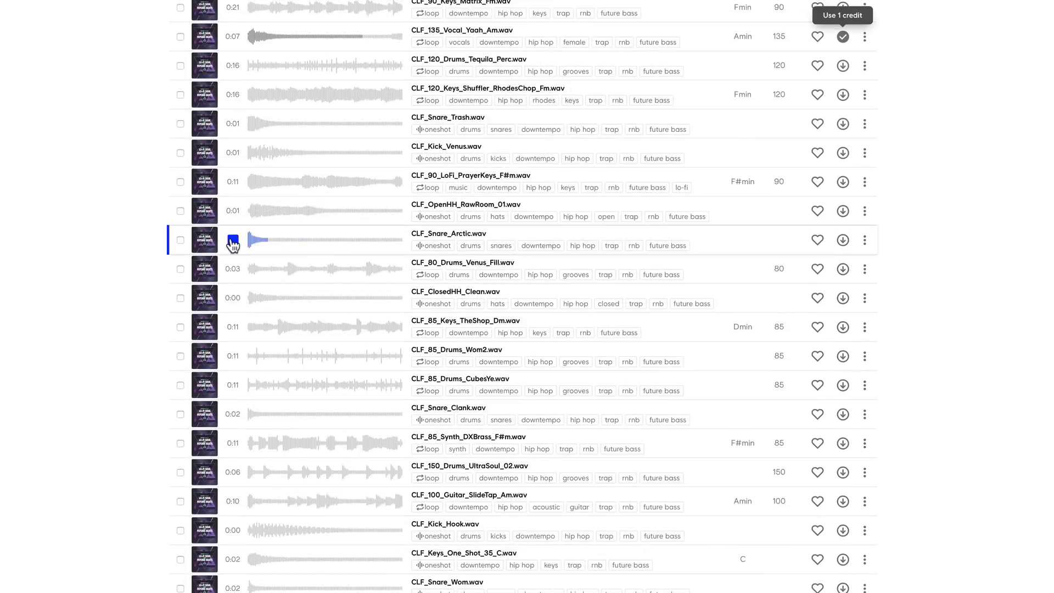
left_click(233, 271)
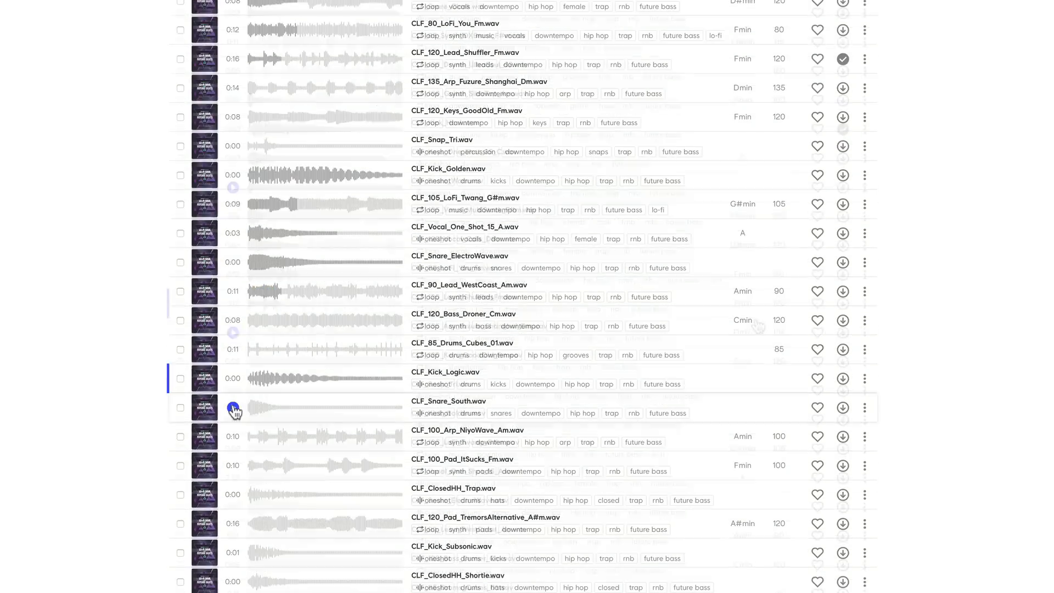
Preview and download CLF_Snare_South, CLF_100_Pad_ItSucks_Fm, CLF_ClosedHH_Trap, CLF_Kick_Subsonic, CLF_ClosedHH_Shortie and CLF_Perc_BoingStick from the Capsun pack
left_click(233, 408)
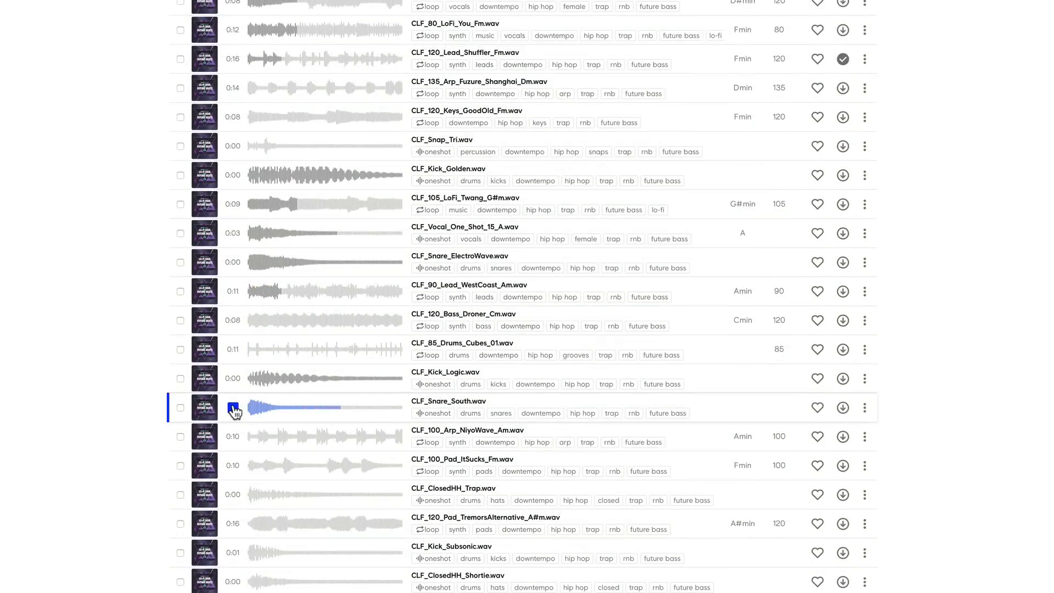
scroll(263, 403, "down", 2)
scroll(265, 405, "down", 2)
left_click(232, 310)
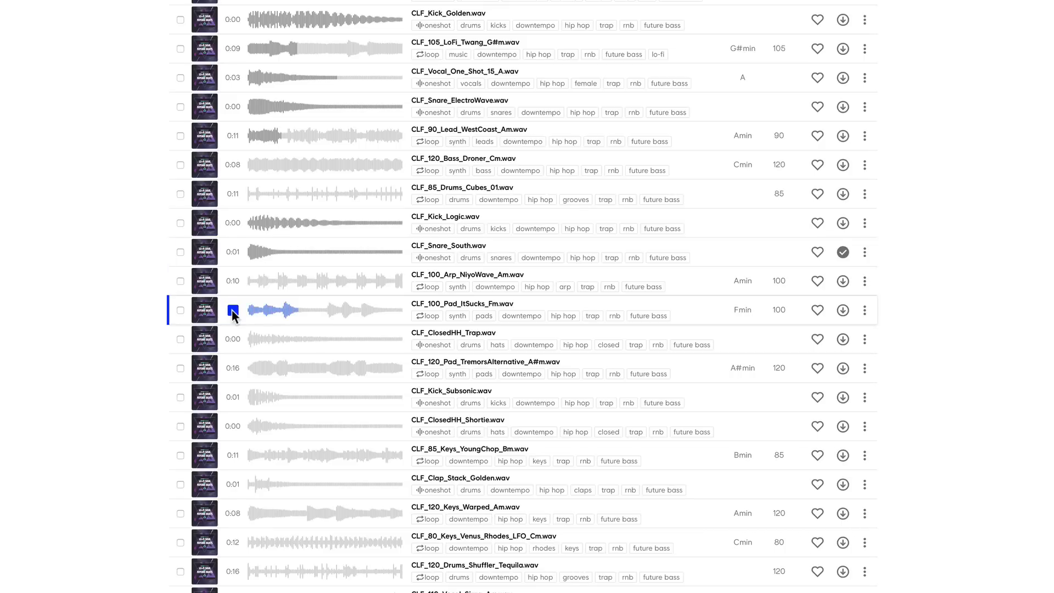
scroll(233, 308, "down", 2)
left_click(233, 284)
left_click(233, 342)
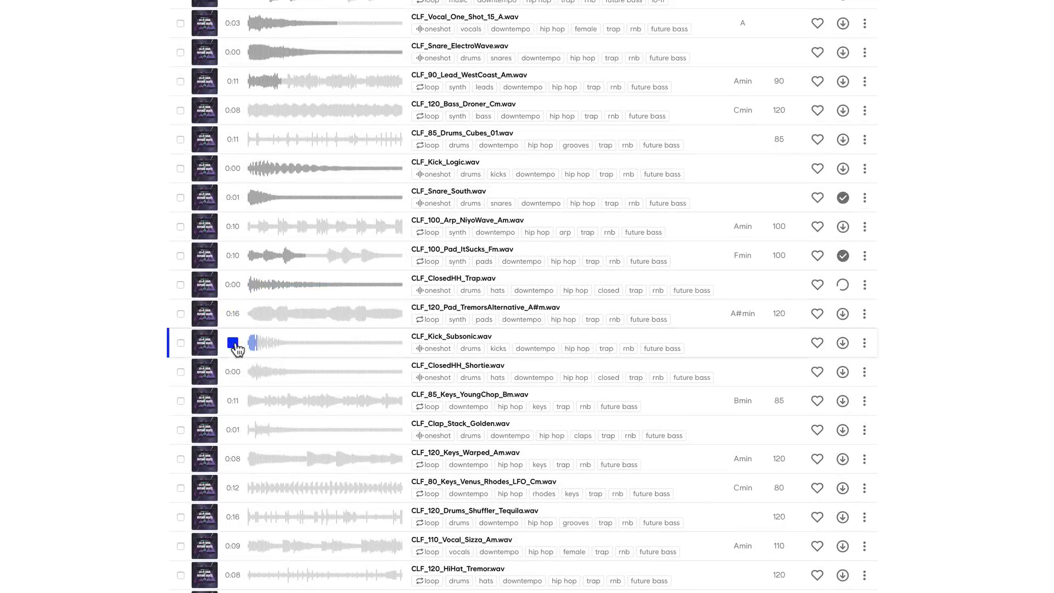
left_click(233, 371)
scroll(234, 368, "down", 2)
left_click(233, 357)
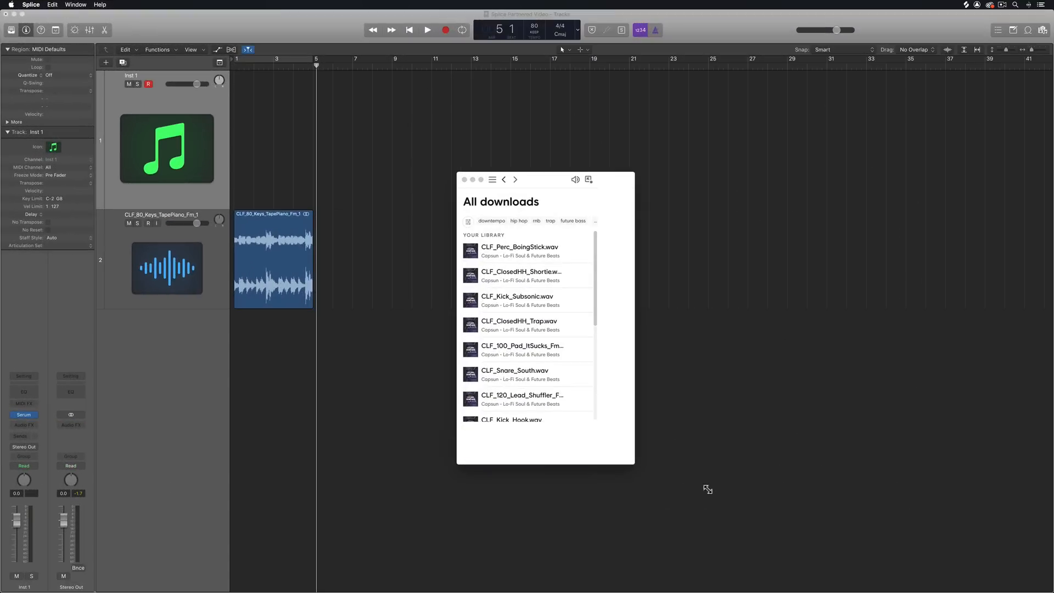
Enlarge the Splice desktop window over the Logic Pro project and look through all downloaded samples
left_click_drag(640, 462, 749, 504)
scroll(582, 304, "down", 3)
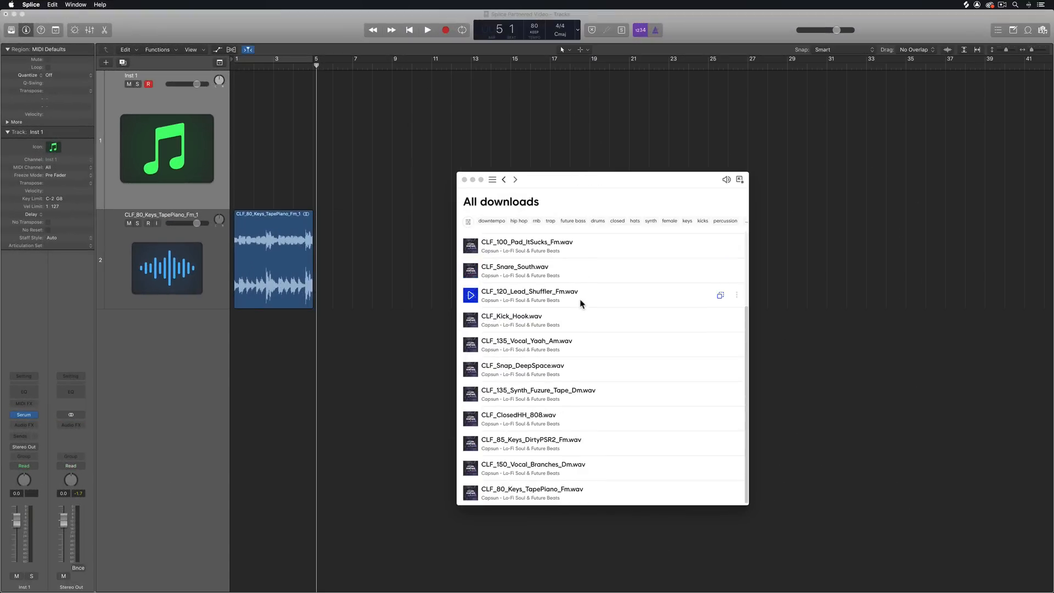
scroll(582, 304, "up", 3)
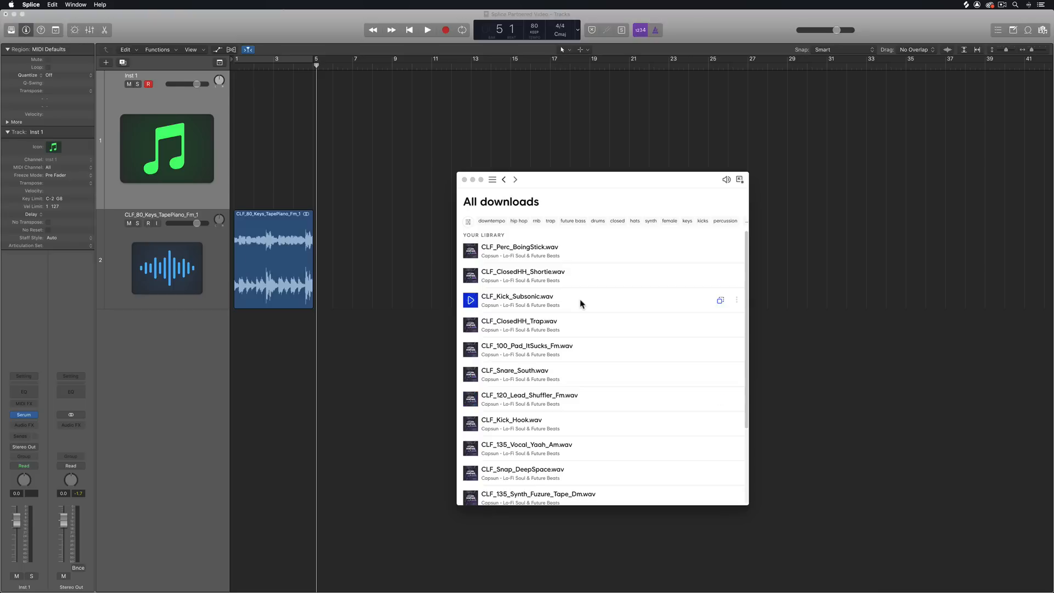
left_click_drag(581, 304, 372, 294)
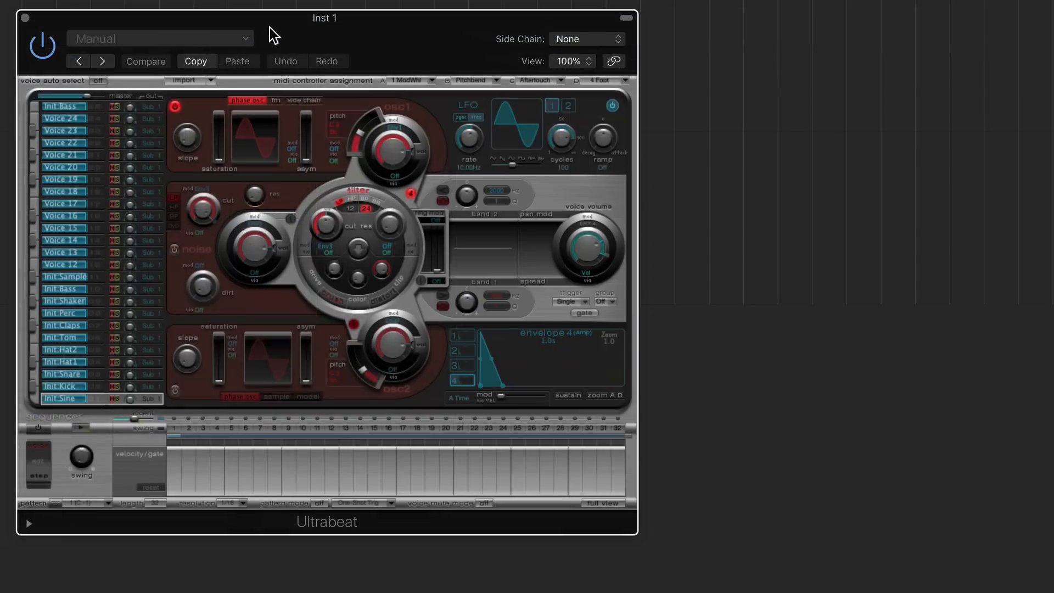
Load the Drag & Drop Samples drum kit in the Ultrabeat instrument on the Inst 1 track
left_click(242, 38)
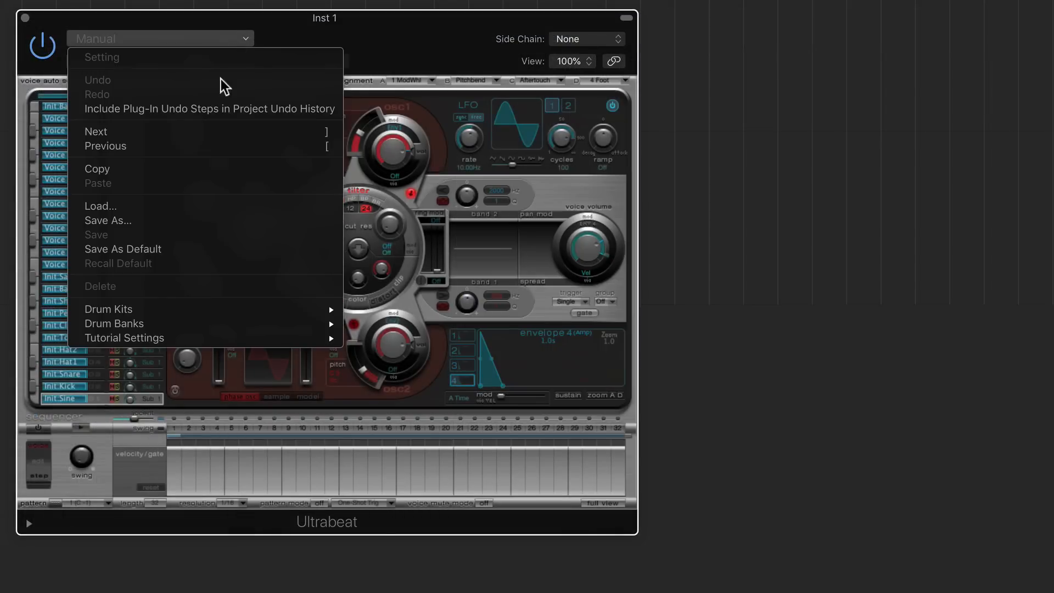
mouse_move(219, 324)
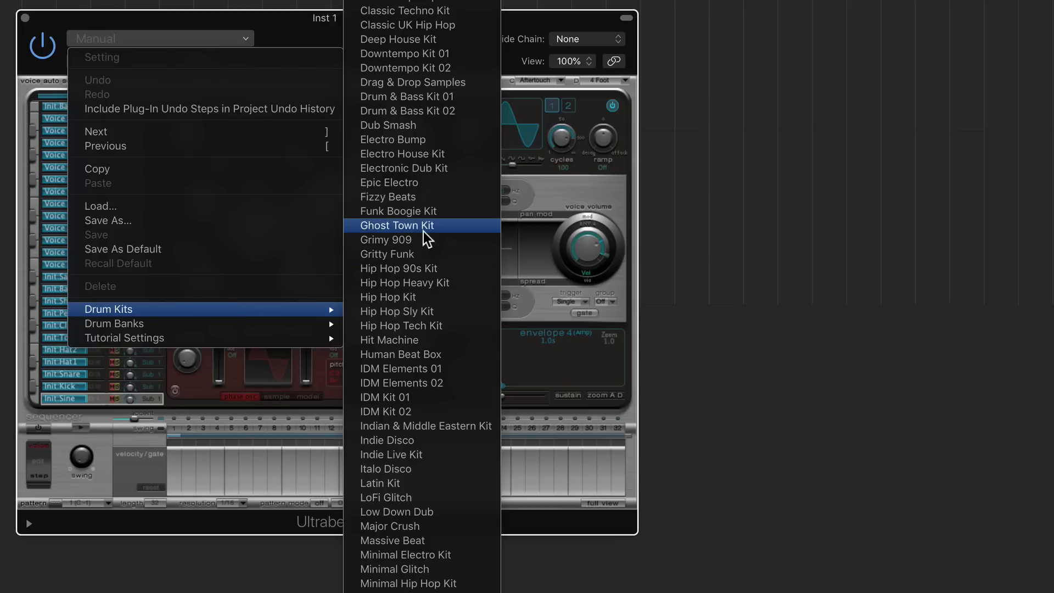
left_click(440, 88)
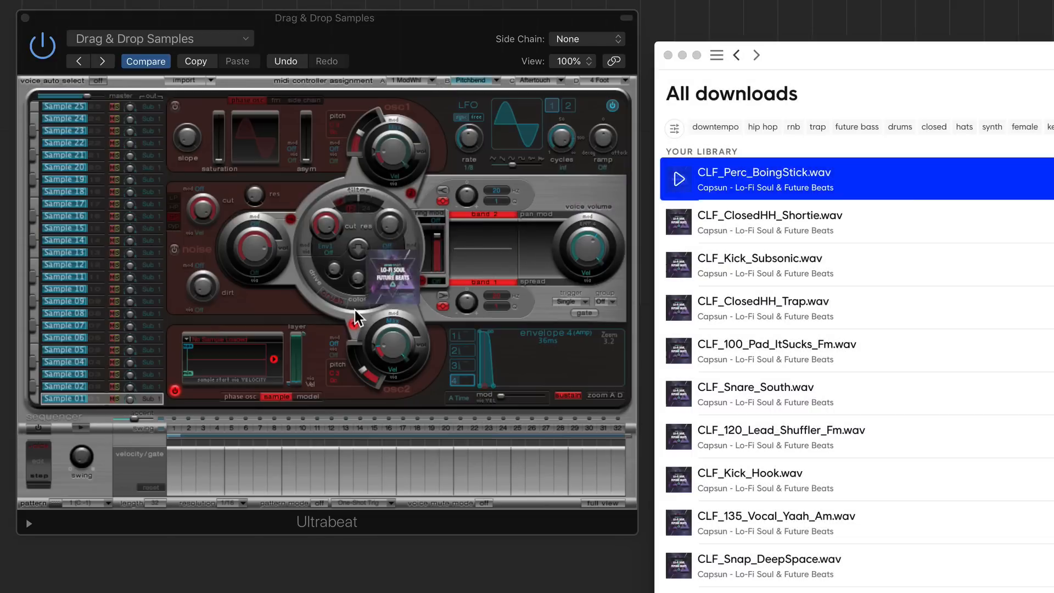
Load CLF_Perc_BoingStick, CLF_ClosedHH_Shortie, CLF_Kick_Subsonic and CLF_ClosedHH_Trap from Splice into Ultrabeat voices Sample 01 to Sample 04
left_click_drag(768, 176, 235, 376)
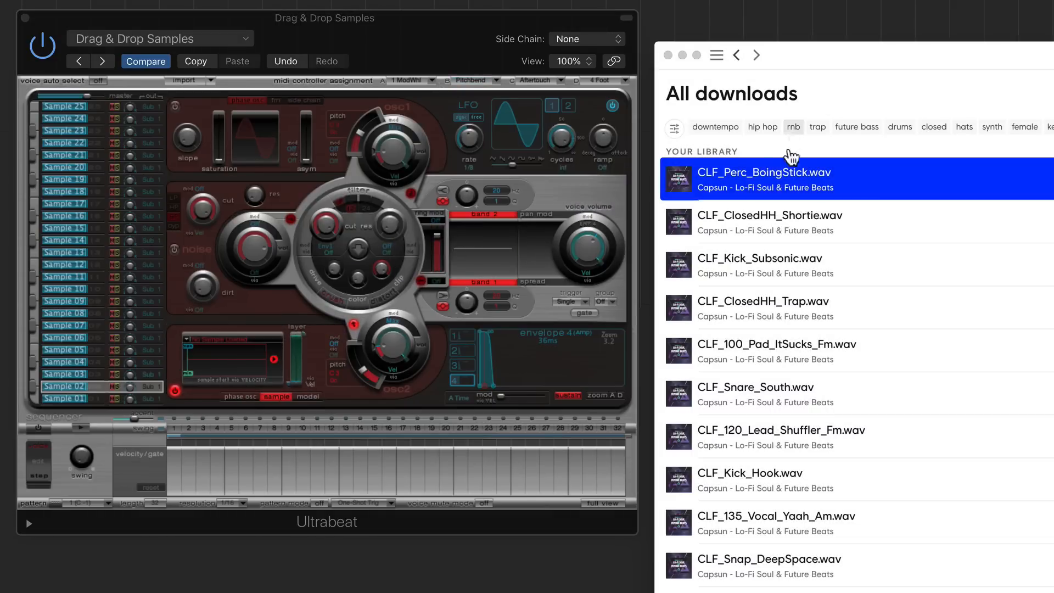
left_click_drag(679, 221, 208, 374)
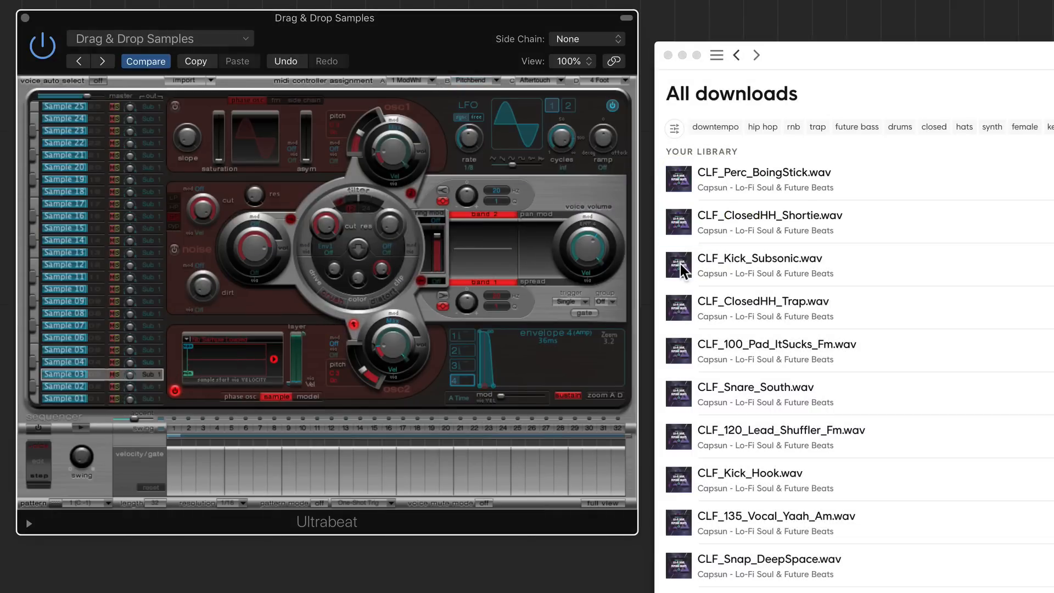
left_click_drag(732, 271, 209, 375)
left_click(101, 363)
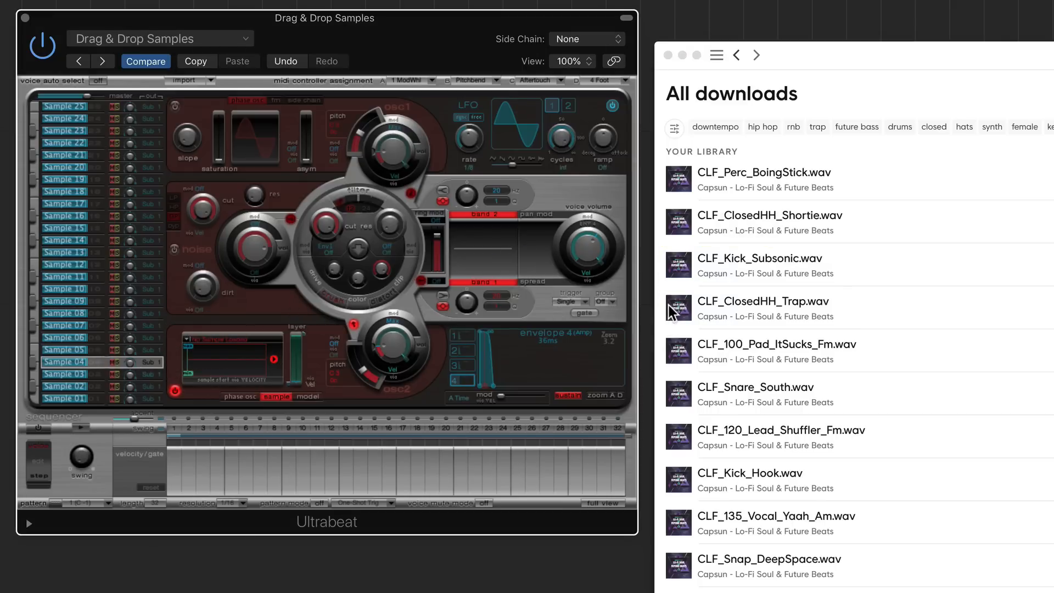
left_click_drag(676, 307, 208, 364)
Load CLF_Snare_South, CLF_Kick_Hook, CLF_Snap_DeepSpace and CLF_ClosedHH_808 from Splice into Ultrabeat voices Sample 05 to Sample 08
left_click(103, 351)
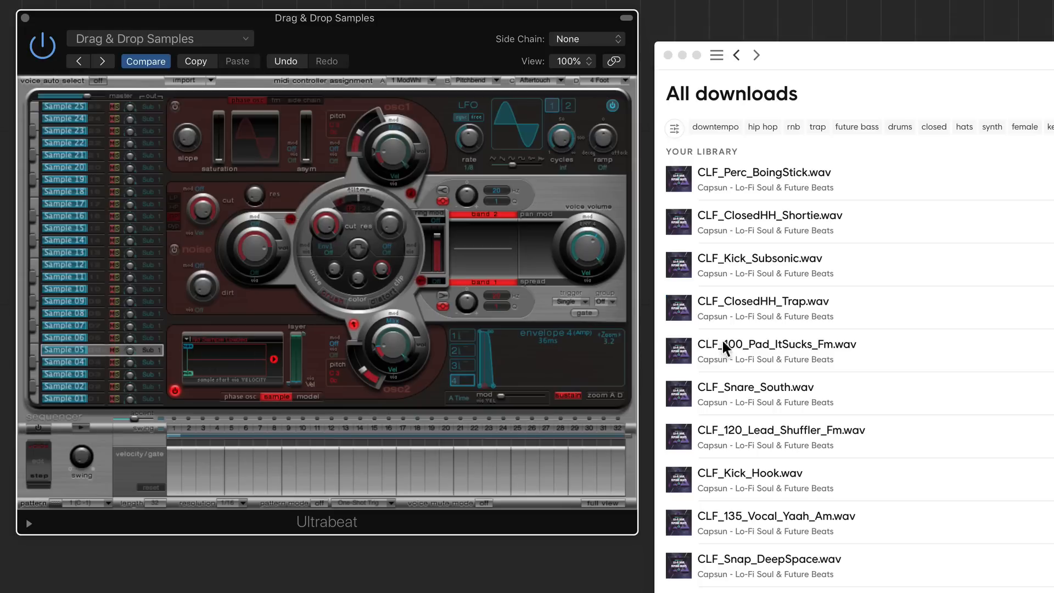
left_click(678, 397)
left_click(679, 397)
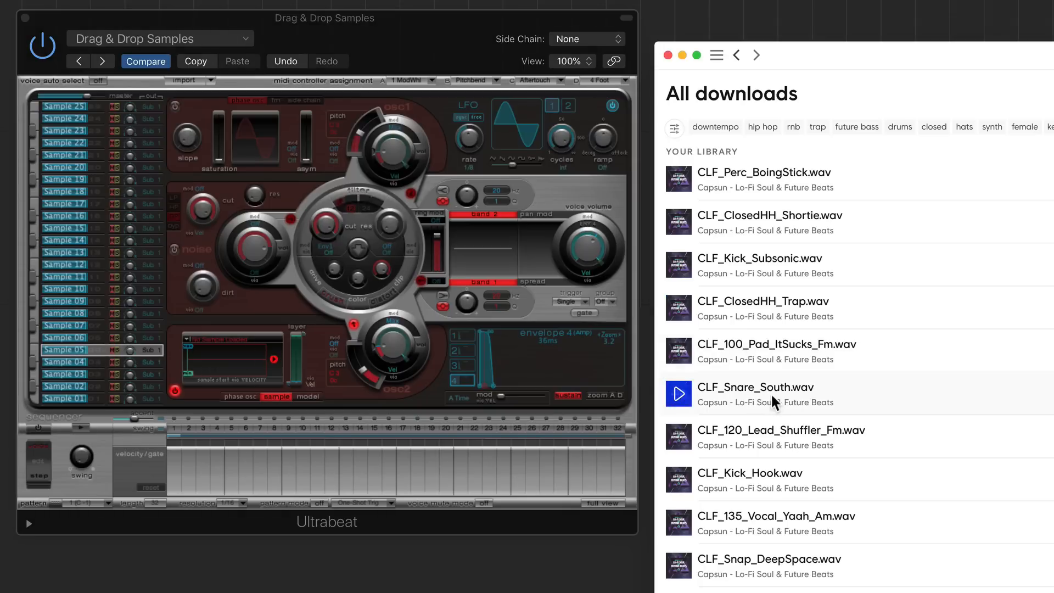
left_click_drag(774, 404, 204, 364)
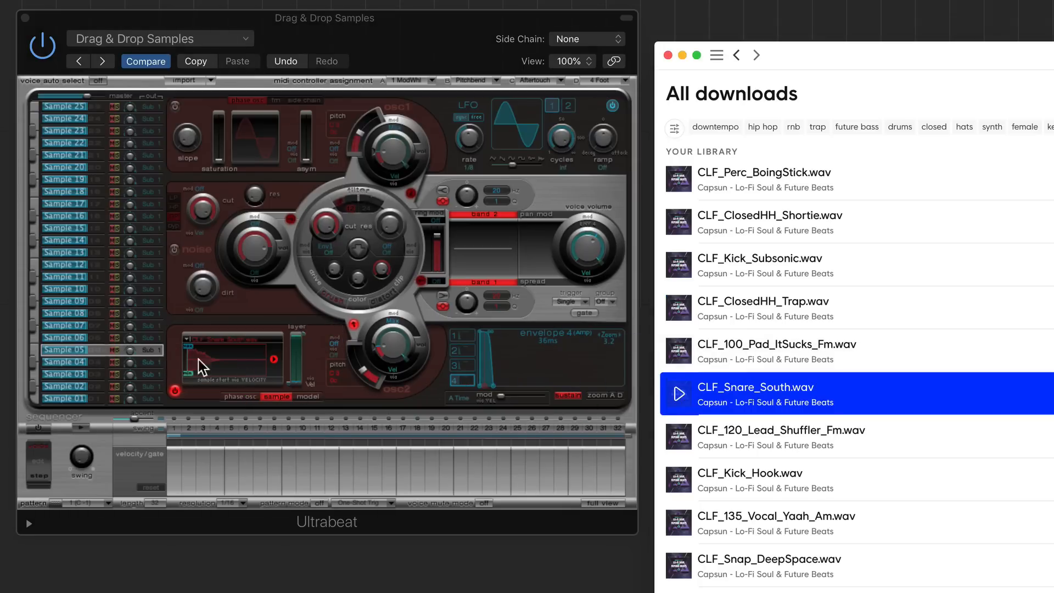
left_click(96, 336)
left_click_drag(964, 489, 206, 364)
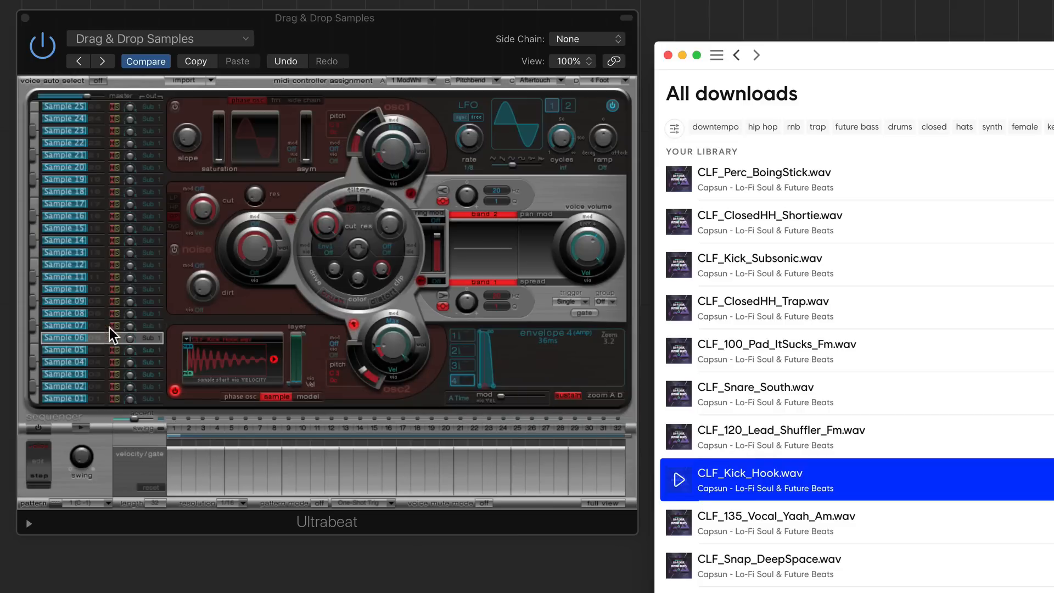
left_click(109, 325)
scroll(785, 445, "down", 3)
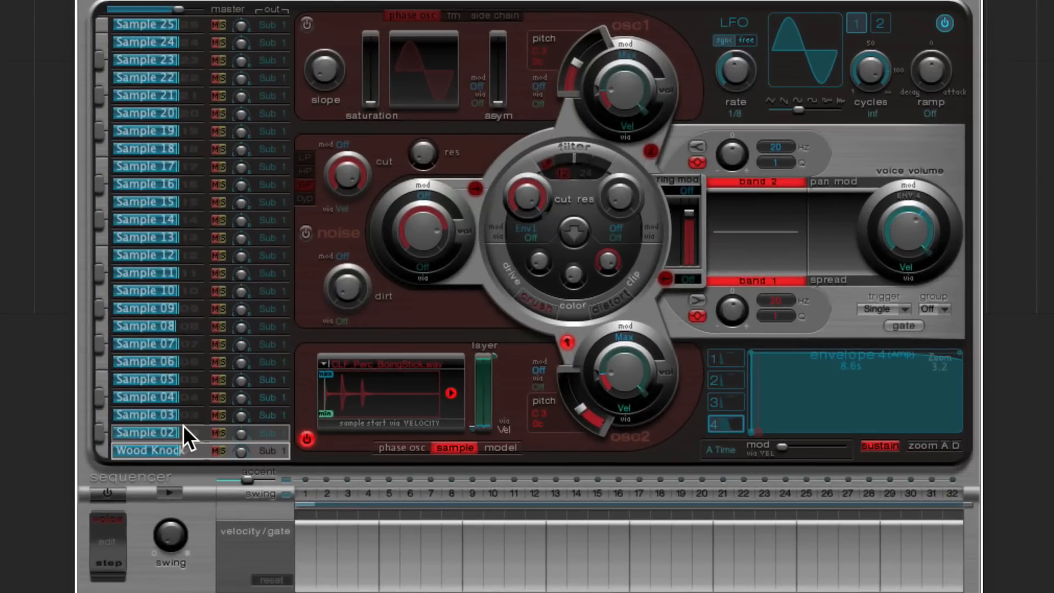
Rename Ultrabeat voices Sample 02 to Sample 07 as HH 1, Kick 1, HH 2, Snare 1, Kick 2 and Snap
left_click(186, 427)
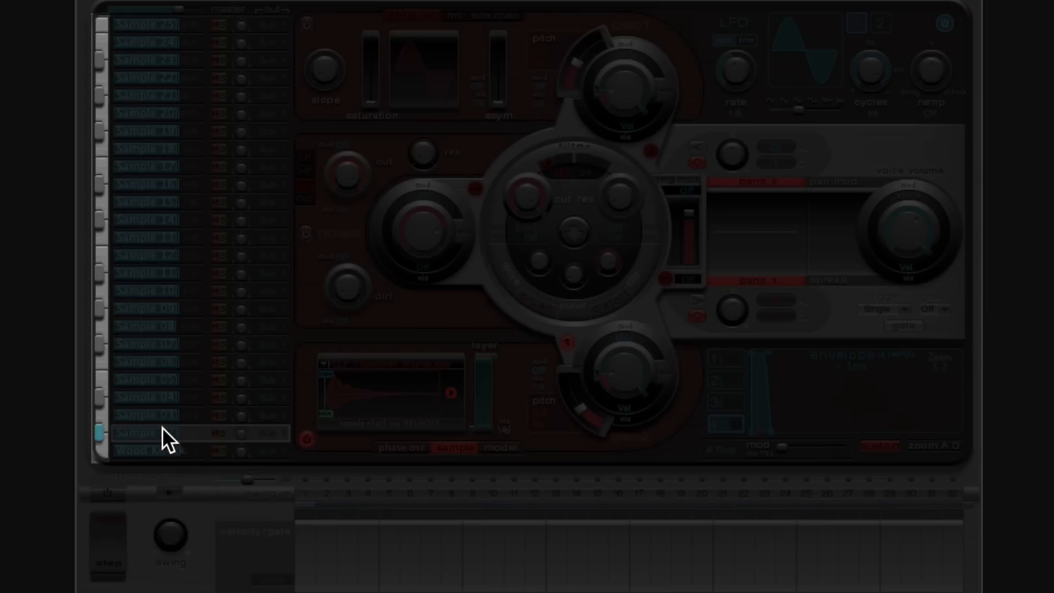
double_click(163, 430)
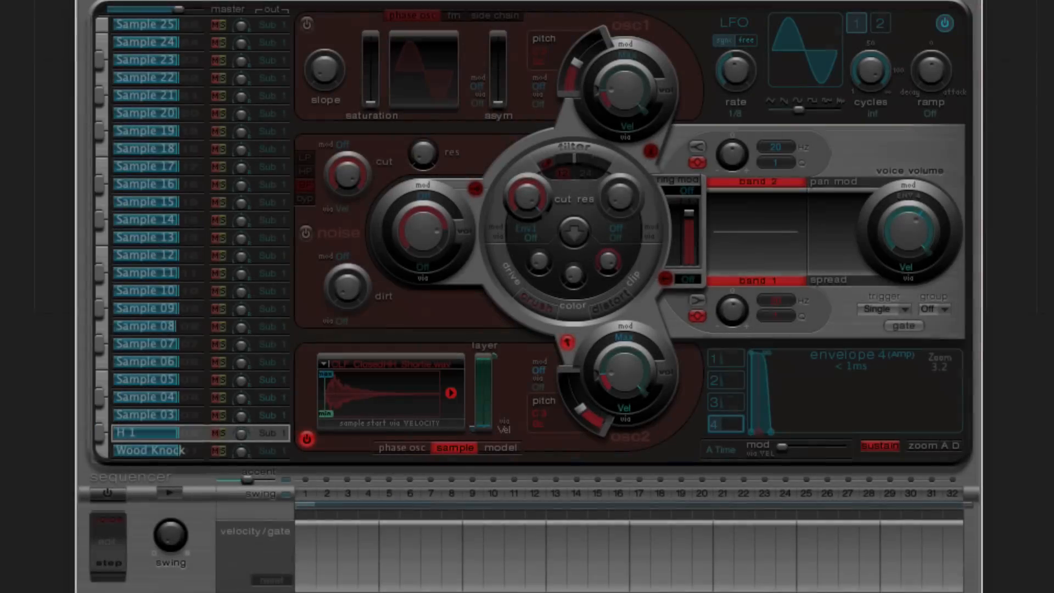
left_click(195, 341)
left_click(189, 323)
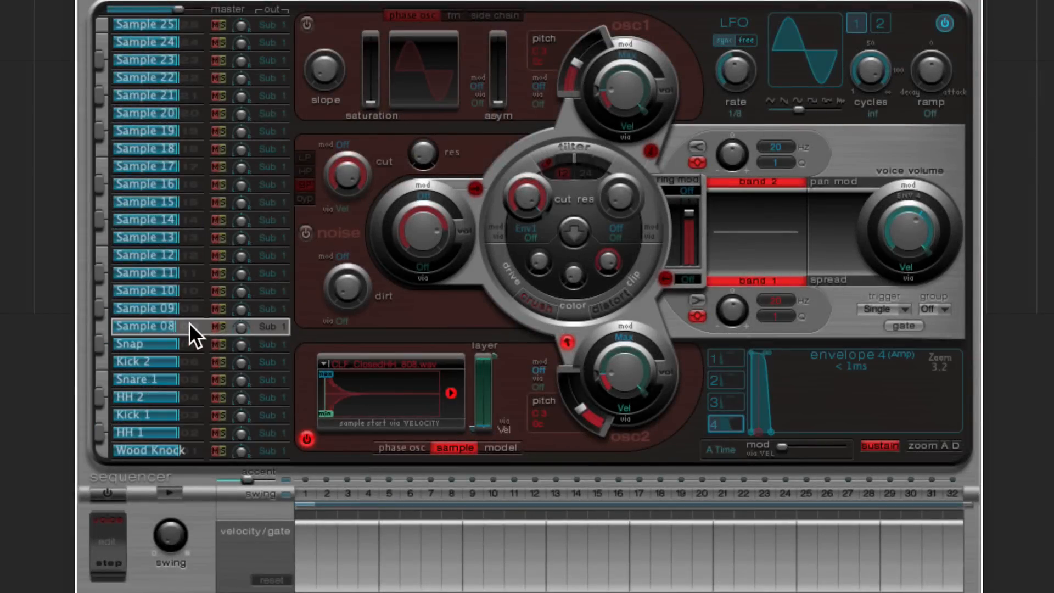
Rename voice Sample 08 as HH 3 and lengthen its amp envelope (envelope 4) to about 10.0 s
double_click(168, 322)
type("HH 3")
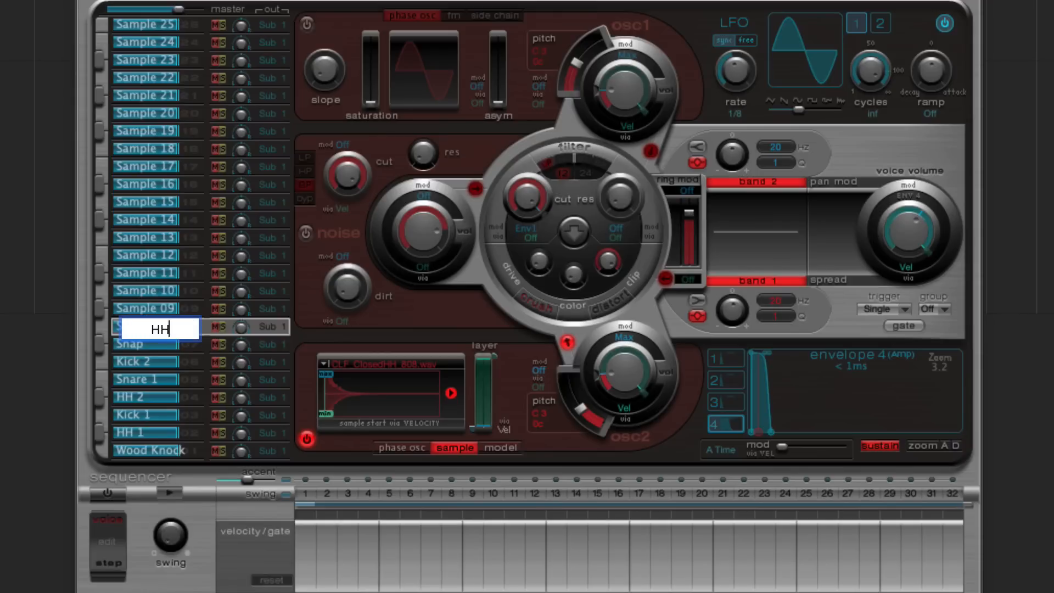
key("Return")
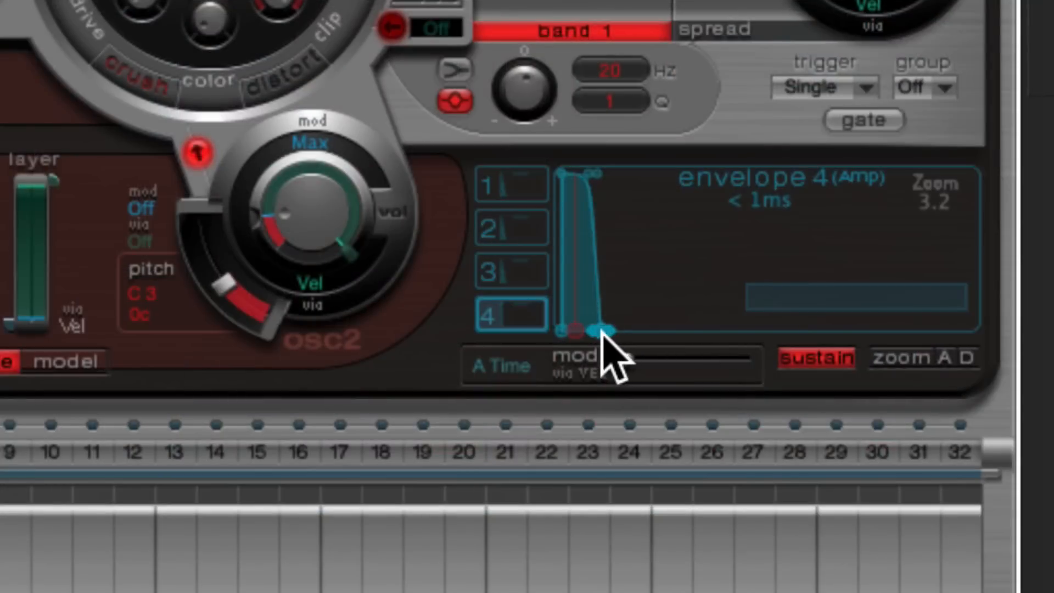
left_click_drag(771, 432, 961, 431)
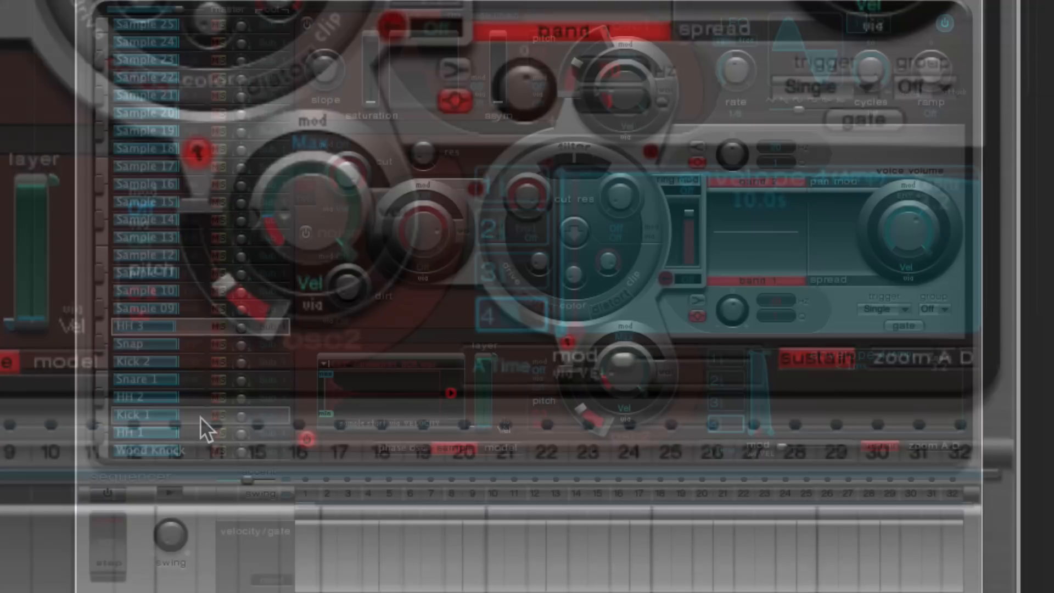
Reorder the Ultrabeat voices from the lowest up as Kick 1, Kick 2, Snare 1, Wood Knock, Snap, HH 1, HH 2, HH 3
left_click(192, 443)
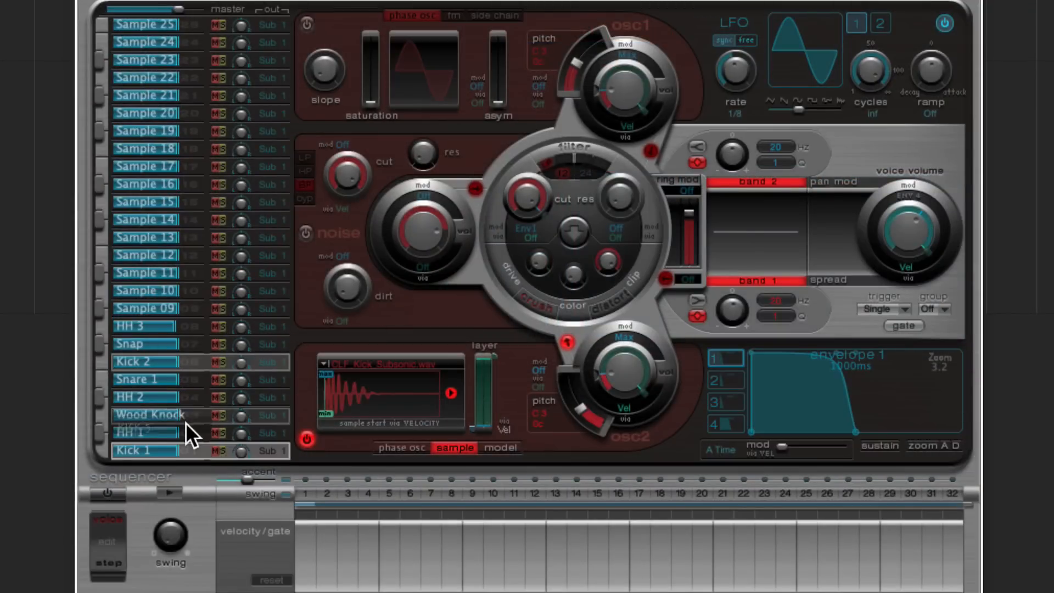
left_click_drag(185, 423, 186, 427)
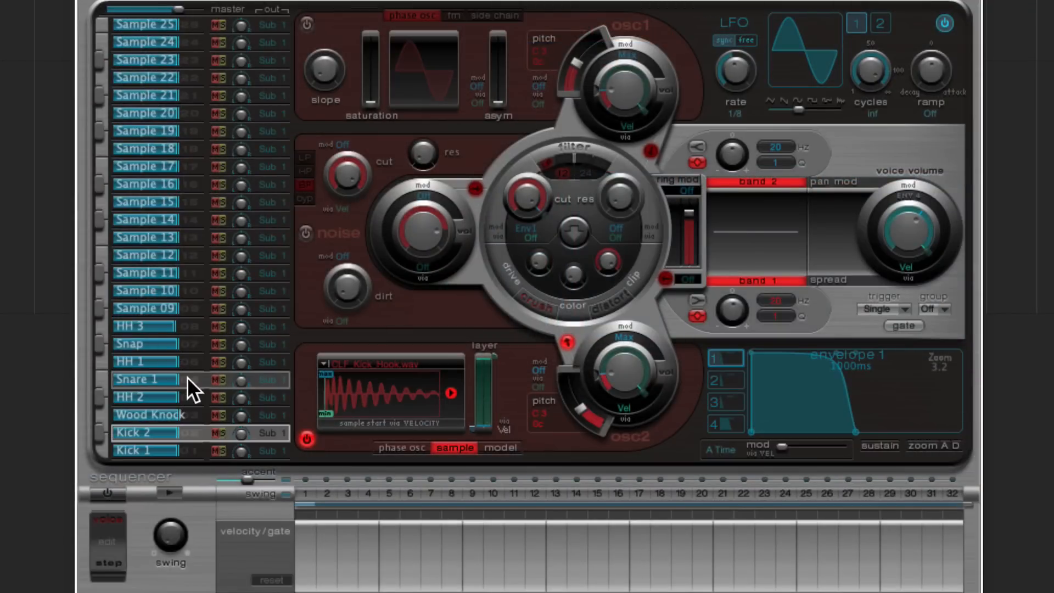
mouse_move(186, 377)
left_mouse_down()
mouse_move(189, 409)
mouse_move(188, 391)
left_mouse_up()
left_click_drag(191, 344, 189, 375)
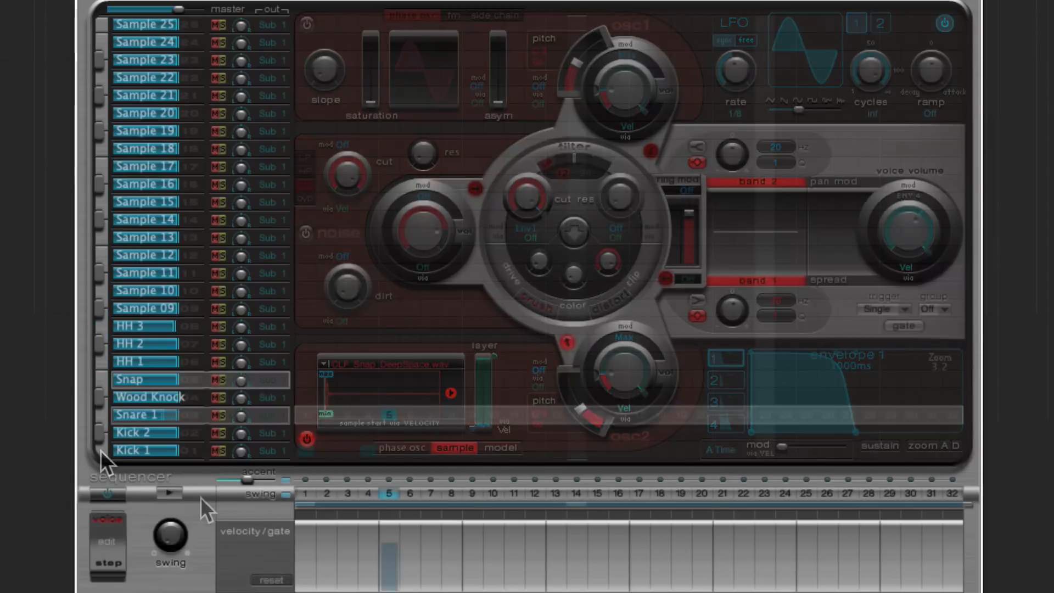
Start the Ultrabeat sequencer and add Snare 1 hits on steps 13, 21 and 29
key("space")
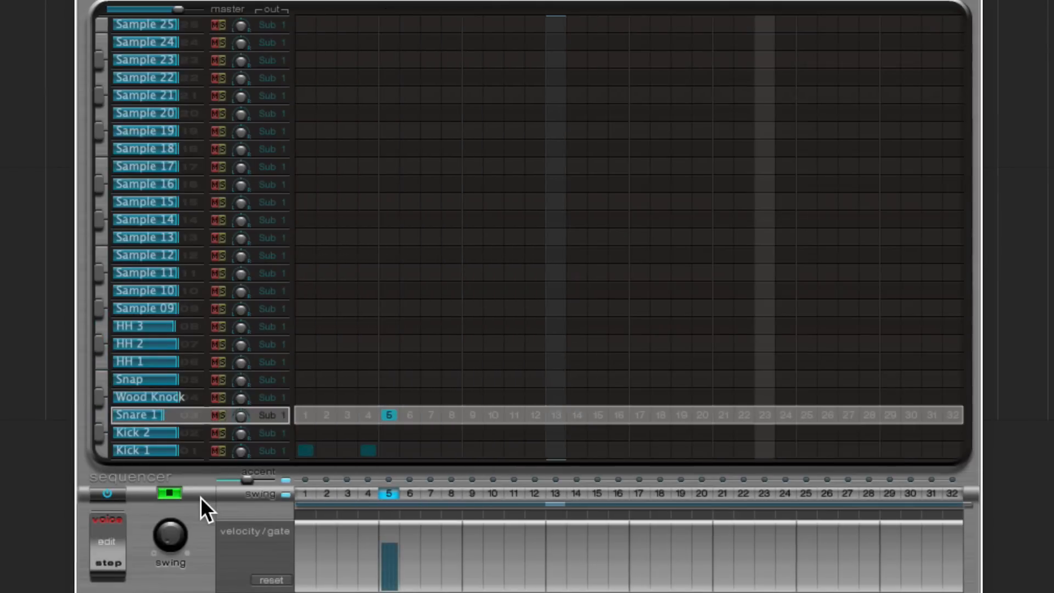
left_click(555, 415)
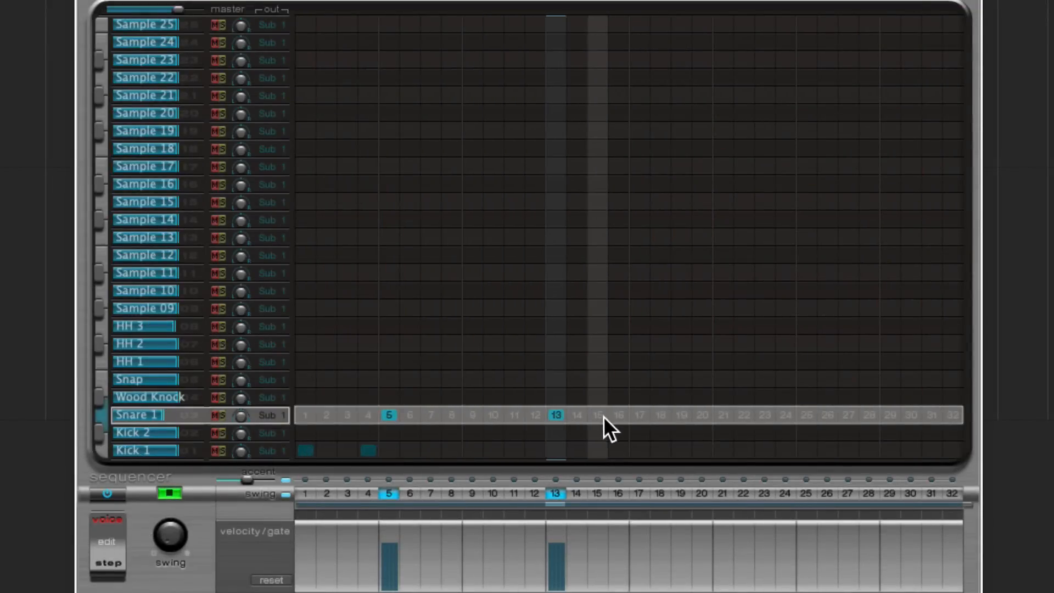
left_click(723, 415)
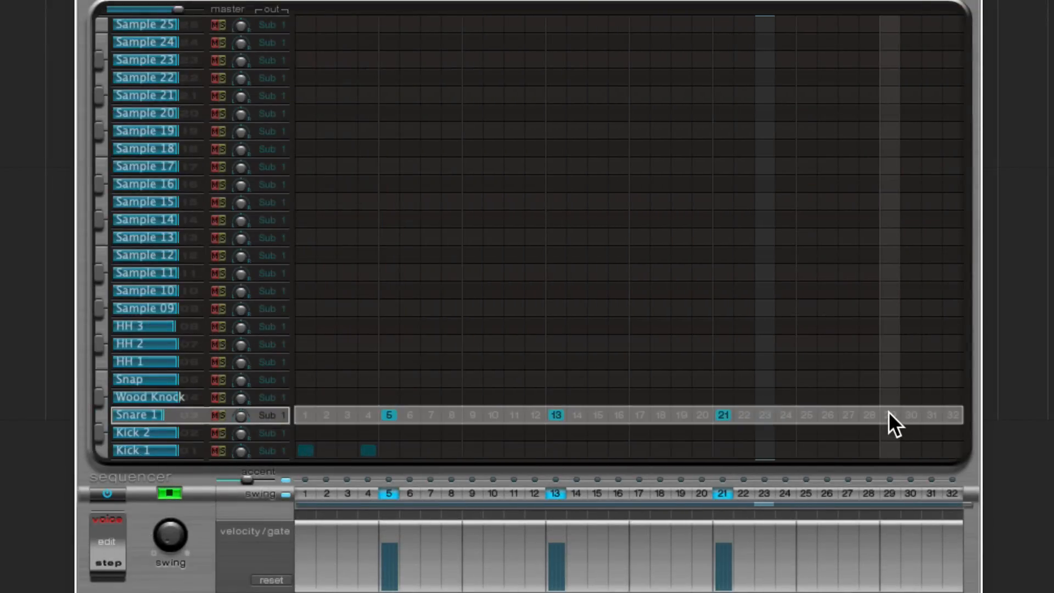
left_click(886, 413)
Extend the Kick 1 pattern with hits on steps 10, 11, 20, 26 and 27
left_click(856, 447)
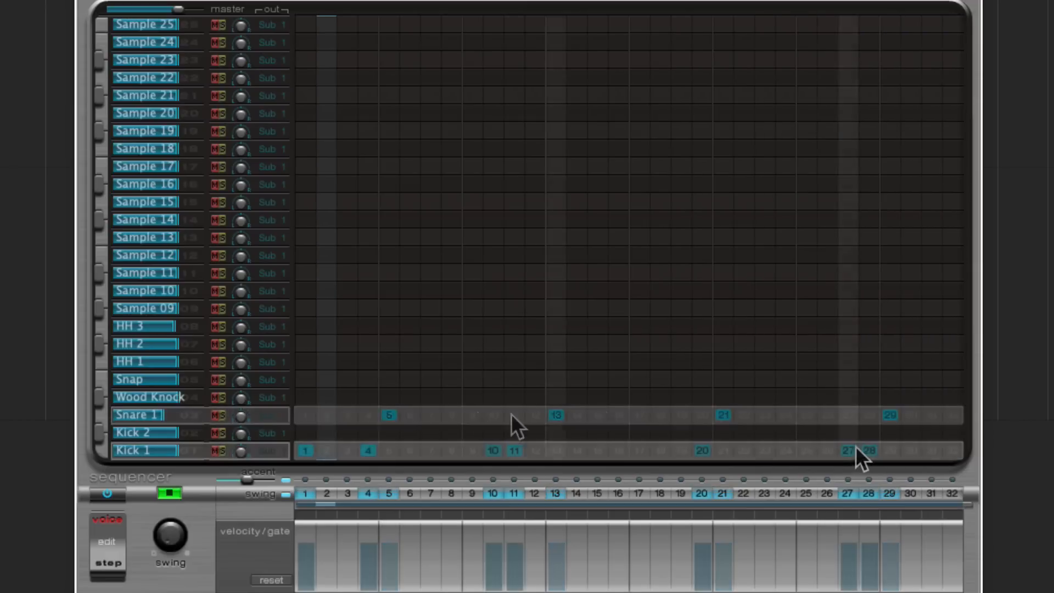
left_click(863, 449)
left_click(826, 450)
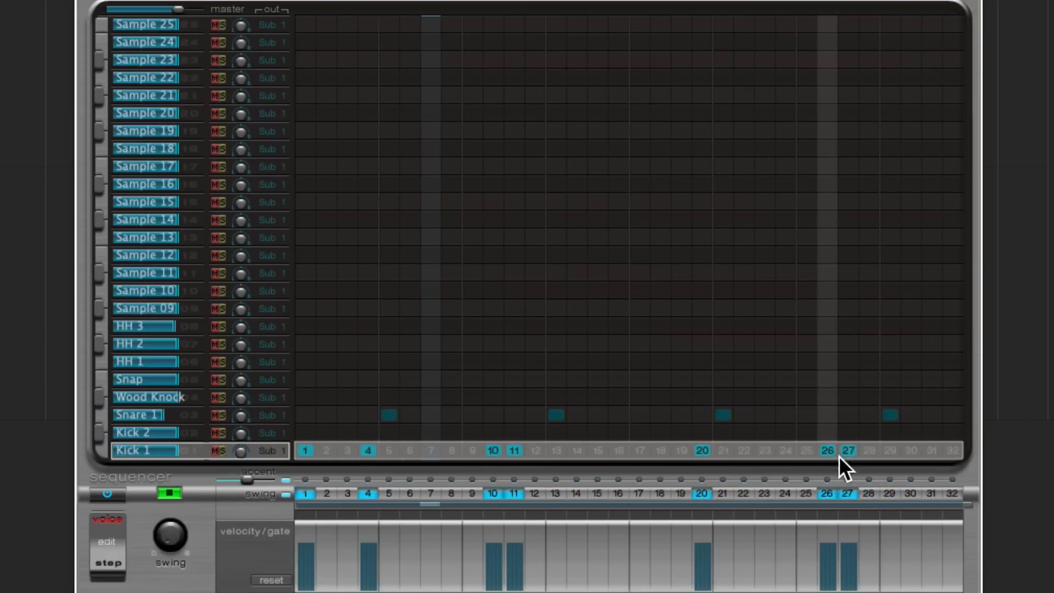
Add a Kick 2 hit on step 32 only and lower the Kick 2 voice volume
left_click(927, 434)
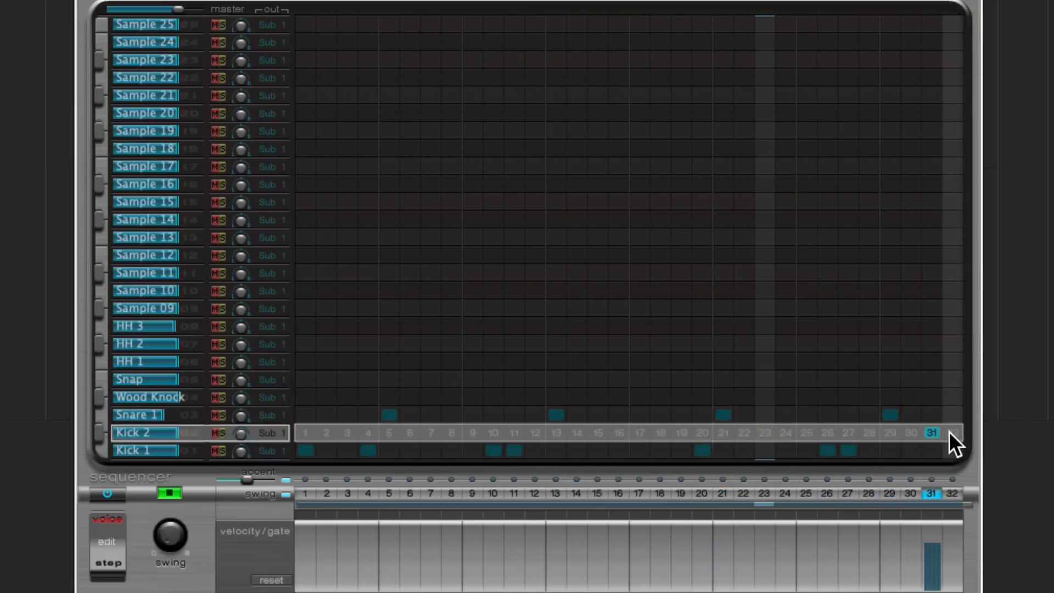
left_click(953, 433)
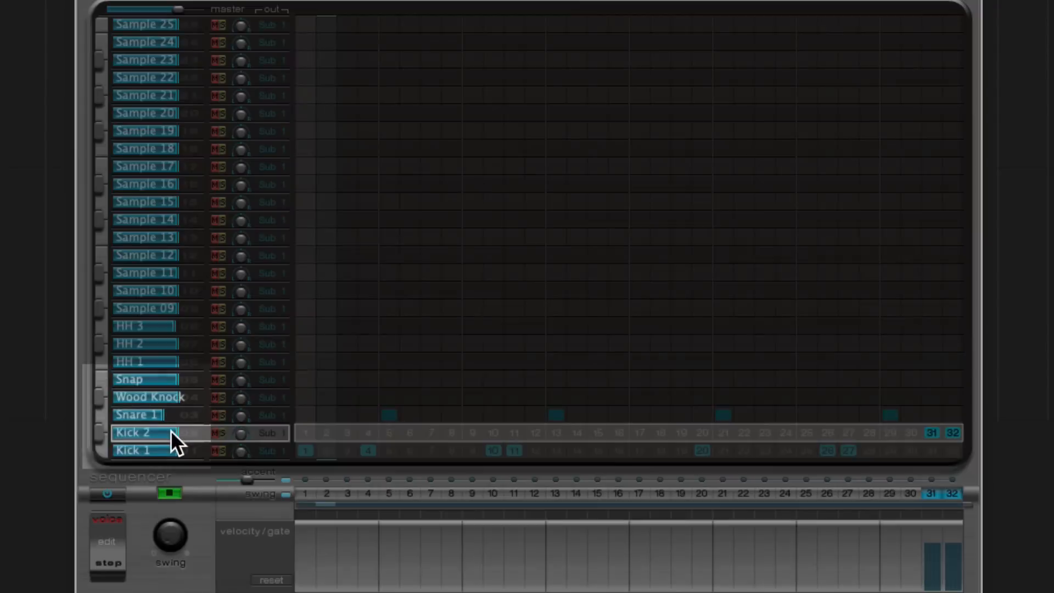
left_click_drag(171, 430, 144, 448)
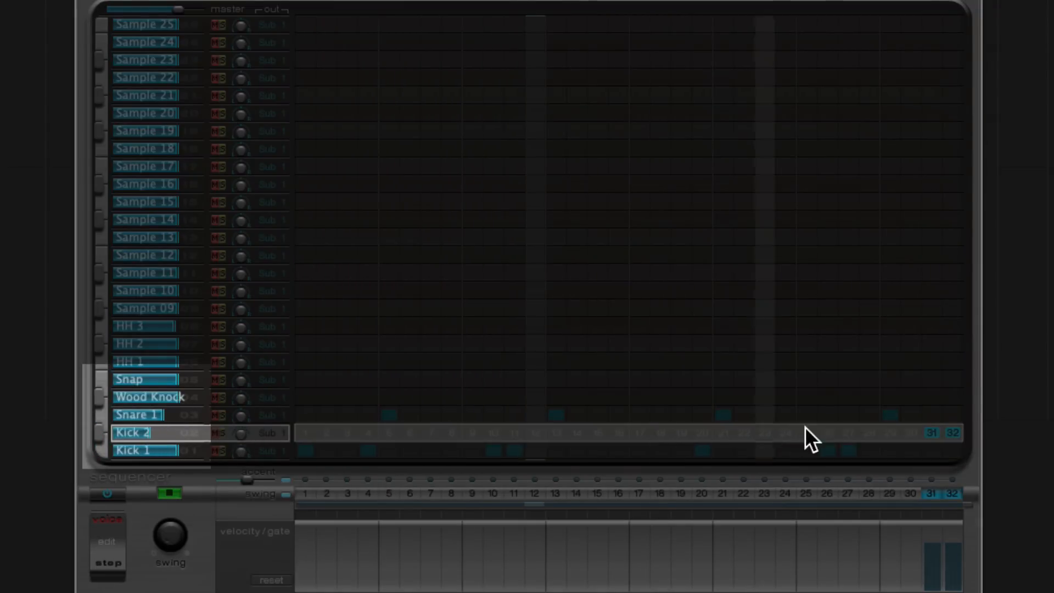
left_click(929, 434)
Fill the HH 2 row with every downbeat and every upbeat, and lower the HH 2 voice volume slightly
right_click(304, 360)
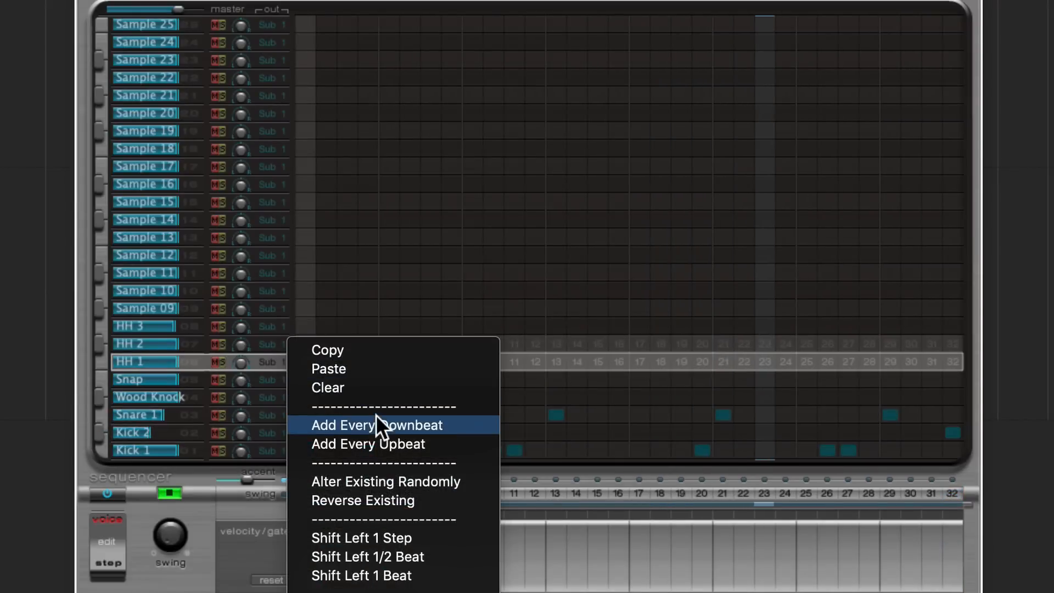
left_click(376, 425)
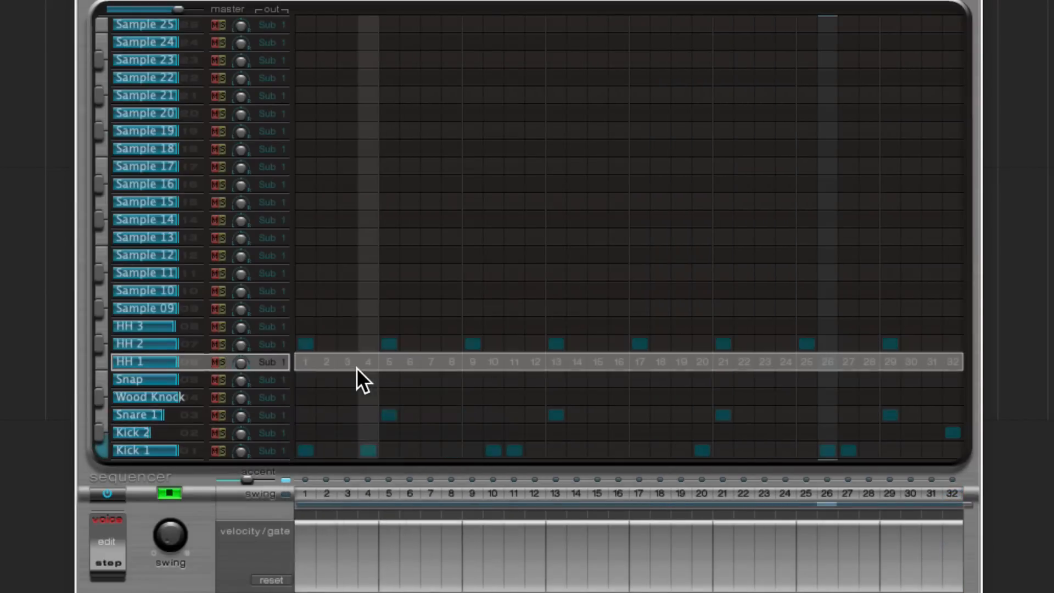
right_click(343, 340)
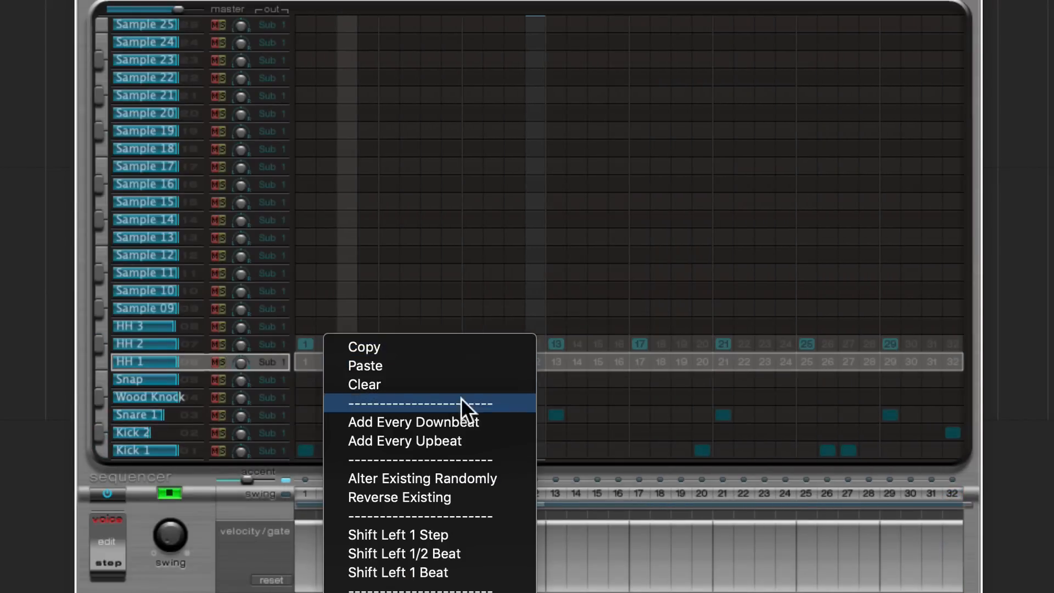
left_click(461, 433)
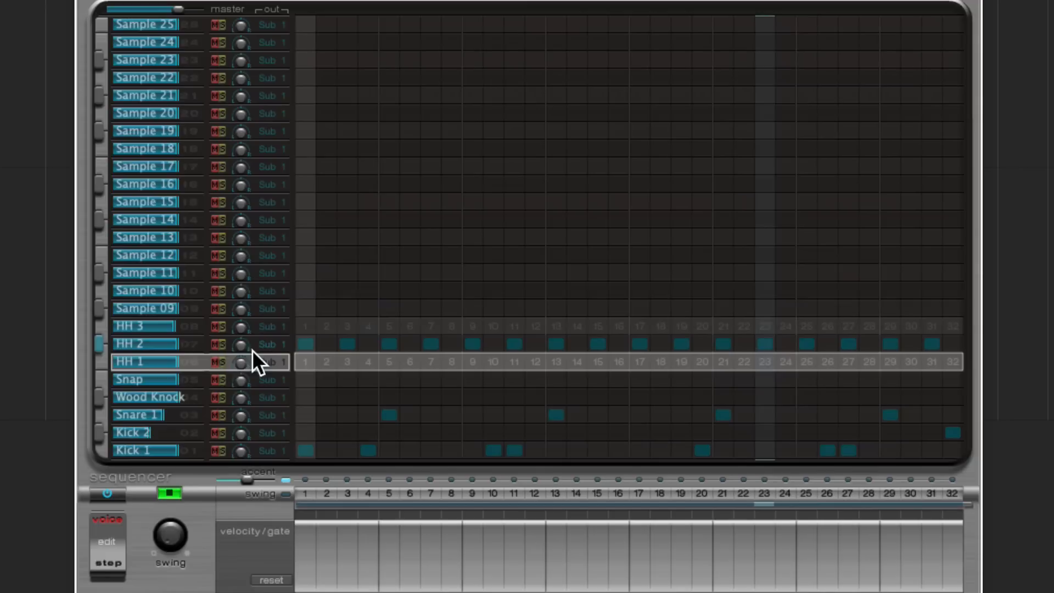
left_click_drag(170, 348, 159, 355)
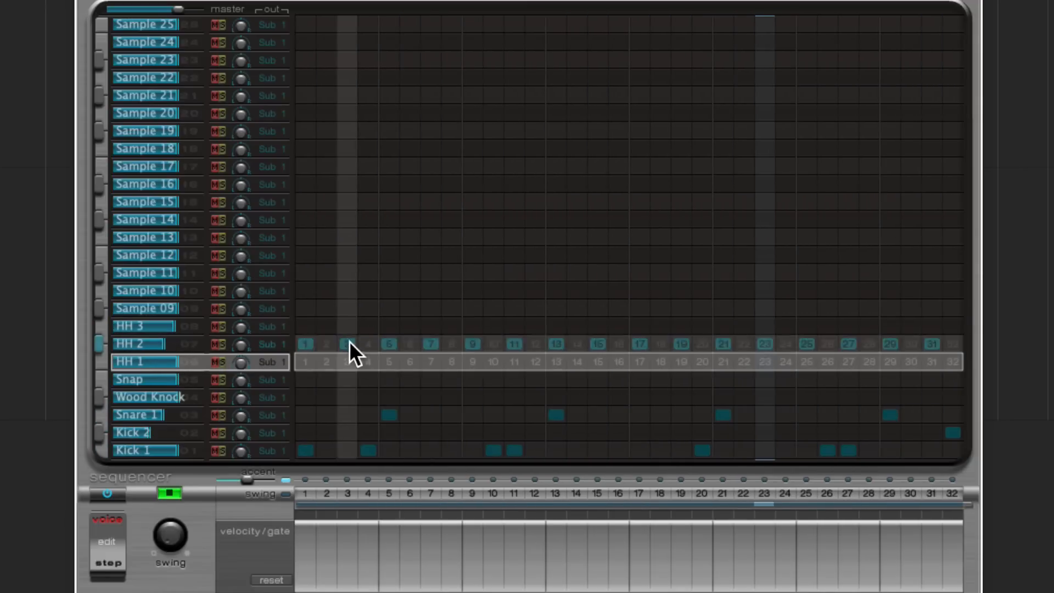
Place HH 3 hits on steps 4, 8, 14 and 18, and try out a Wood Knock hit on step 29
left_click(366, 324)
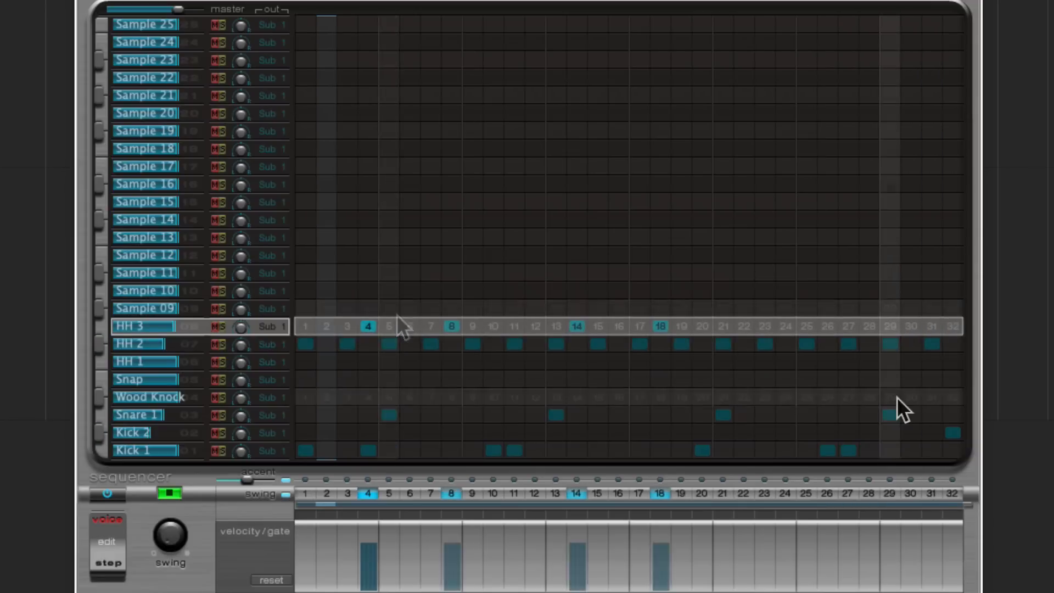
left_click(897, 397)
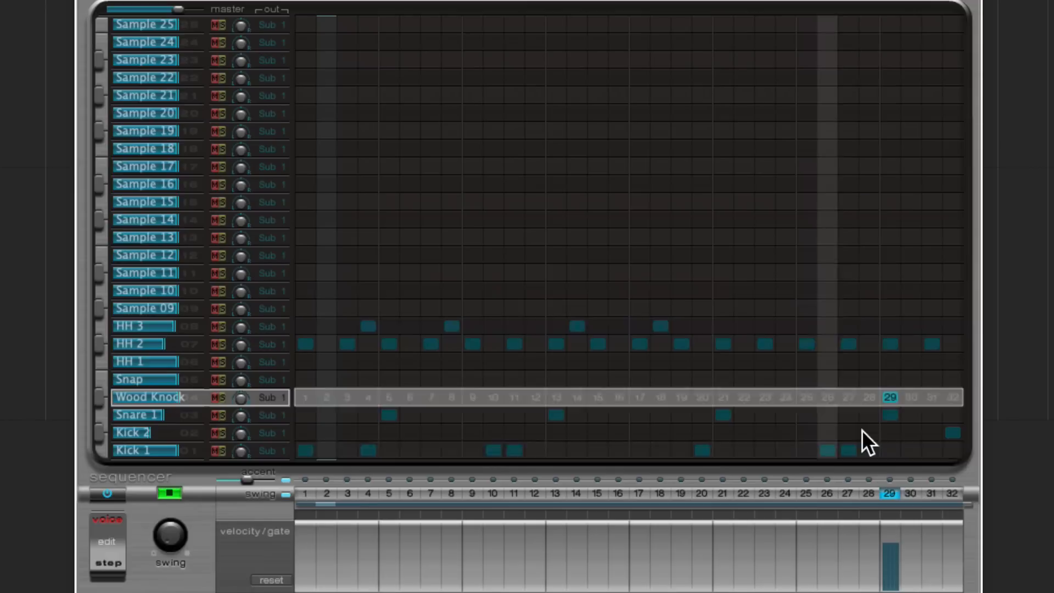
left_click(893, 398)
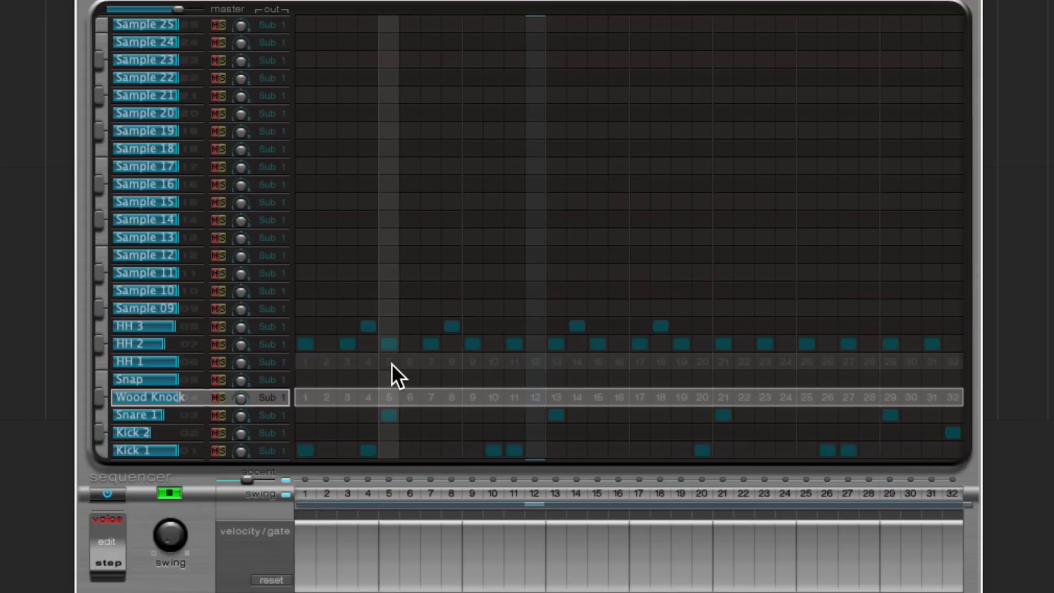
Layer Snap hits on steps 5, 13, 21 and 29, and lower the Snap voice volume slightly
left_click(391, 378)
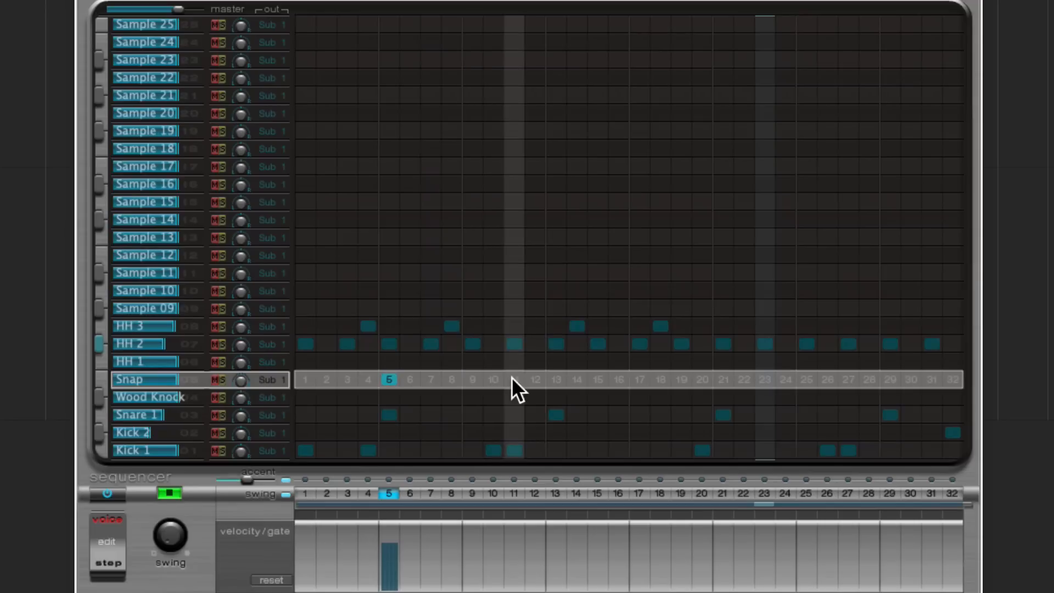
left_click(556, 379)
left_click(724, 379)
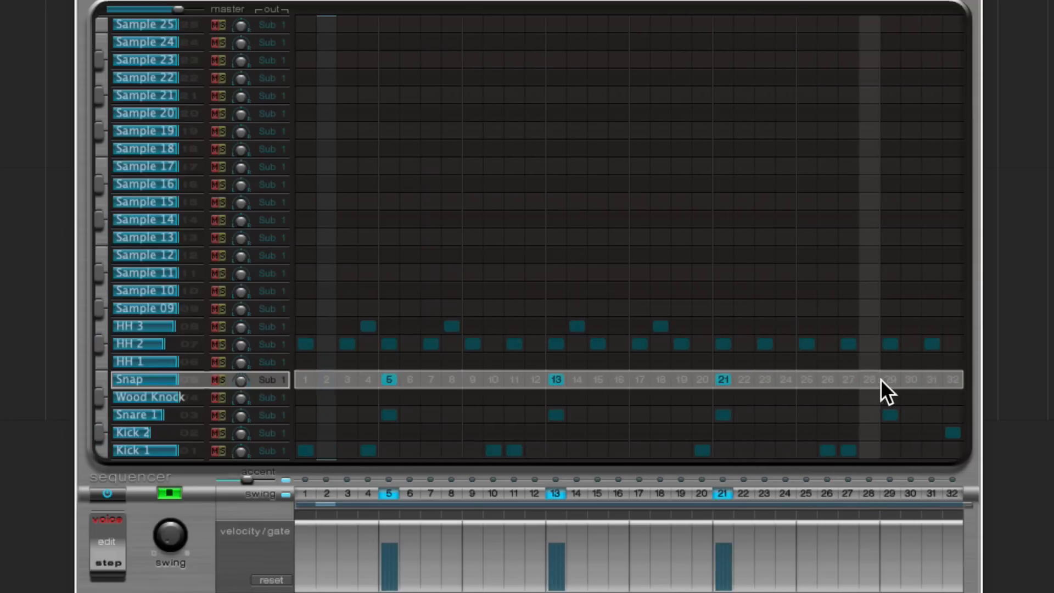
left_click(889, 378)
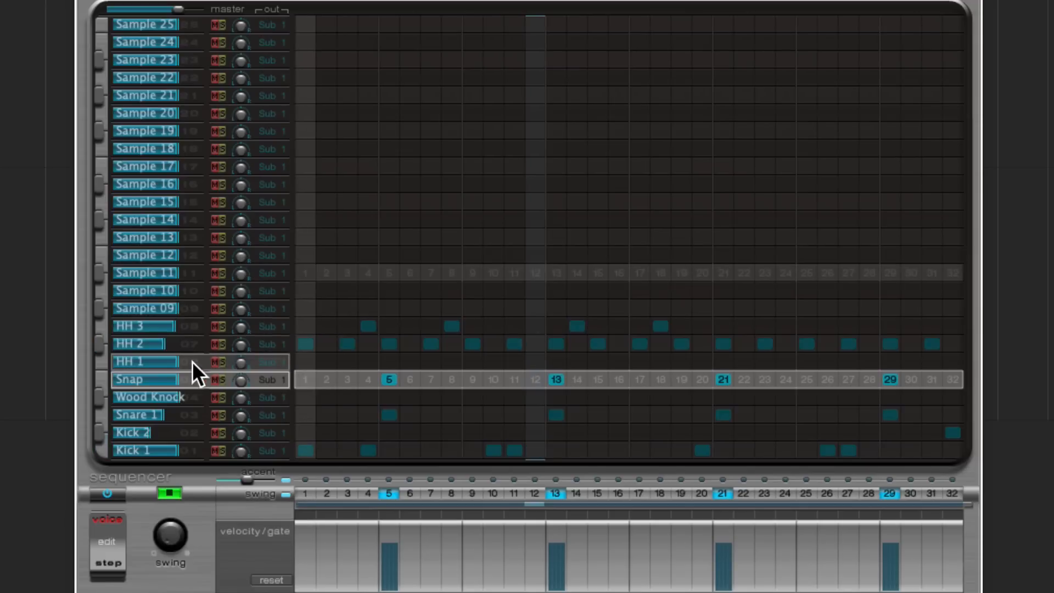
left_click_drag(174, 374, 166, 387)
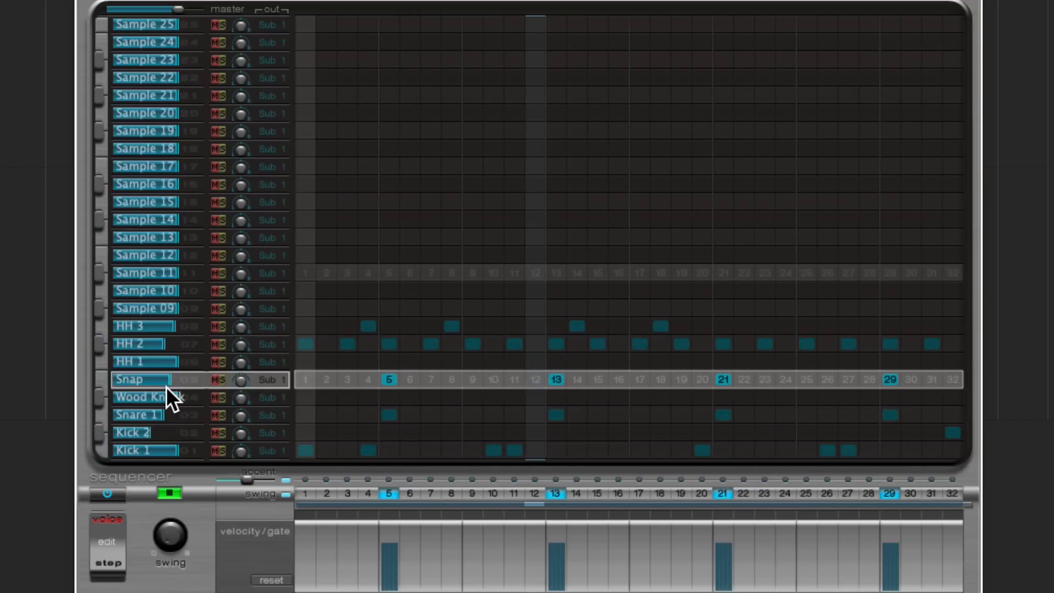
Switch off the Ultrabeat sequencer, place its pattern as a region at bar 1 of the Drag & Drop Samples track, and close the plug-in
left_click(107, 493)
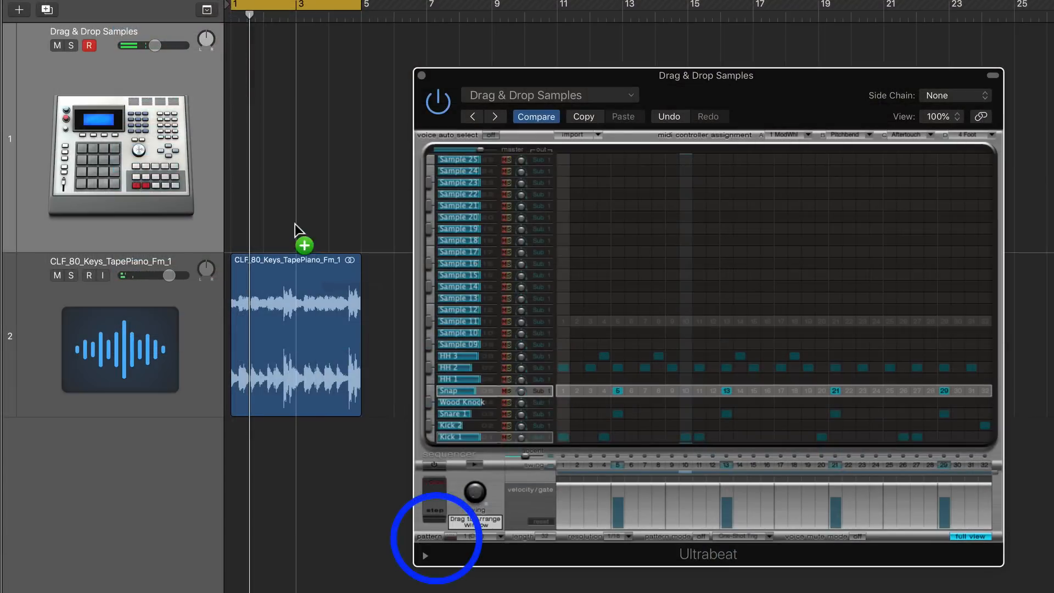
left_click_drag(250, 181, 254, 185)
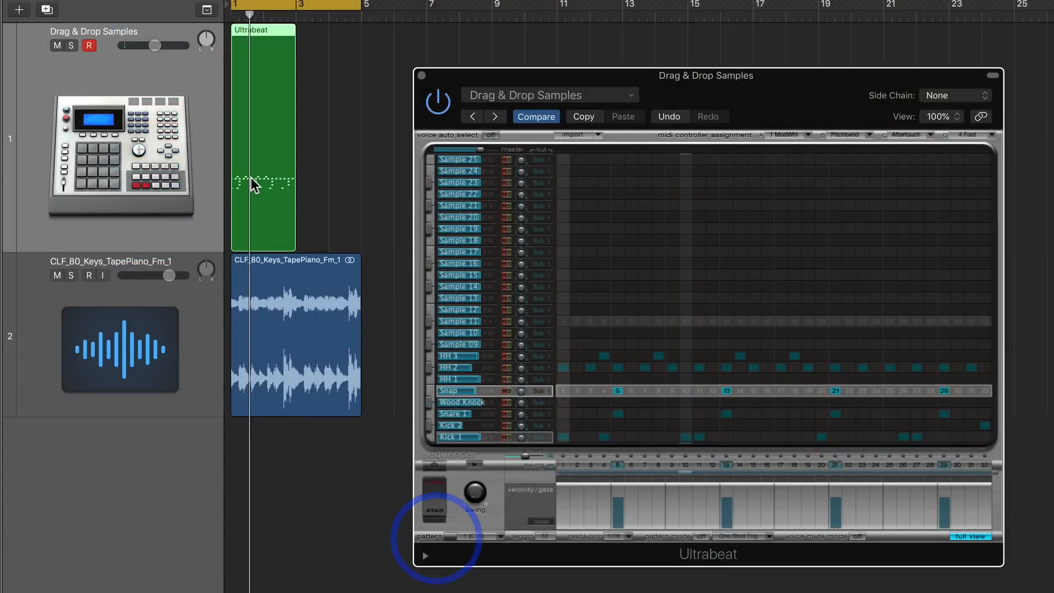
left_click(421, 75)
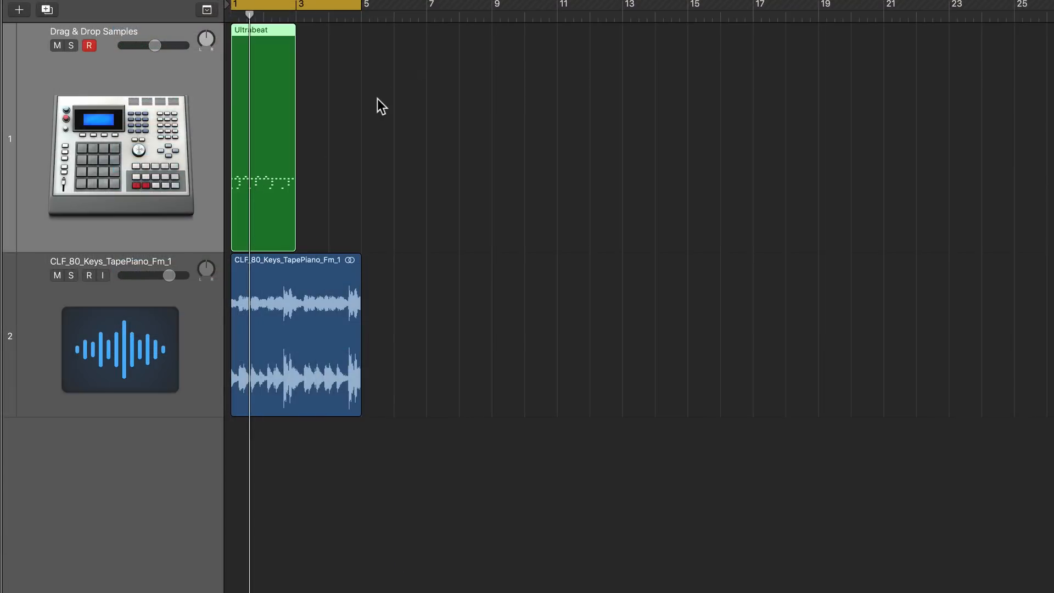
Rename the Drag & Drop Samples track as Future Kit
key("super+Right")
key("super+Right")
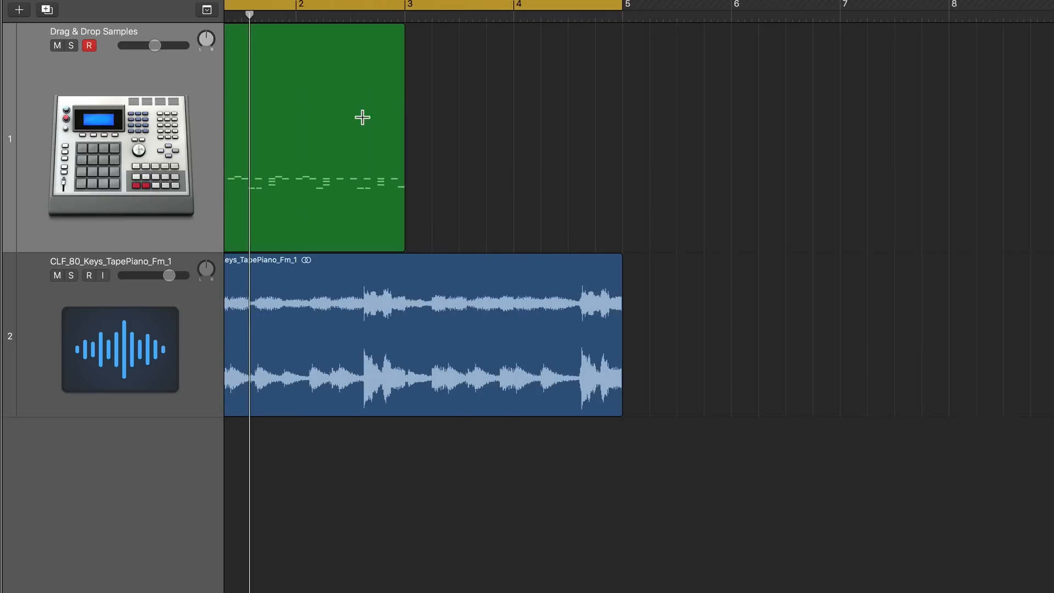
double_click(105, 31)
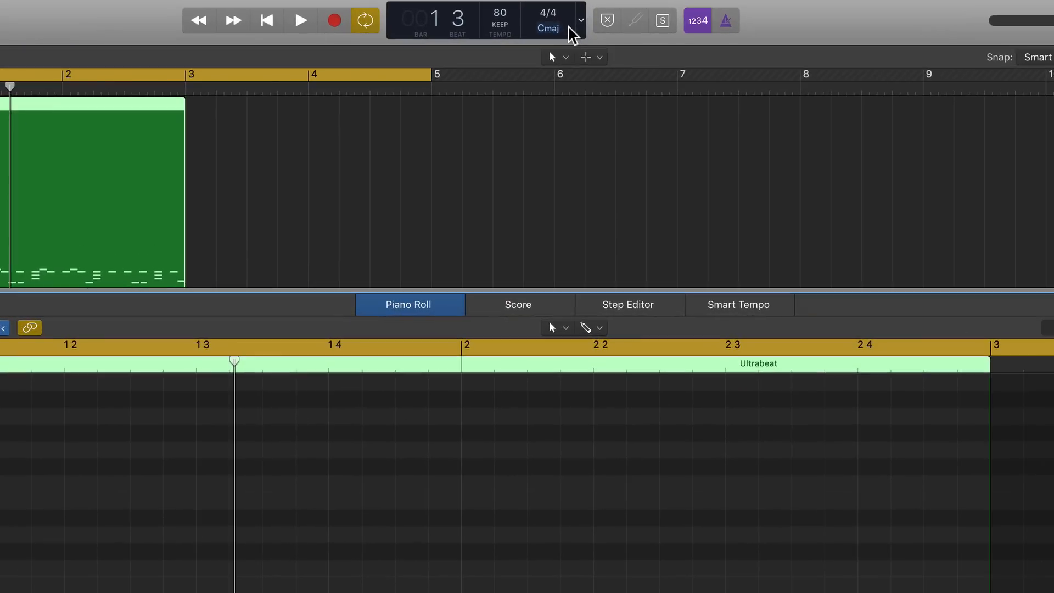
Switch the transport display to Custom and set the project division to /32
left_click(577, 30)
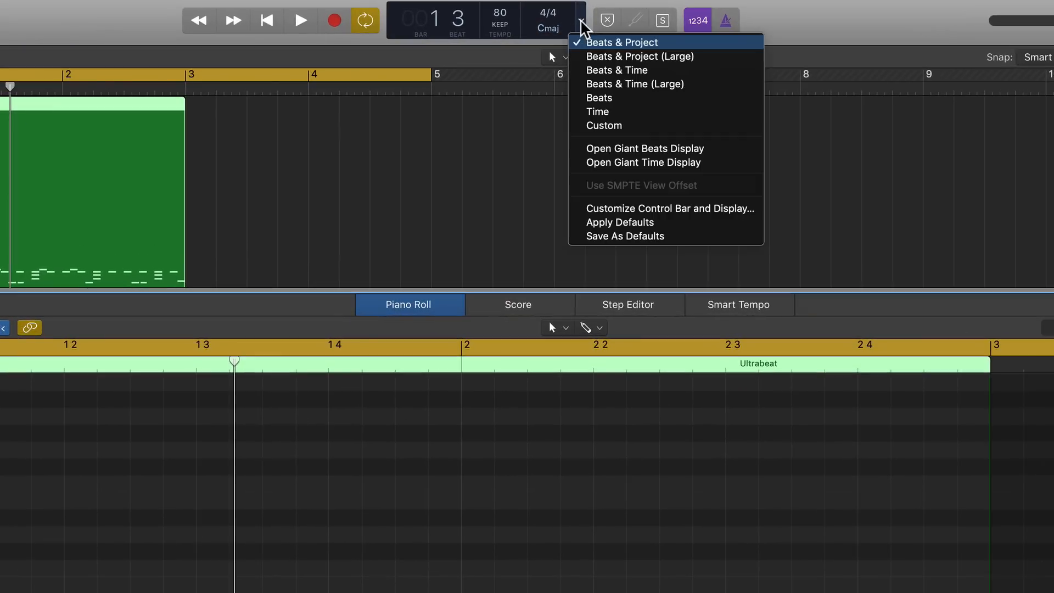
left_click(649, 127)
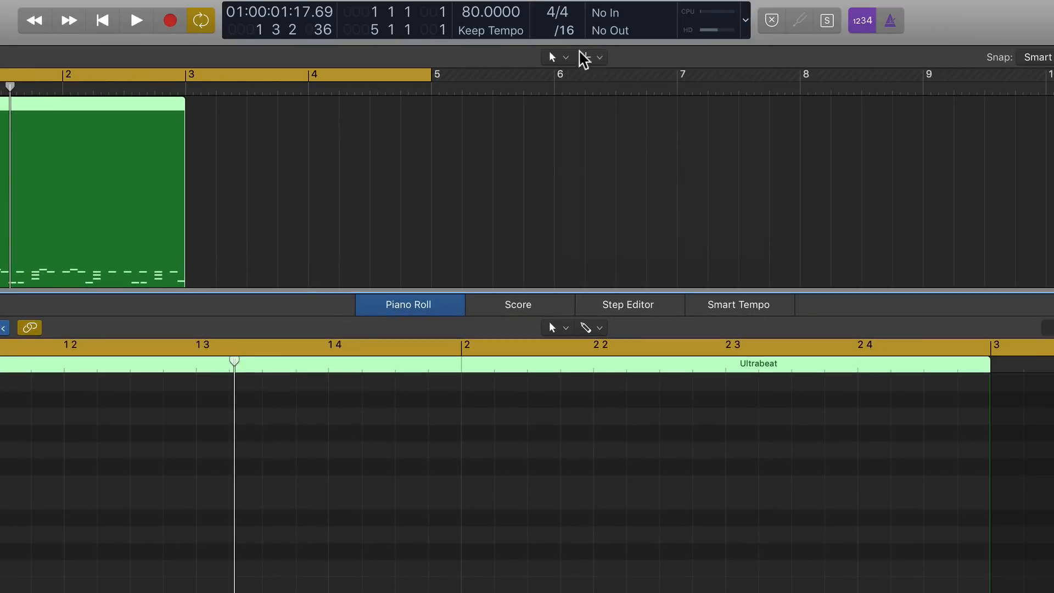
left_click(565, 31)
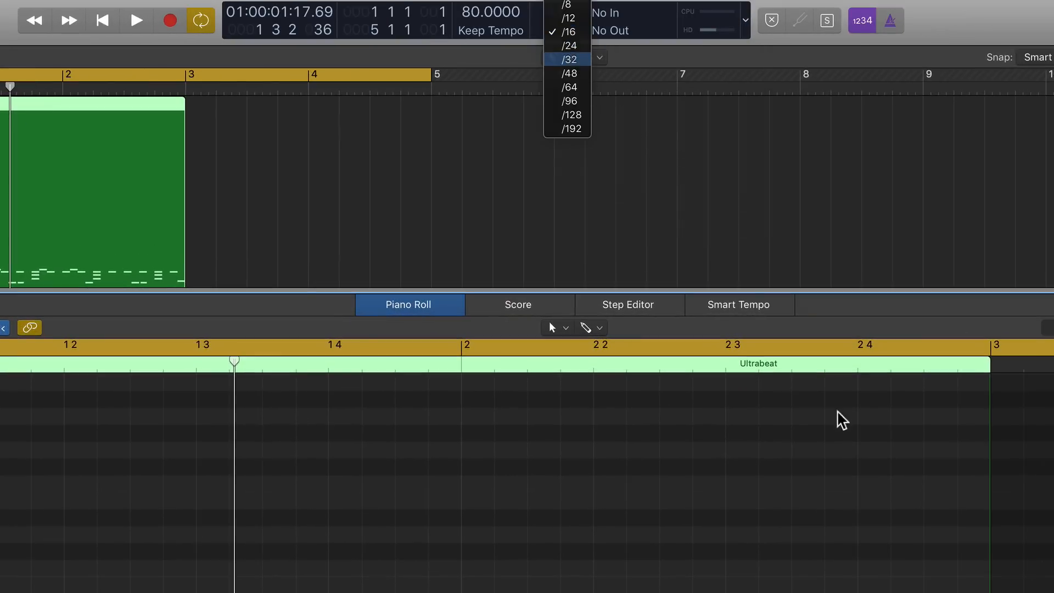
left_click(569, 59)
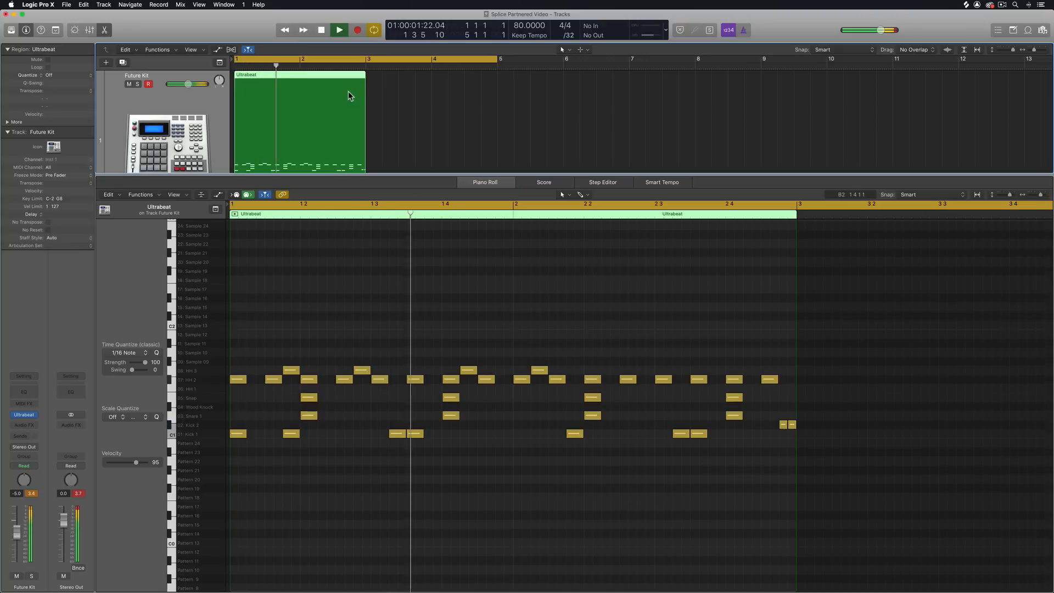
Set the cycle range to match the Ultrabeat region, from bar 1 to bar 3
key("super+u")
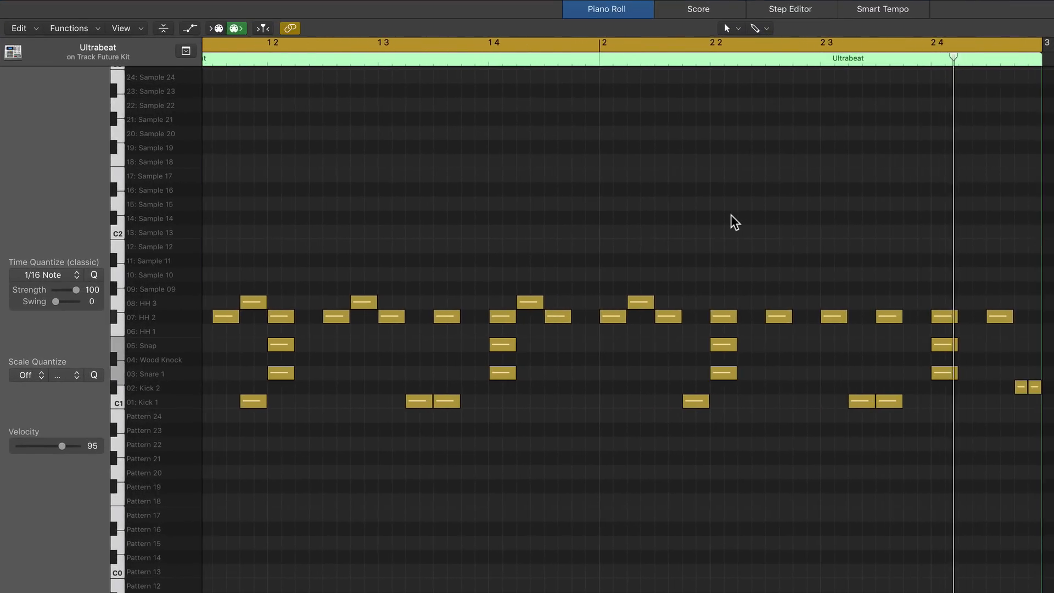
scroll(733, 222, "up", 3)
scroll(733, 221, "left", 3)
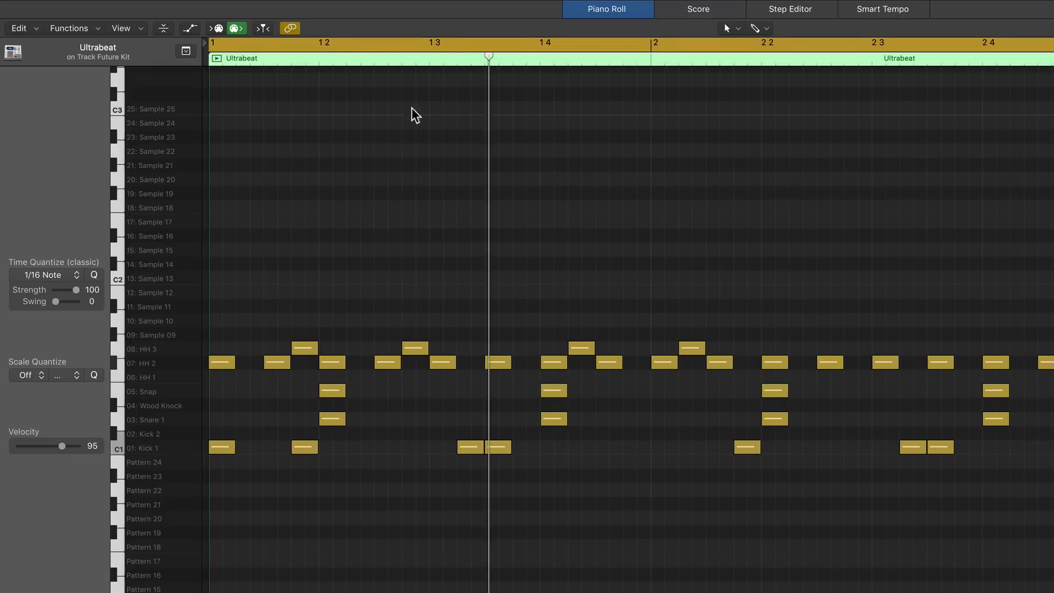
Split each of the four HH 3 notes in half with the Scissors Tool, and restore the Pencil Tool as the secondary tool
left_click(766, 29)
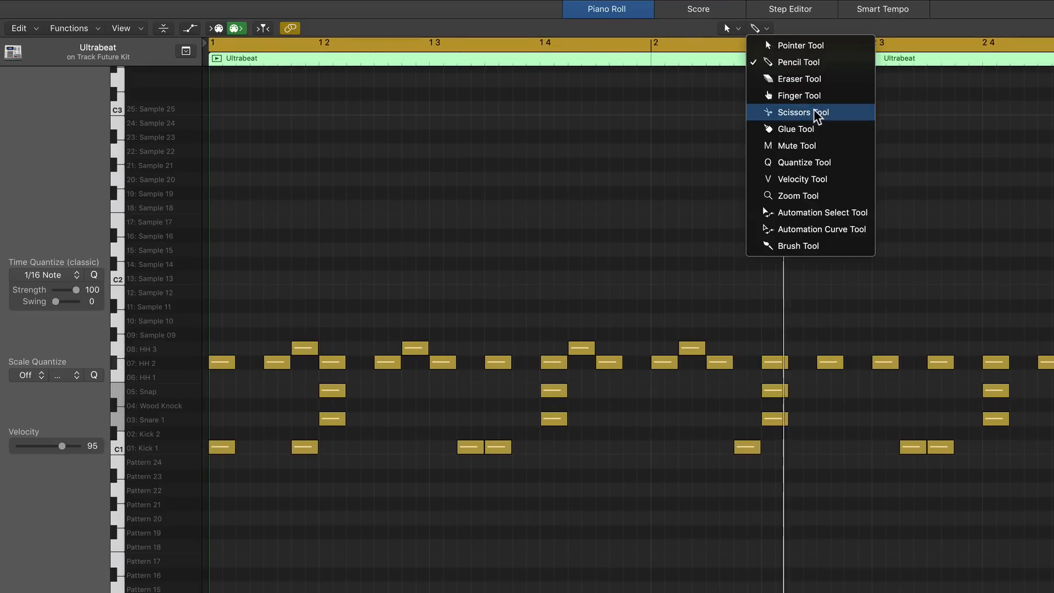
left_click(816, 110)
left_click(306, 350)
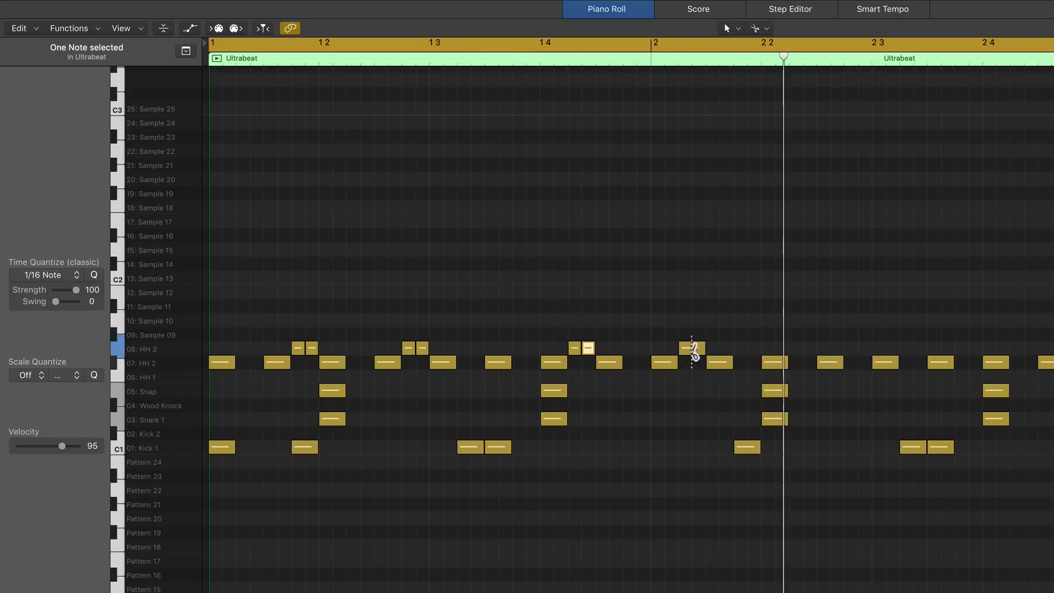
left_click(796, 284)
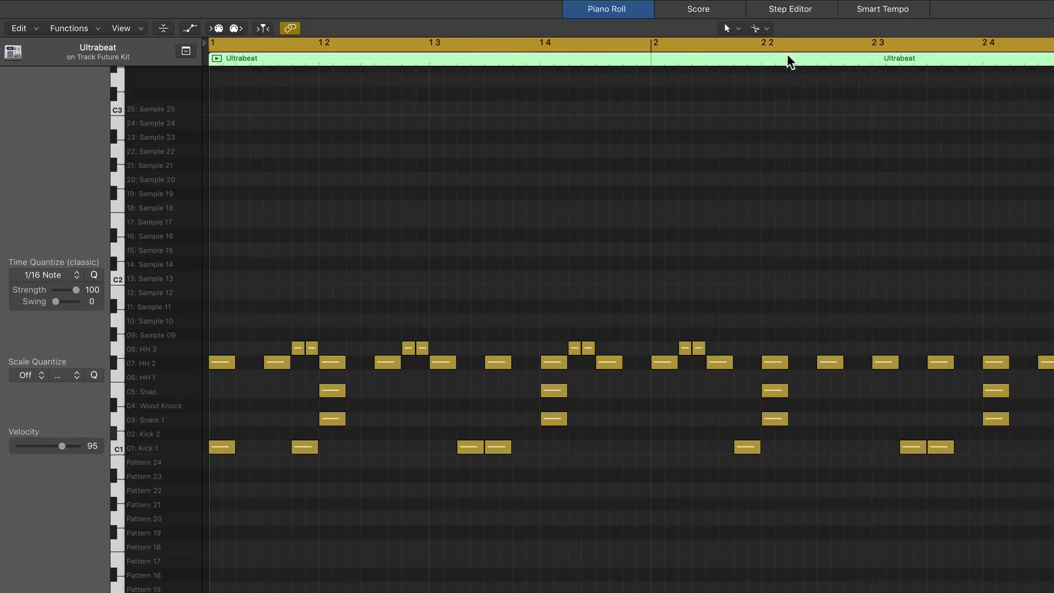
left_click(758, 28)
left_click(783, 64)
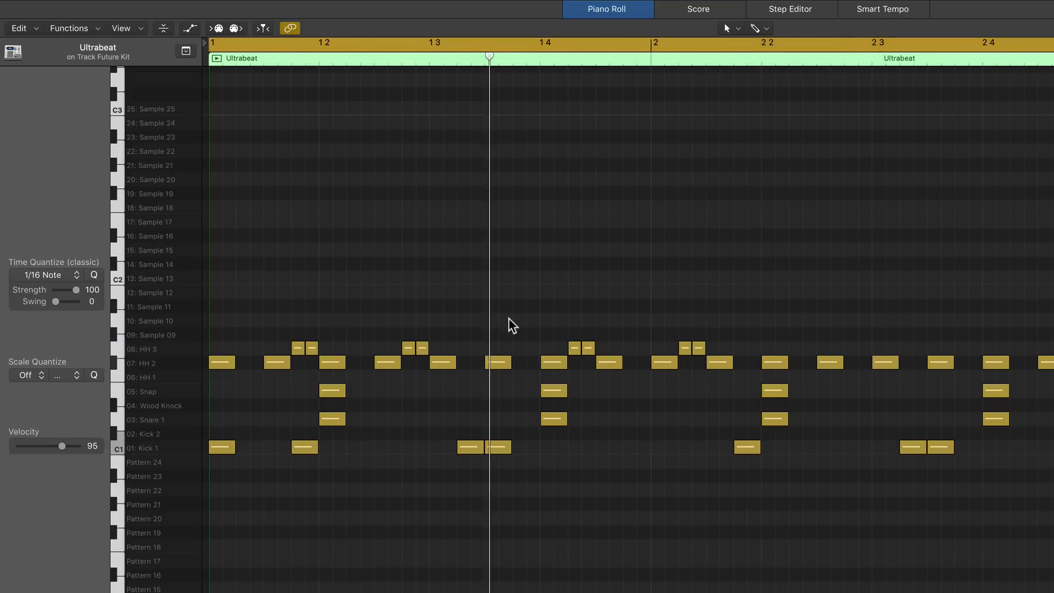
Add two 1/16 notes on HH 1 in the Piano Roll, at 1 4 4 and 2 2 4
scroll(512, 339, "right", 2)
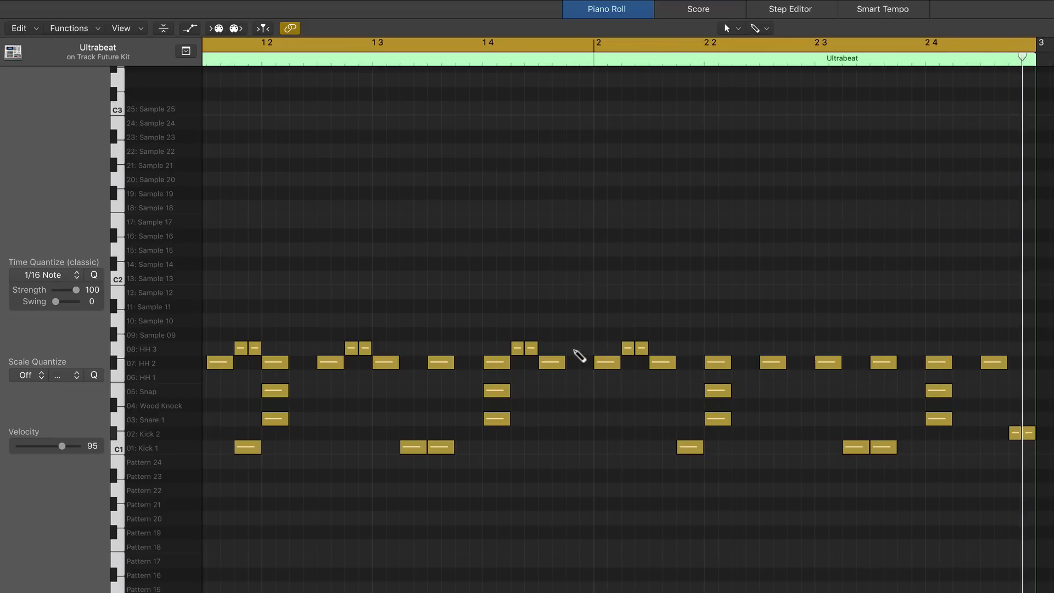
left_click(573, 377)
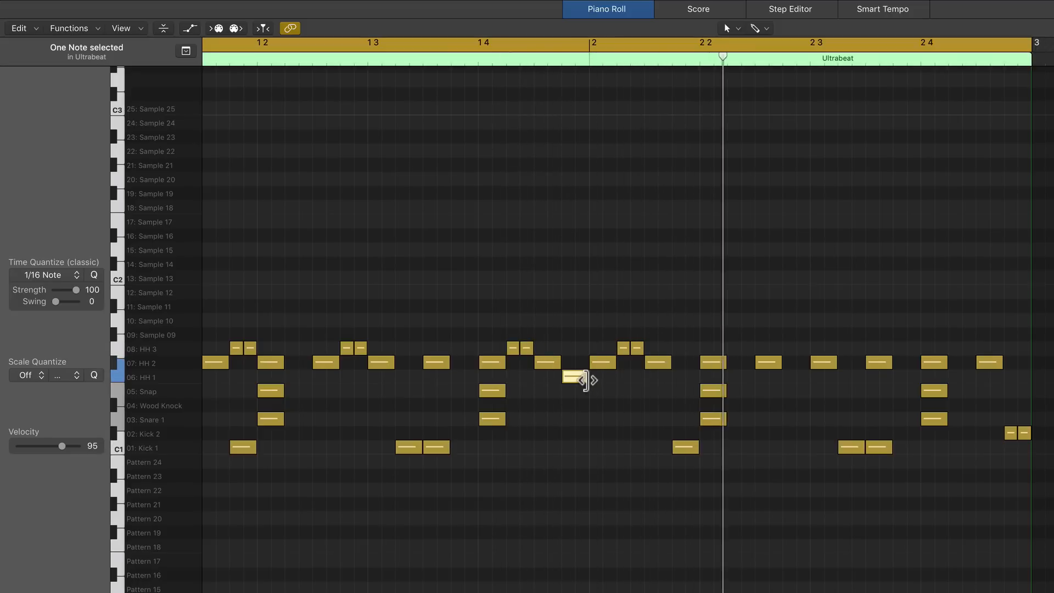
left_click(796, 378, "super")
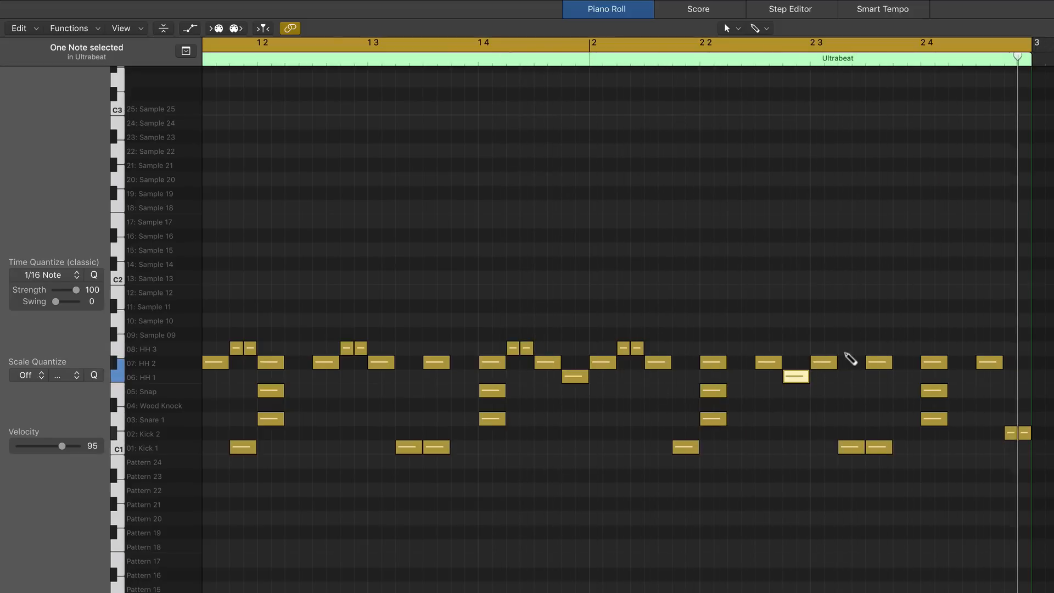
Draw pairs of 1/32 notes on HH 3 at 2 3 2 and 2 4 2
left_click_drag(861, 349, 851, 359)
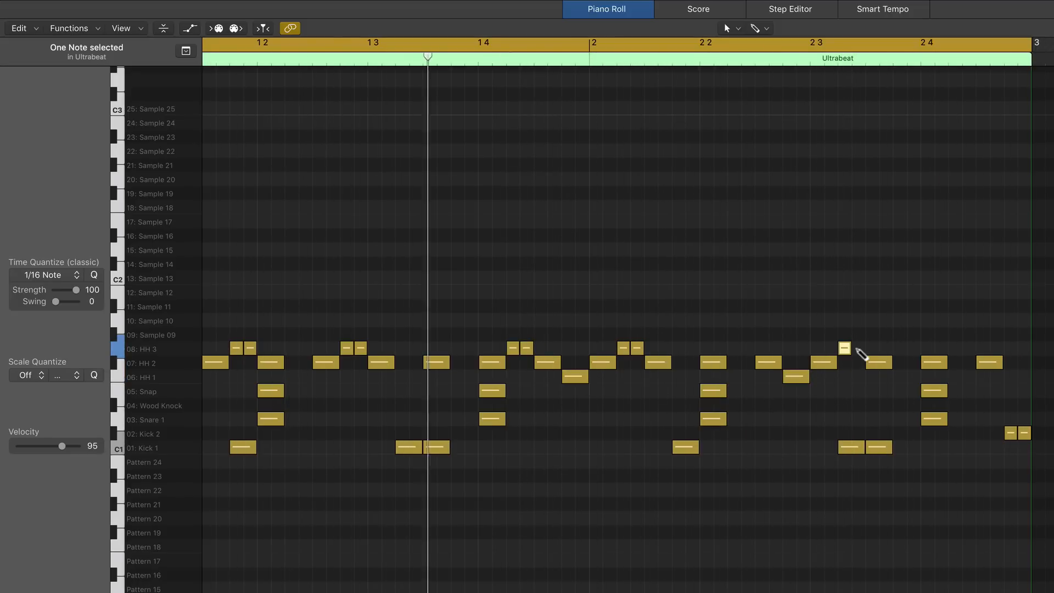
left_click(858, 350, "super")
left_click(836, 286)
scroll(840, 293, "left", 3)
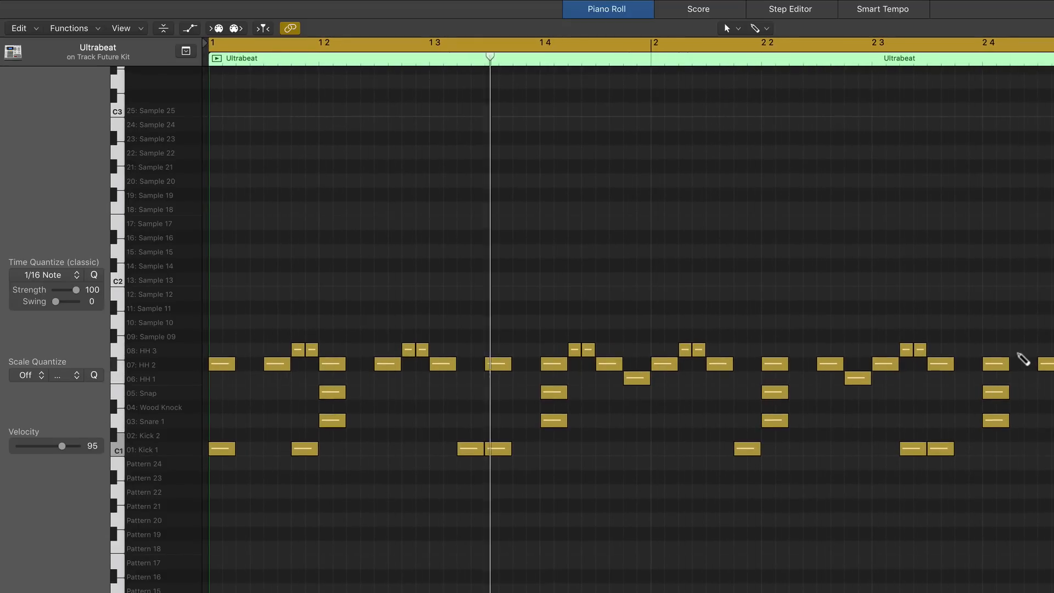
left_click(1018, 353)
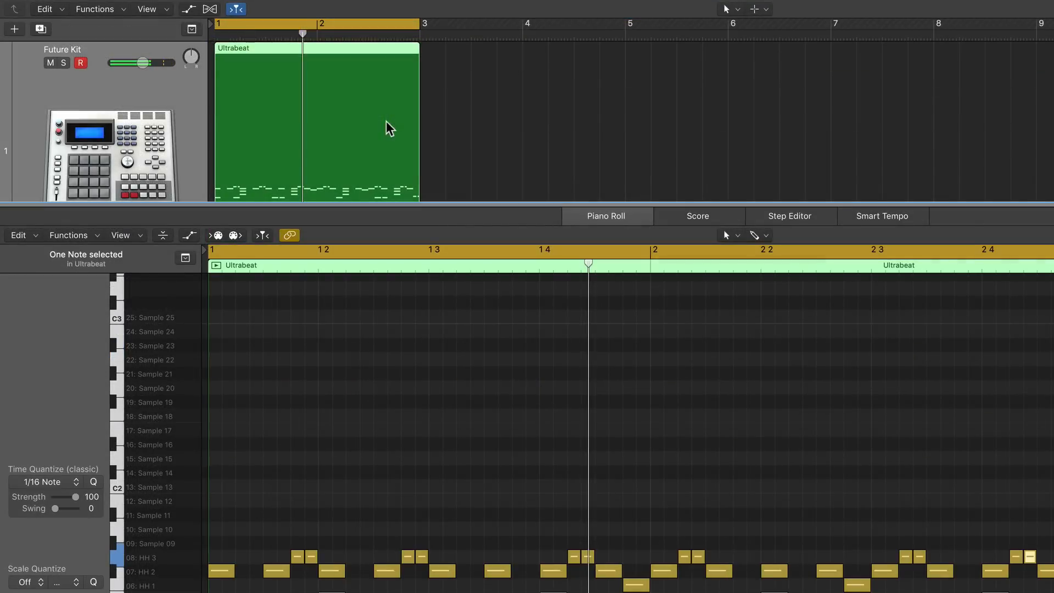
Repeat the two-bar Ultrabeat region once and join both into a single region, with the cycle range spanning bars 1 to 5
key("super+r")
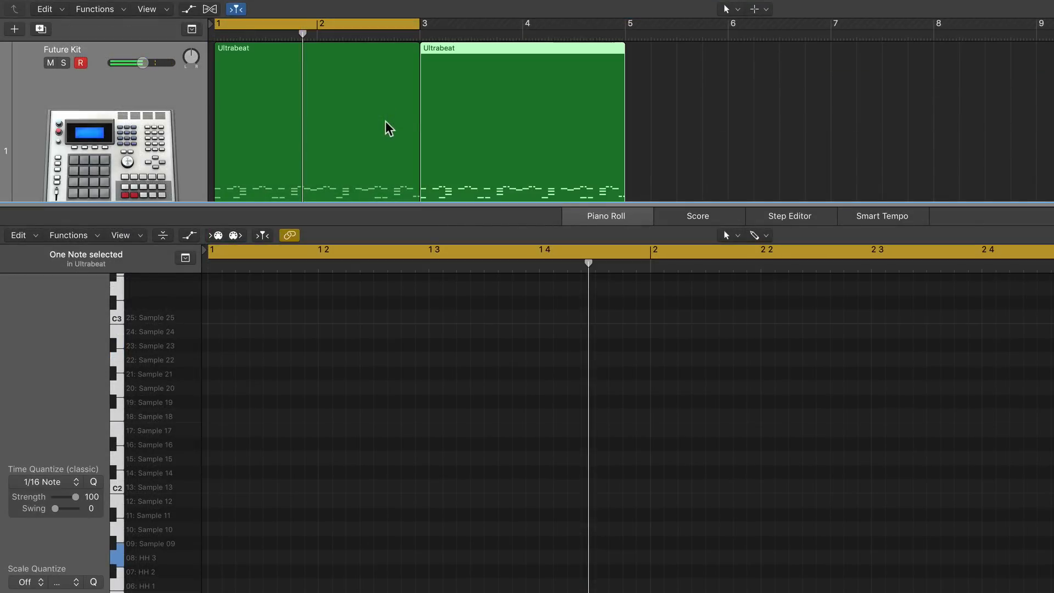
left_click_drag(751, 117, 353, 107)
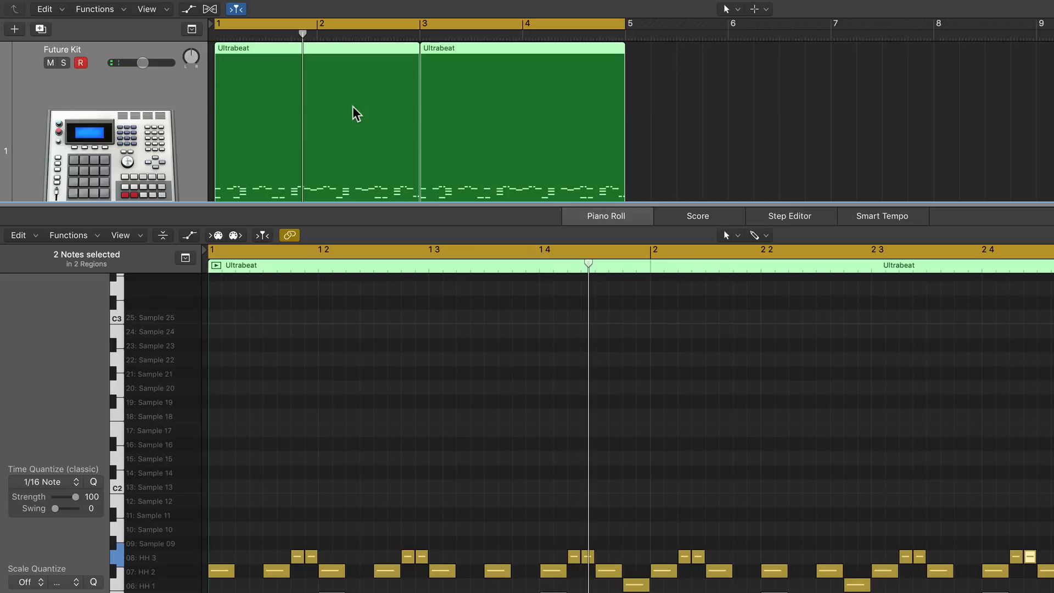
left_click(942, 474)
key("super+Left")
key("super+Left")
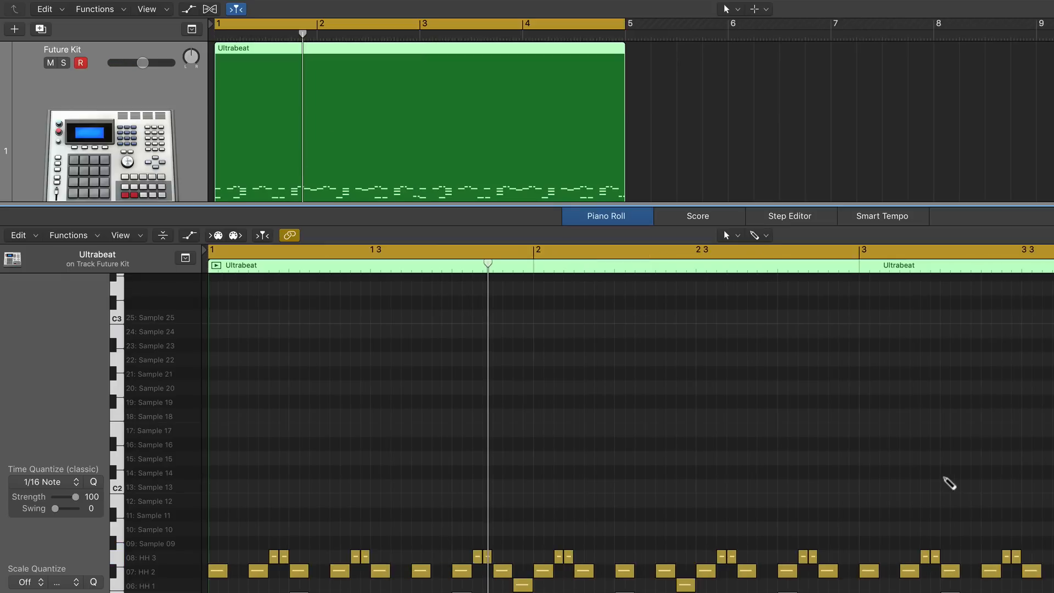
Play the four-bar beat and draw pairs of 1/32 Kick 2 notes at beat 3 3 and just before bar 4
key("space")
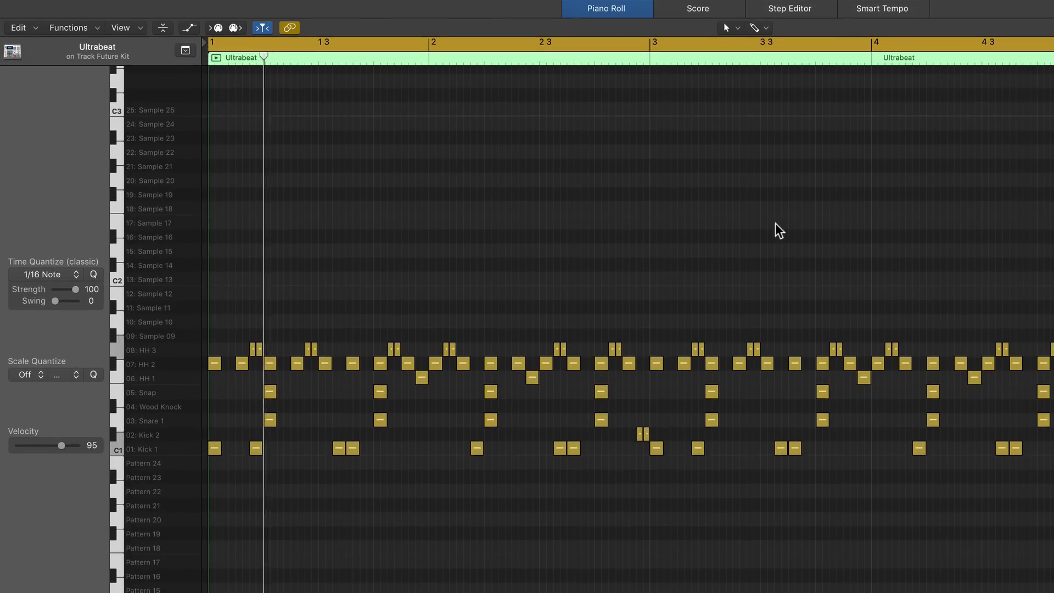
scroll(775, 389, "up", 1)
key("super+Down")
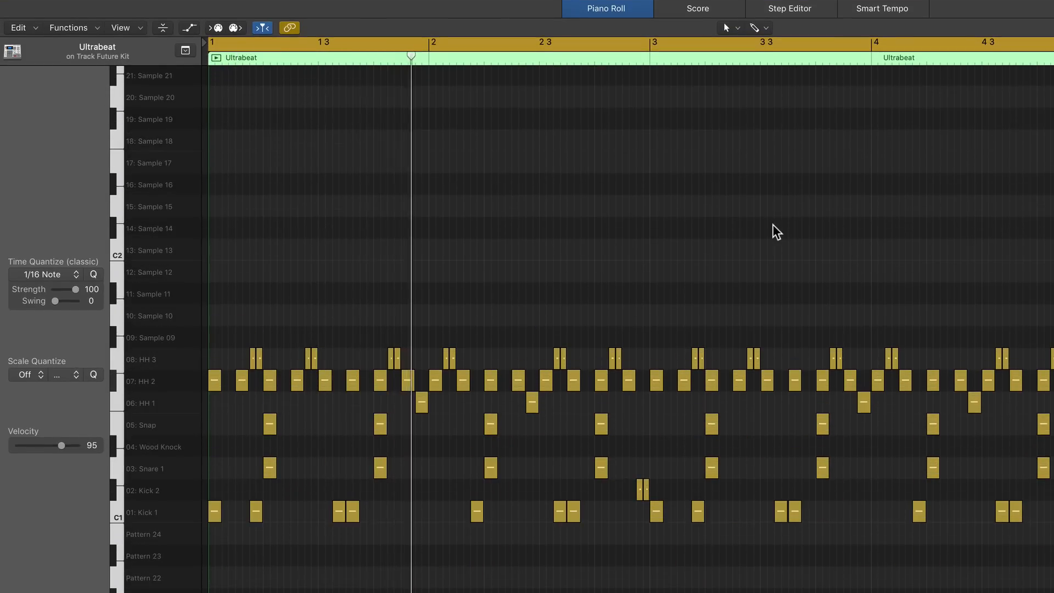
key("super+Right")
scroll(775, 232, "right", 10)
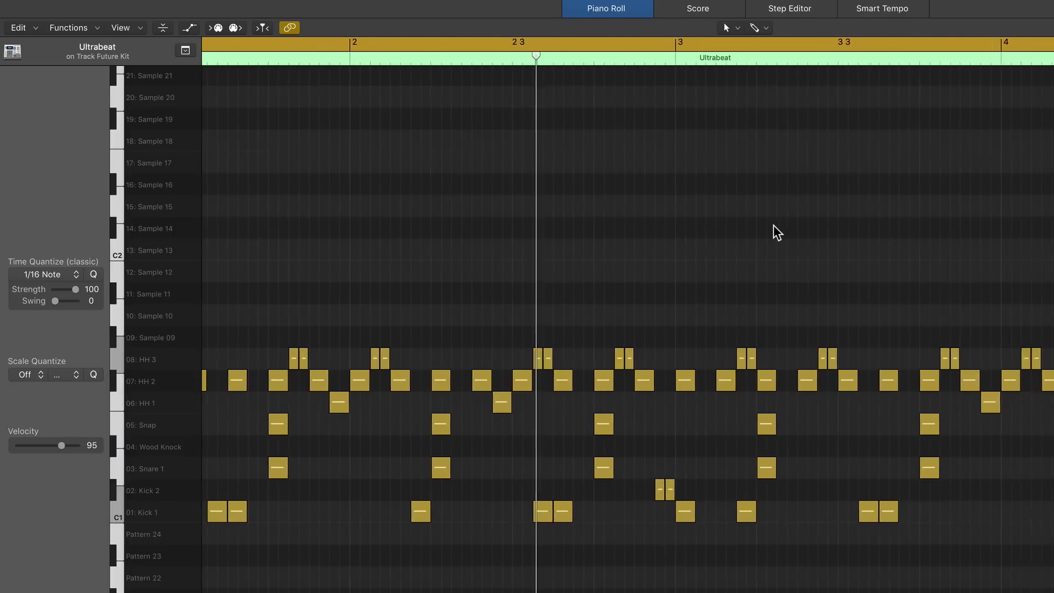
scroll(774, 232, "right", 3)
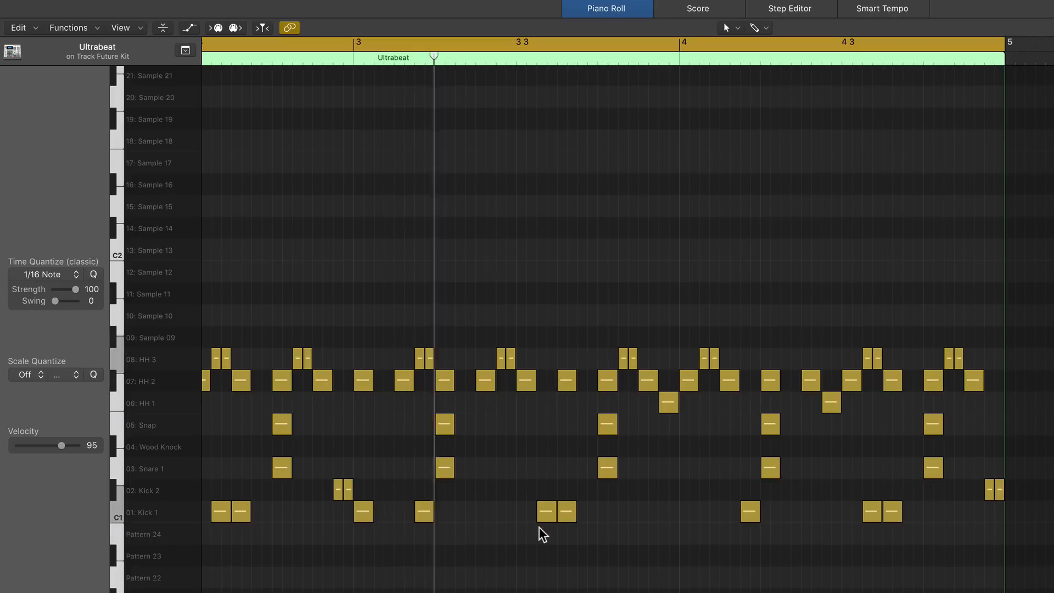
left_click(522, 489)
left_click(531, 489)
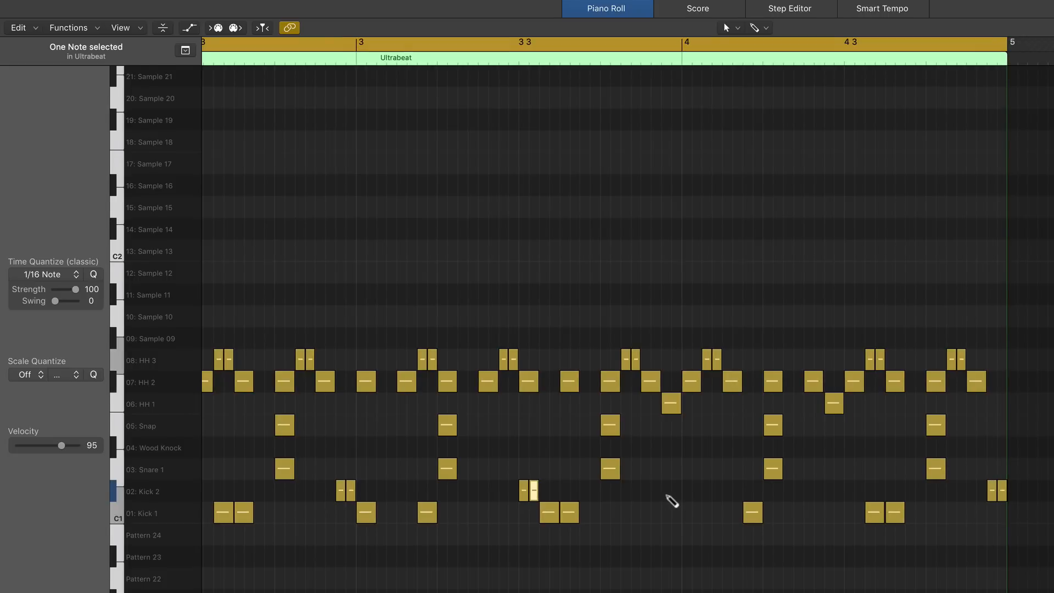
left_click(667, 490)
left_click(676, 490)
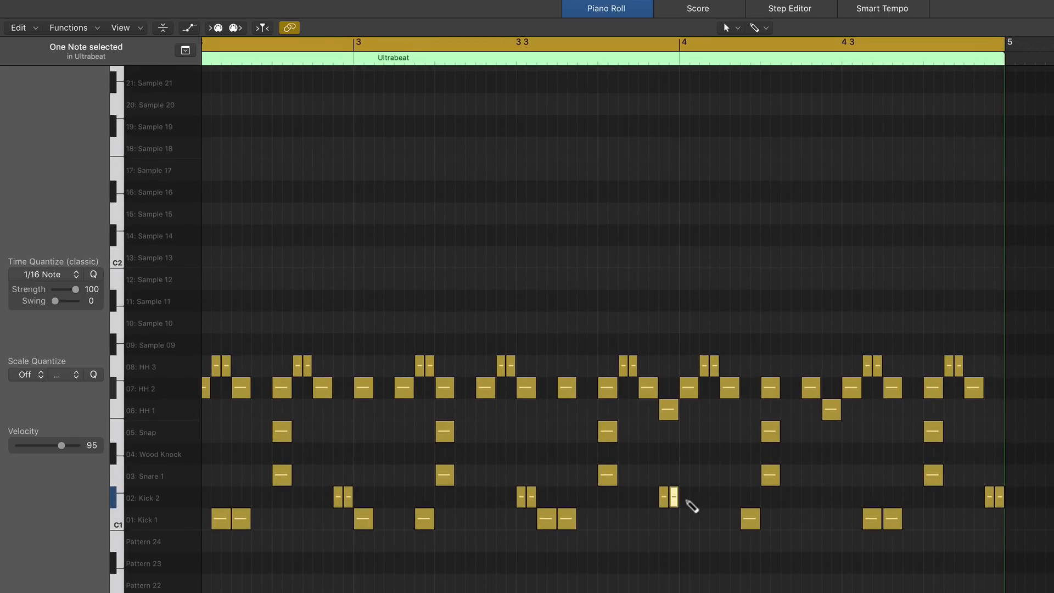
Add two consecutive Kick 1 notes at the start of bar 4 and lengthen both to 1/16
left_click(684, 519)
left_click(703, 518)
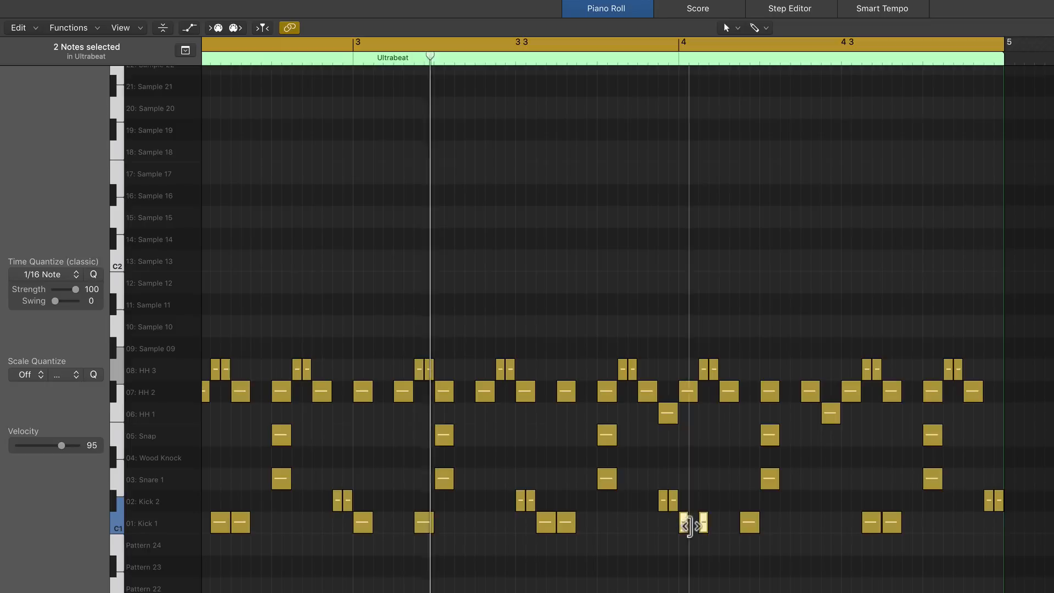
left_click_drag(687, 522, 697, 522)
left_click(695, 576)
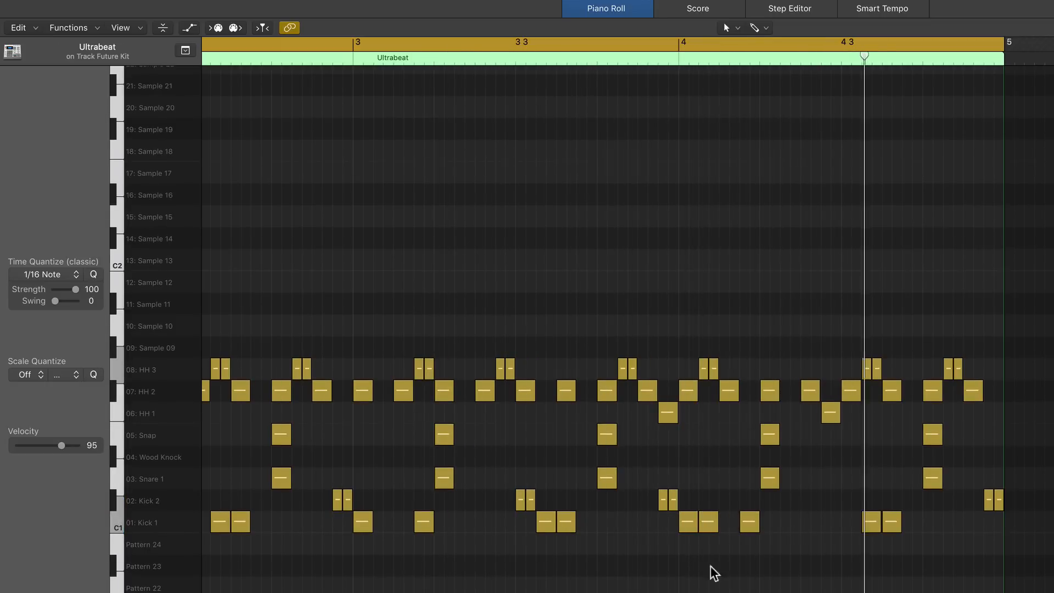
scroll(790, 555, "up", 1)
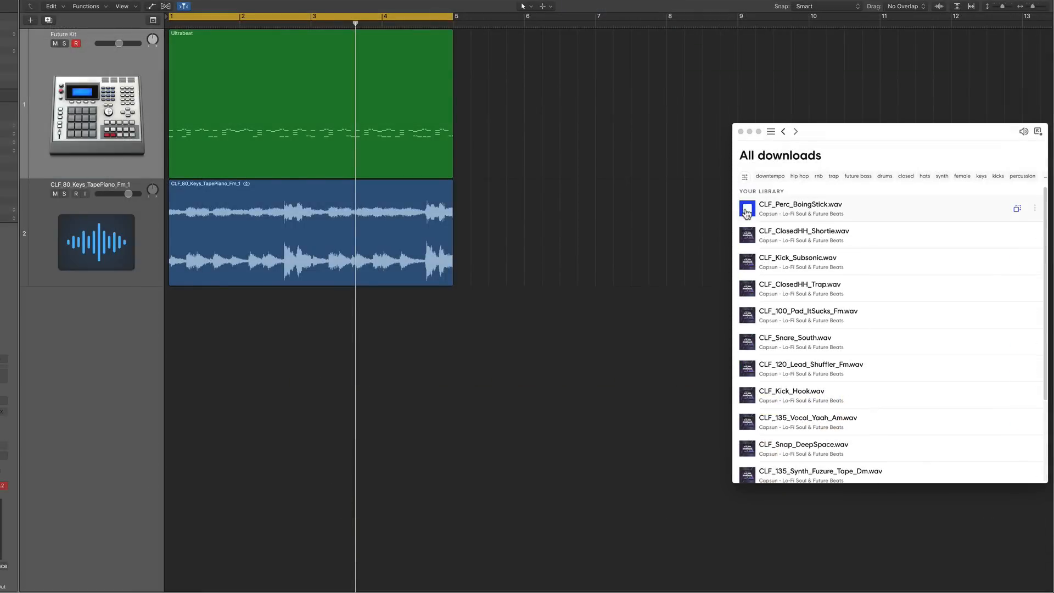
Place CLF_Perc_BoingStick.wav from Splice on a new audio track at bar 1 and enable Flex on that track
left_click_drag(808, 208, 299, 357)
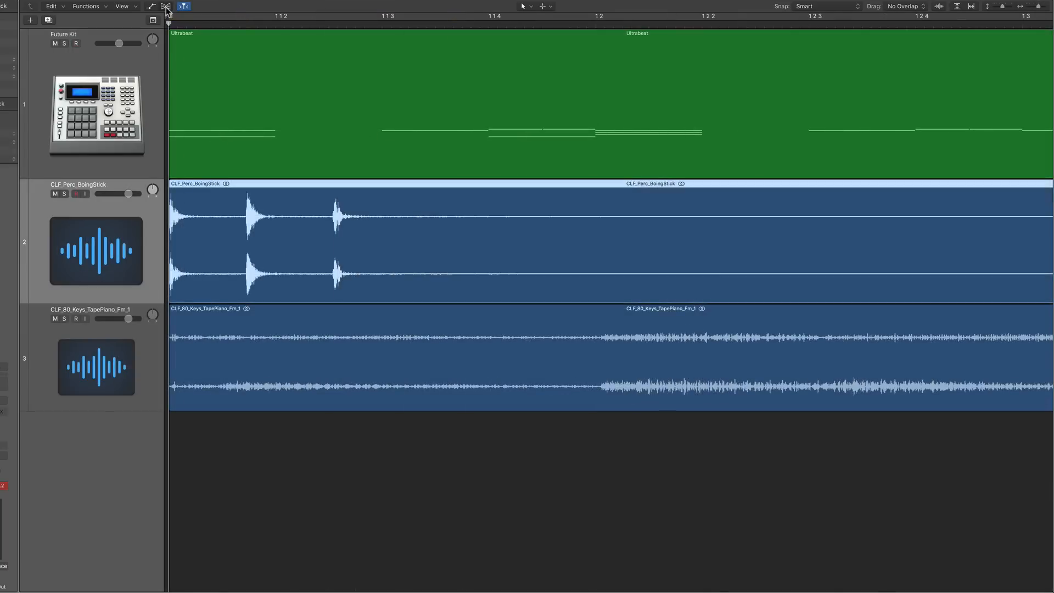
left_click(166, 7)
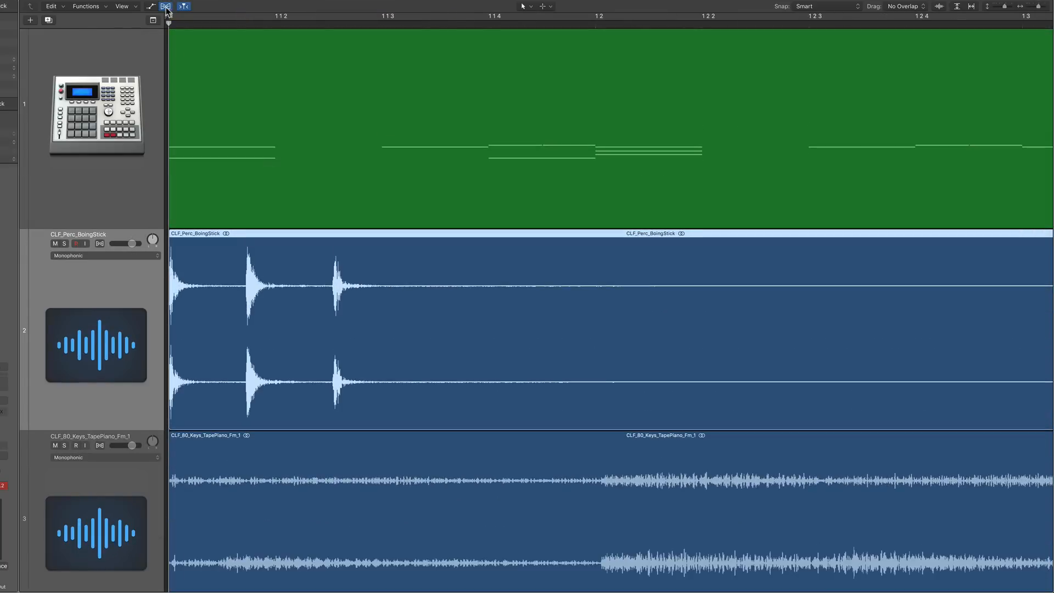
left_click(100, 244)
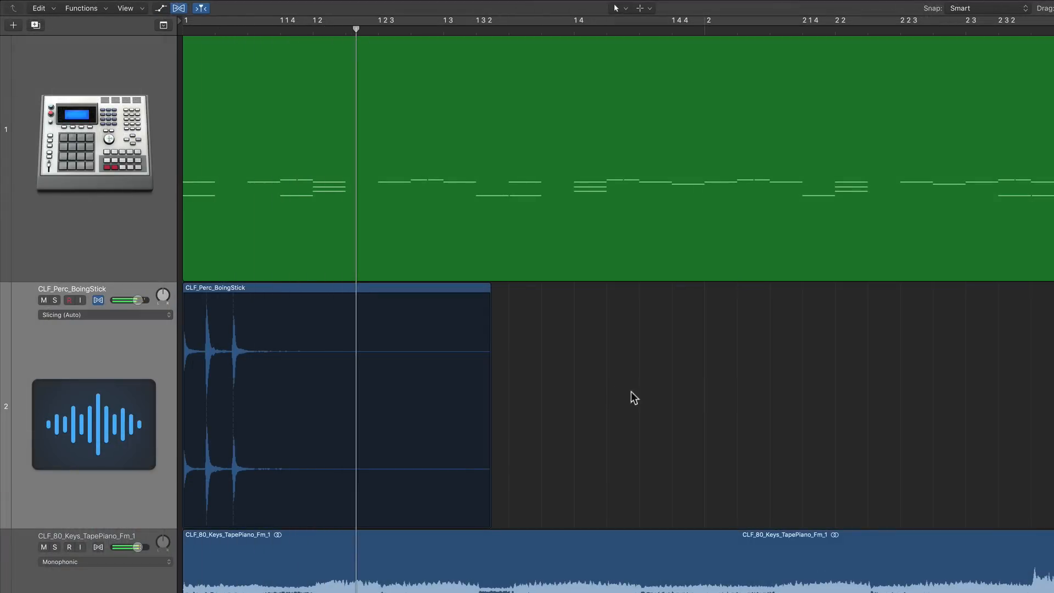
Set Snap to Division and move the third BoingStick hit onto the nearest grid division with a flex marker
left_click(988, 9)
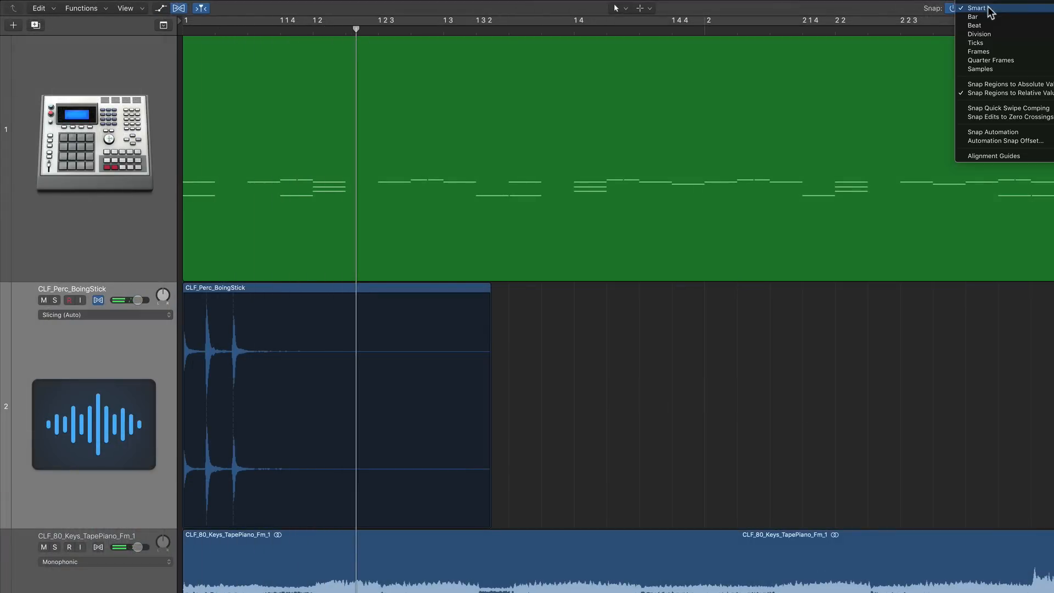
left_click(992, 35)
left_click_drag(231, 299, 246, 303)
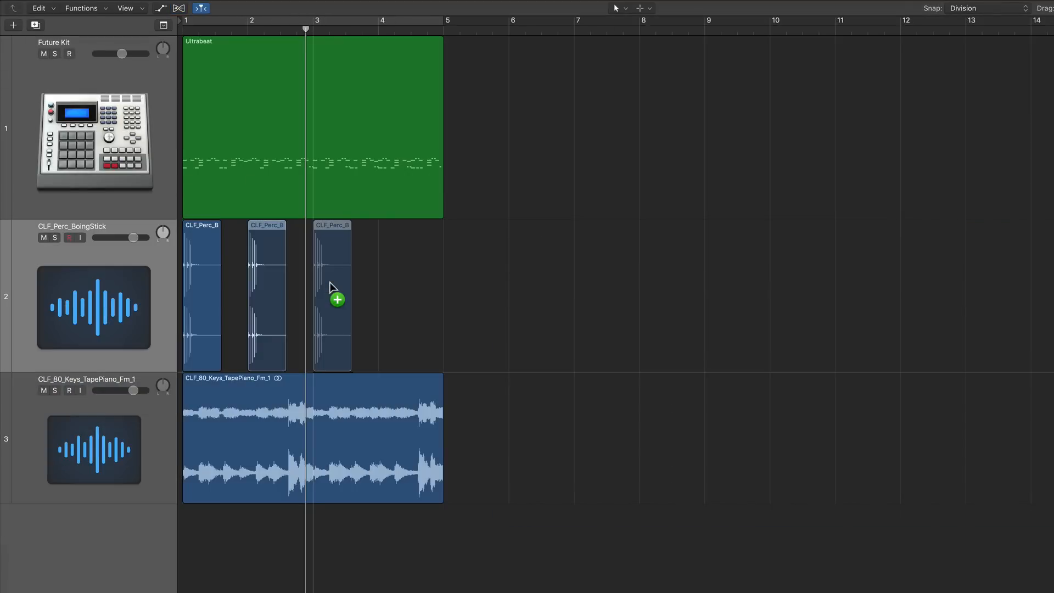
Copy the CLF_Perc_BoingStick region to the starts of bars 3 and 4, and play the arrangement from the beginning
left_click_drag(330, 286, 403, 295)
left_click_drag(396, 295, 400, 295)
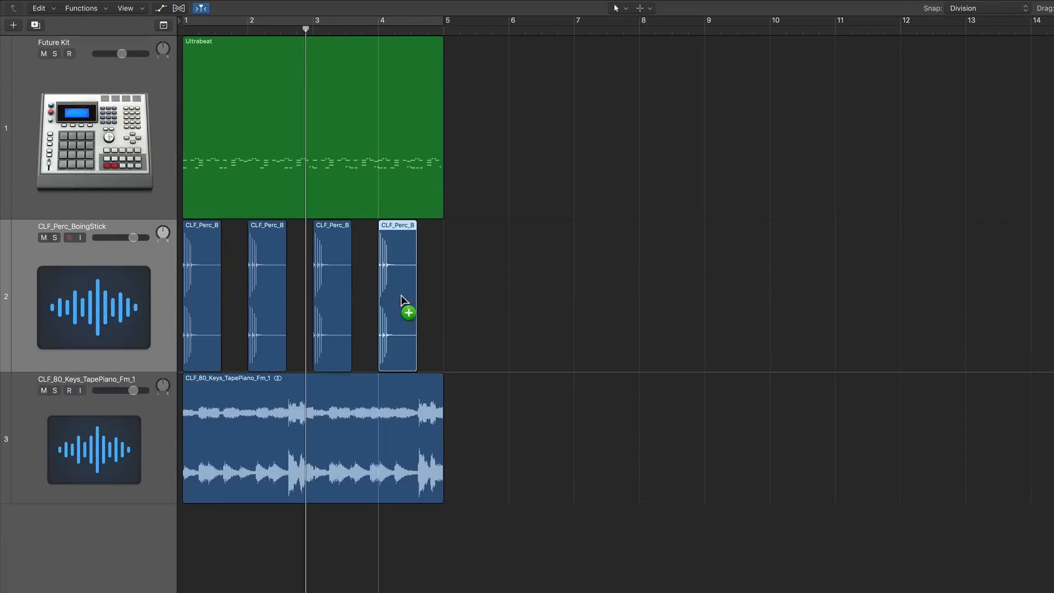
key("Return")
key("space")
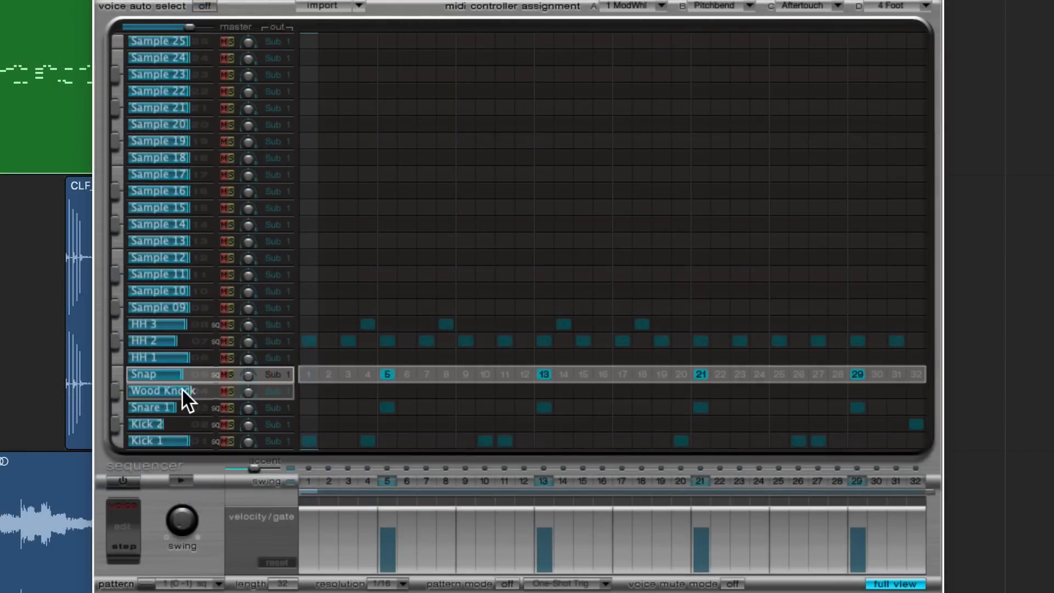
Assign the Kick 1 and Kick 2 outputs in Ultrabeat to Sub Group 1 (Main)
left_click(276, 441)
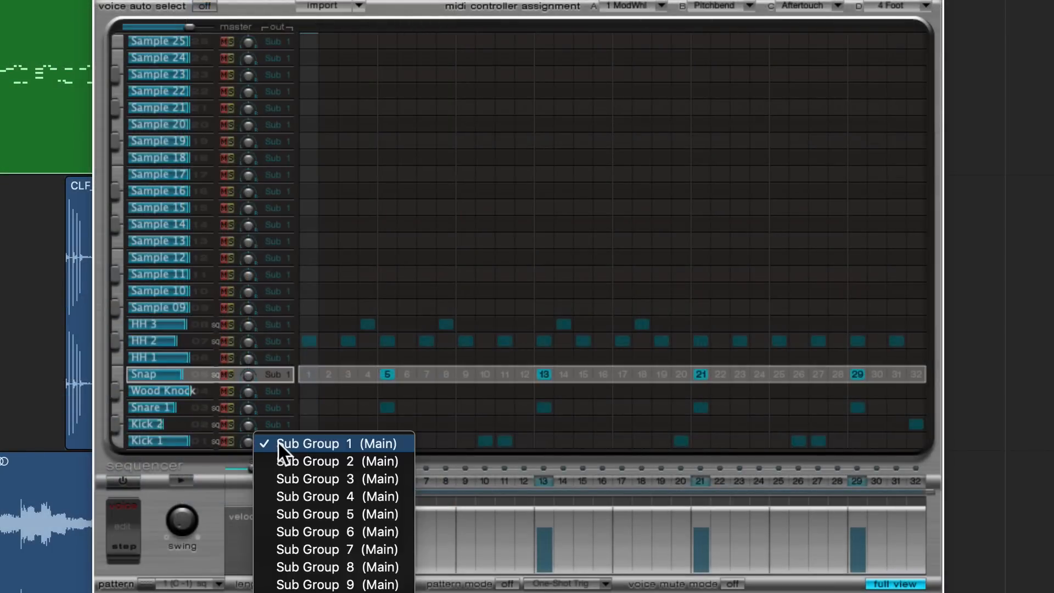
left_click(327, 442)
left_click(279, 424)
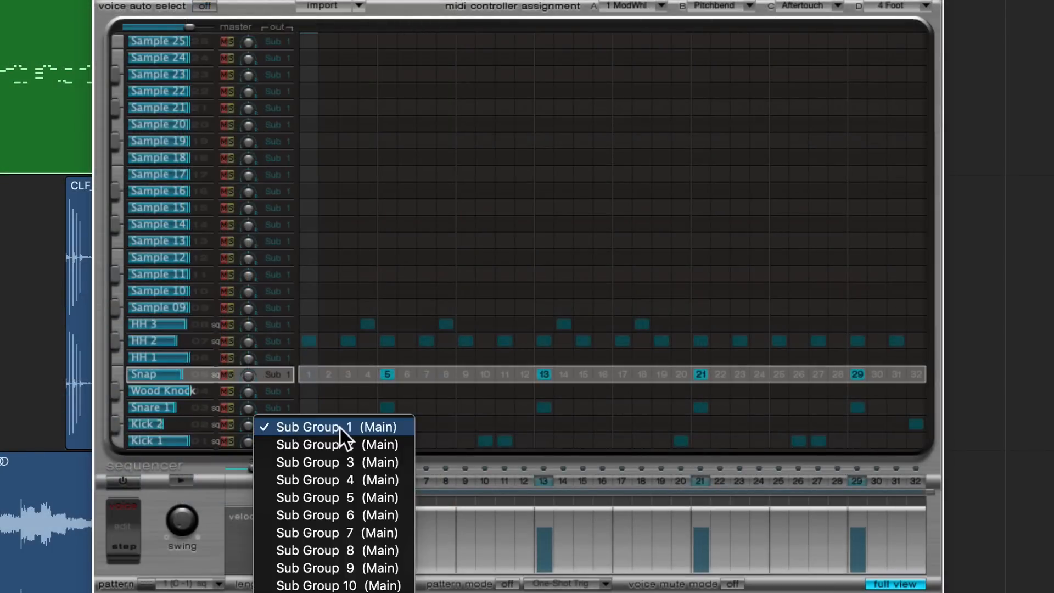
left_click(315, 428)
Assign the Snare 1, Wood Knock and Snap outputs to Sub Group 2 (Main)
left_click(281, 406)
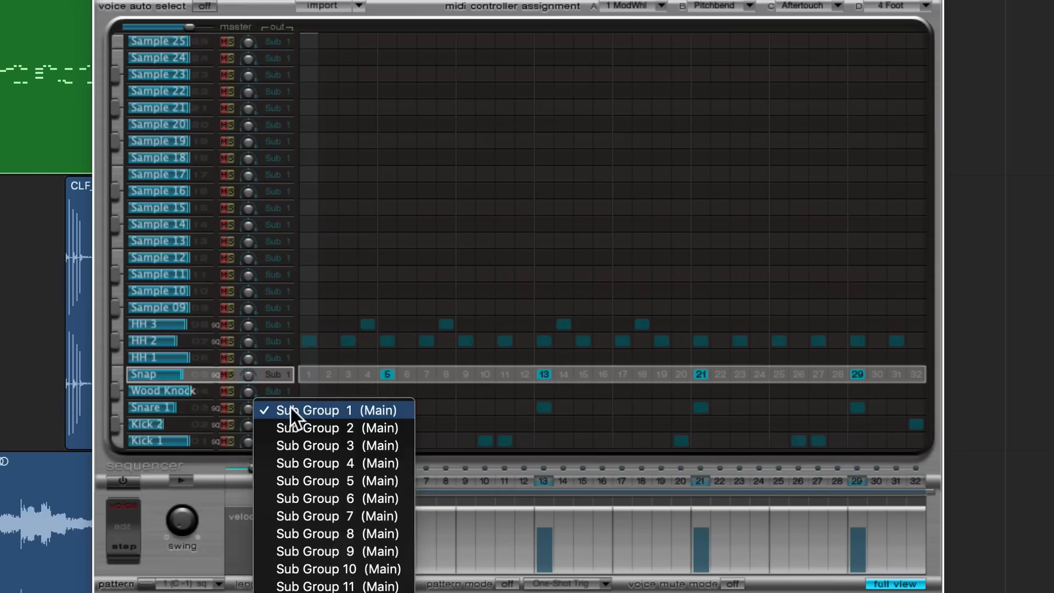
left_click(311, 423)
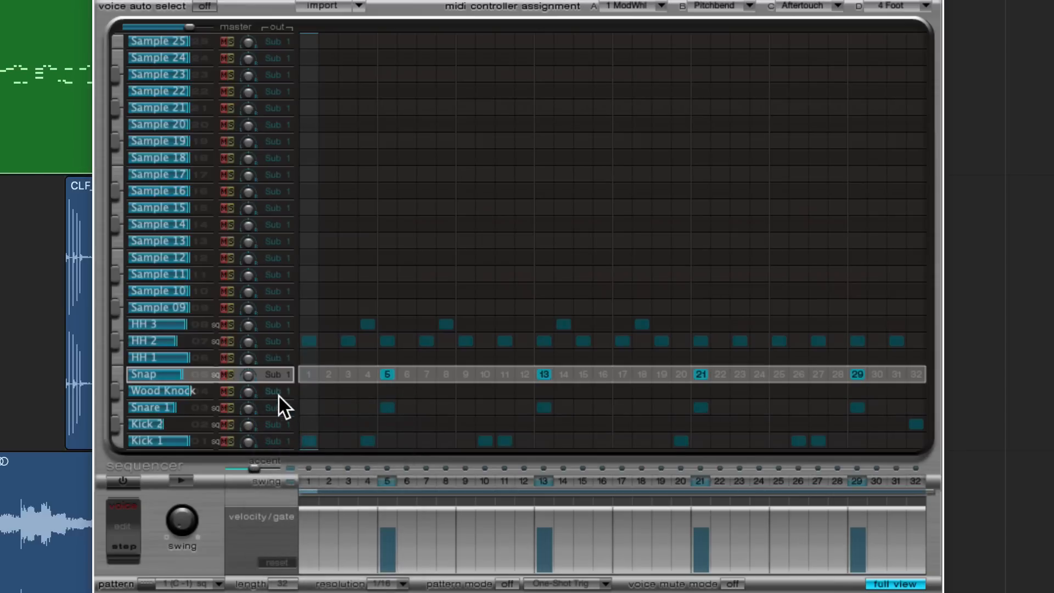
left_click(278, 392)
left_click(331, 409)
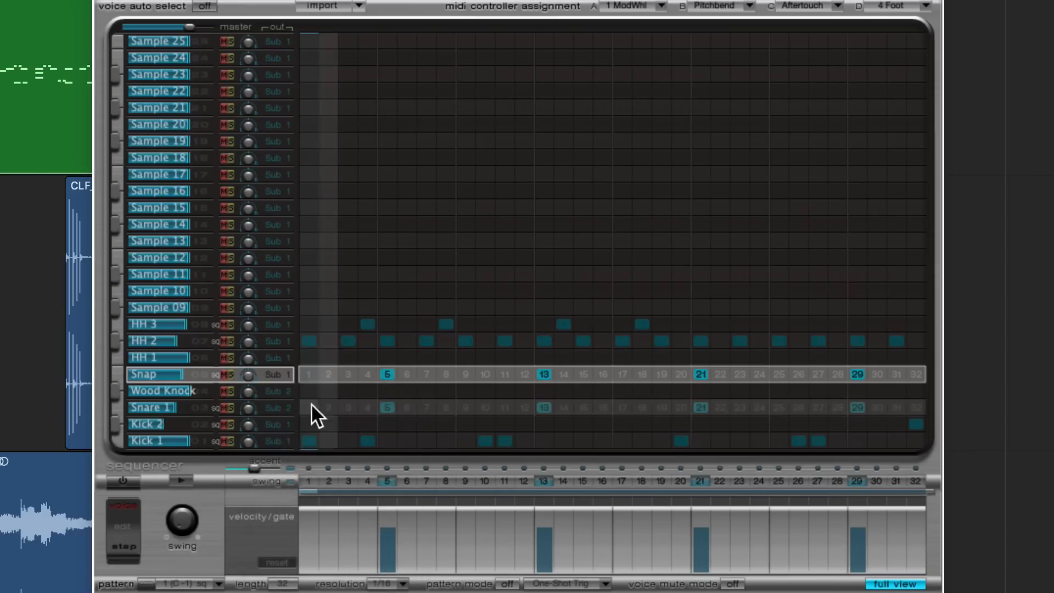
left_click(272, 373)
left_click(321, 390)
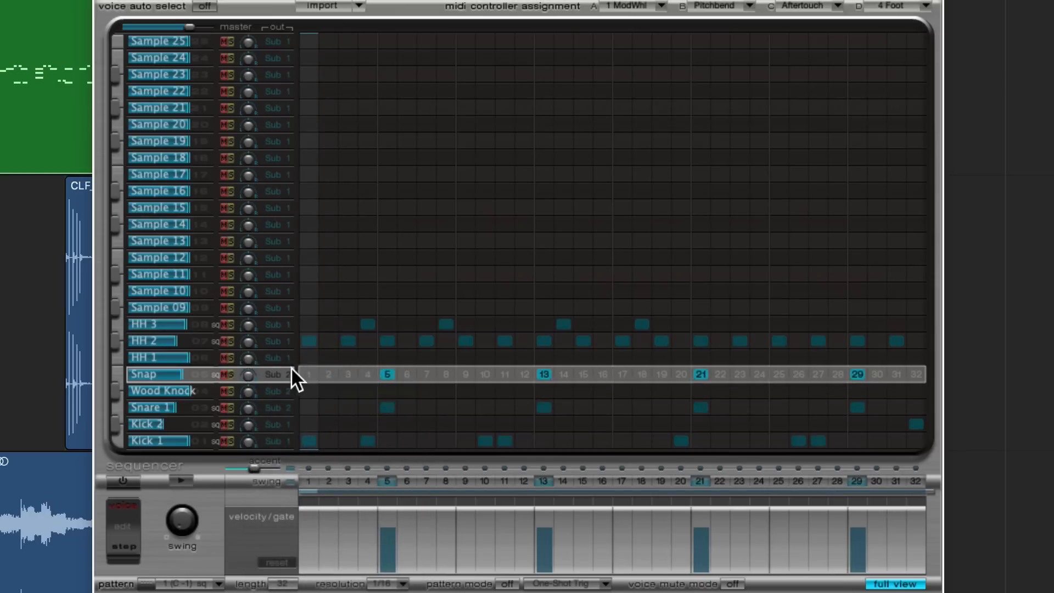
Assign the HH 1, HH 2 and HH 3 outputs to Sub Group 3 (Main)
left_click(279, 358)
left_click(331, 394)
left_click(276, 341)
left_click(315, 376)
left_click(277, 324)
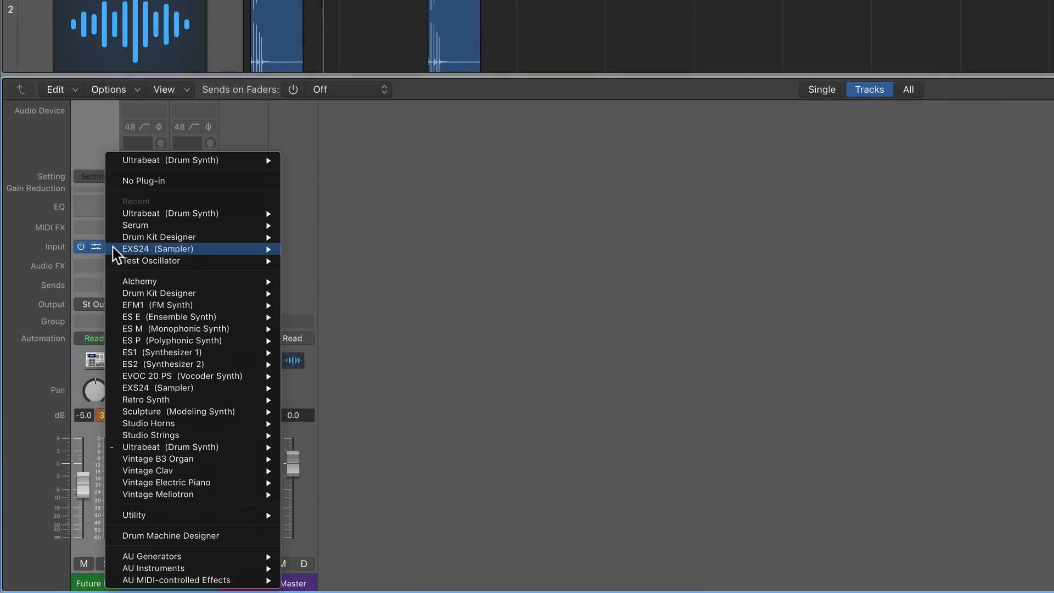
Switch the Future Kit channel's Ultrabeat to its Multi-Output version and add three aux channels for it in the Mixer
mouse_move(114, 250)
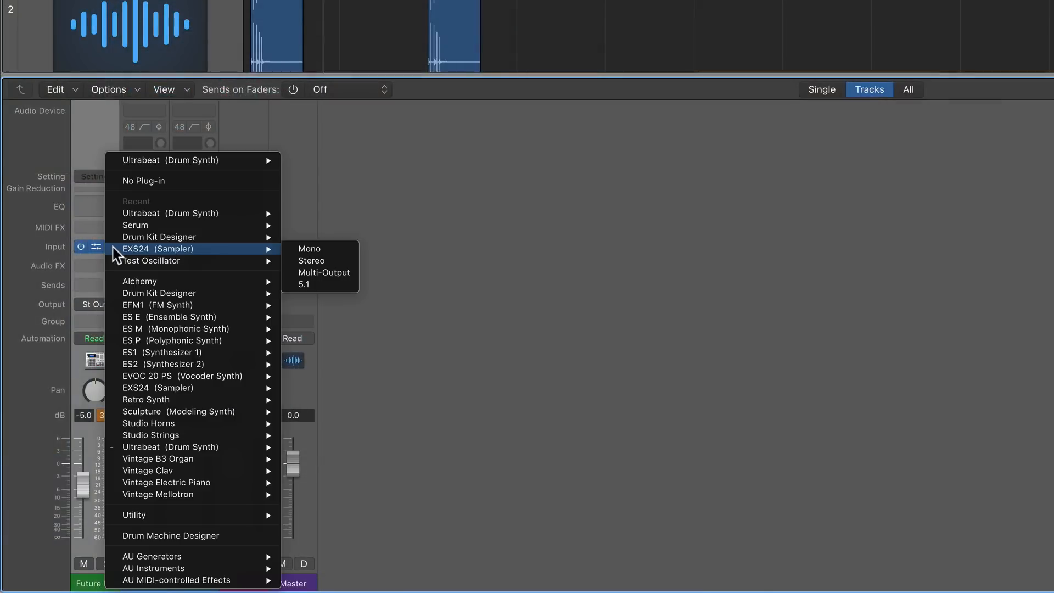
left_click(330, 227)
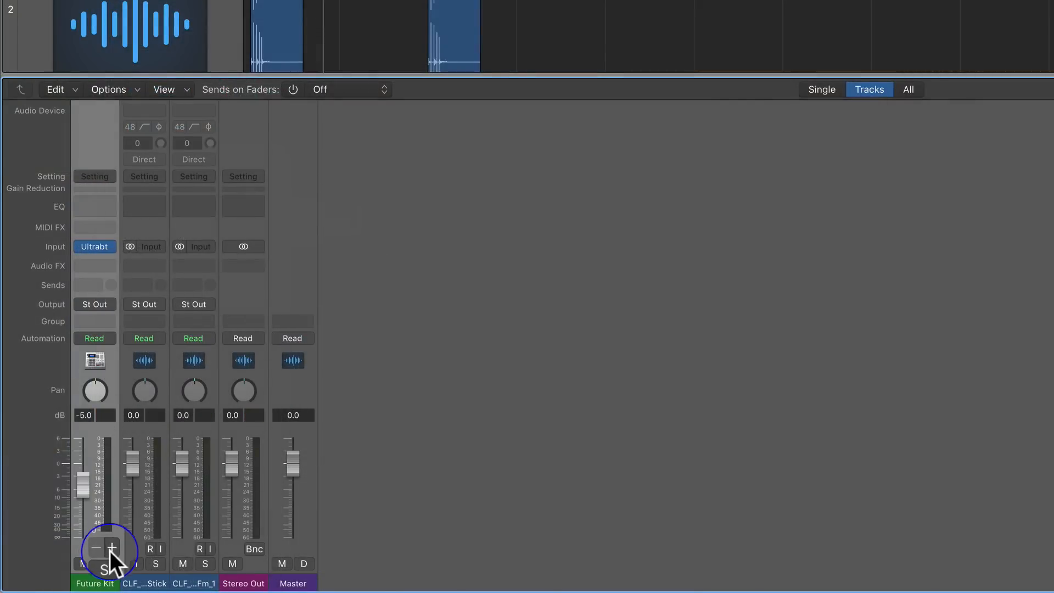
left_click(112, 548)
left_click(112, 547)
left_click(111, 547)
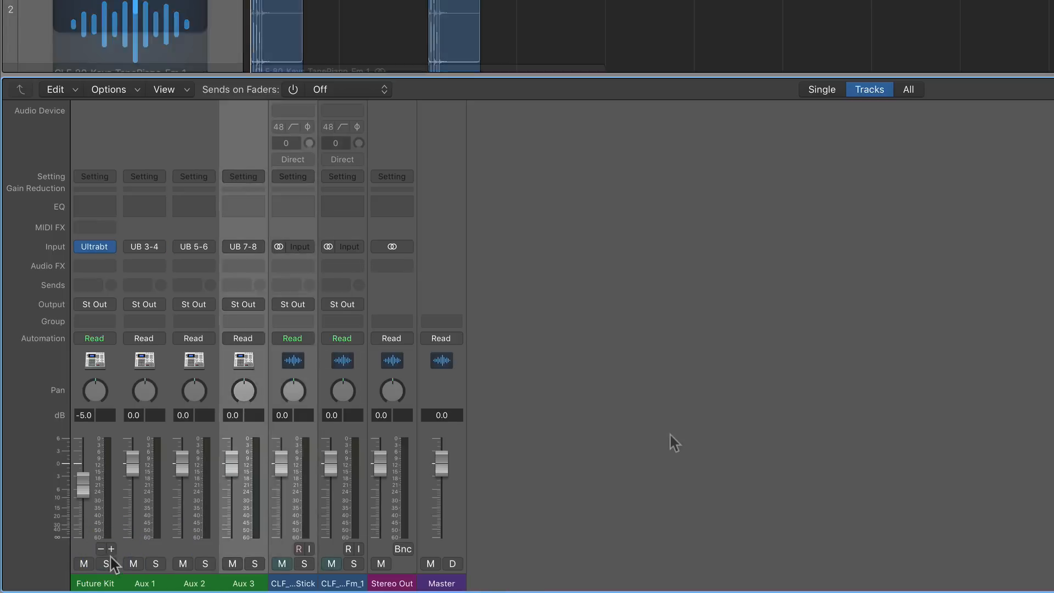
Delete the unused Aux 3 channel and rename Aux 1 as Snare and Aux 2 as Hats
key("space")
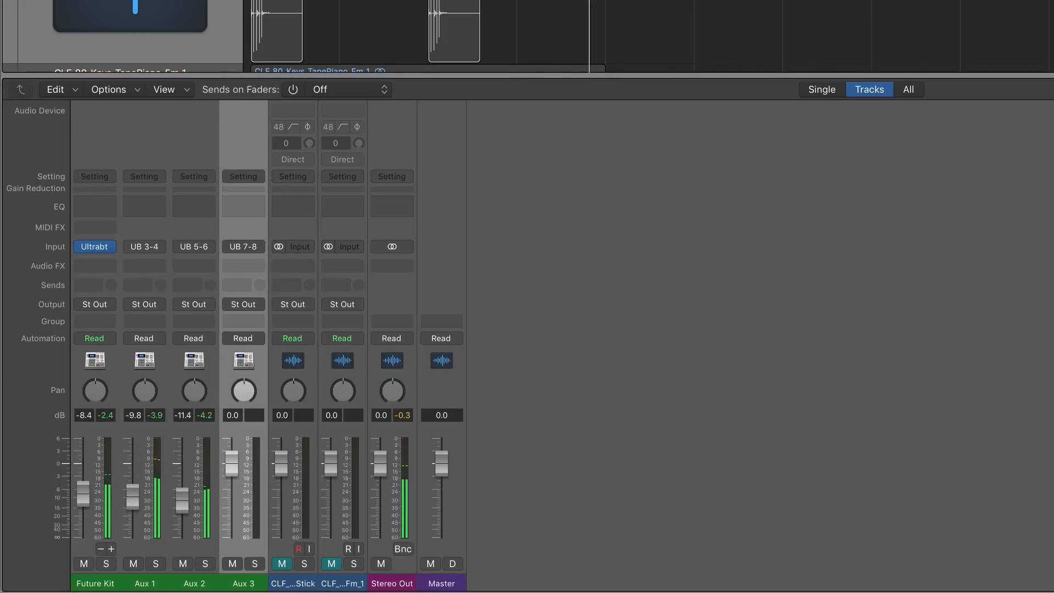
key("Delete")
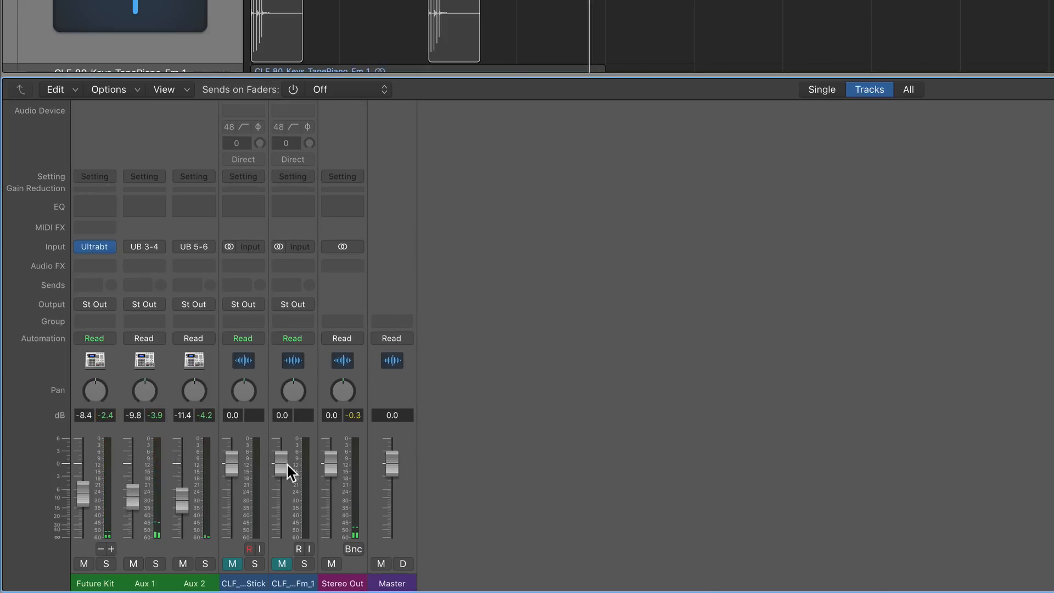
double_click(141, 585)
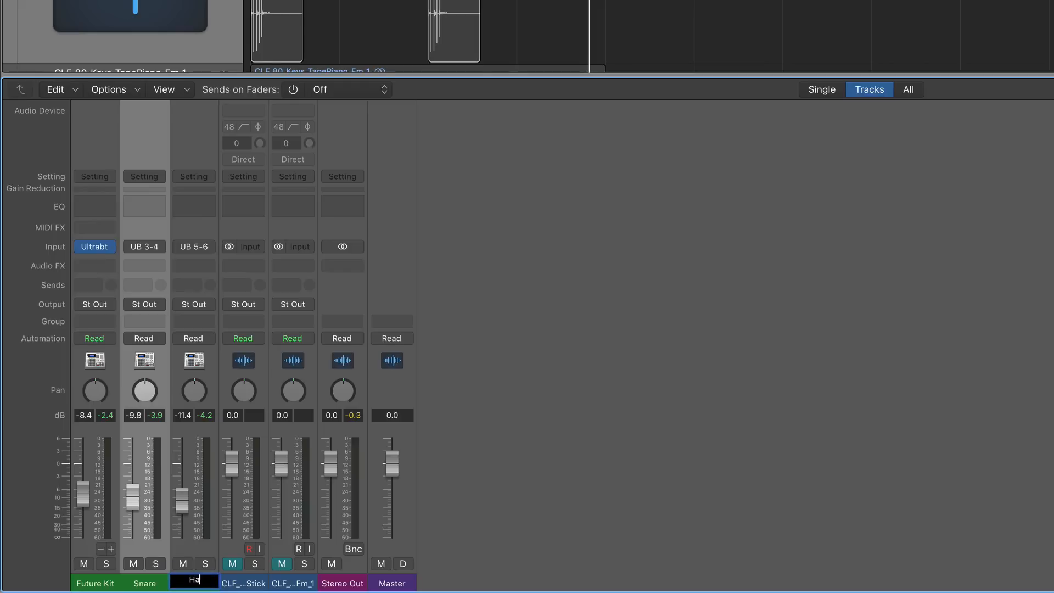
Send the Snare, Hats and CLF_Perc_BoingStick channels to Bus 1
left_click(242, 285)
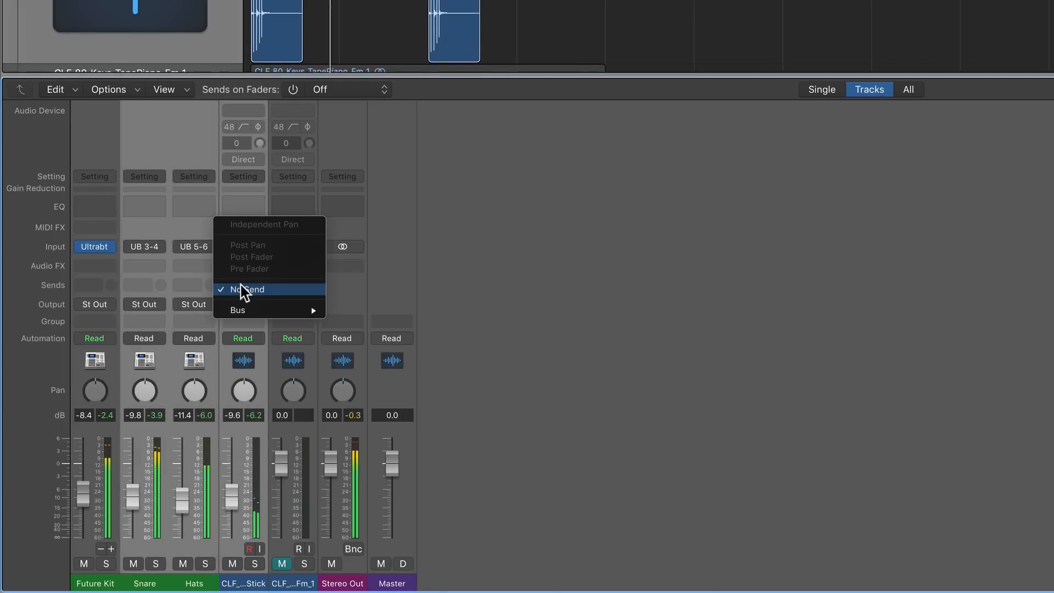
mouse_move(277, 310)
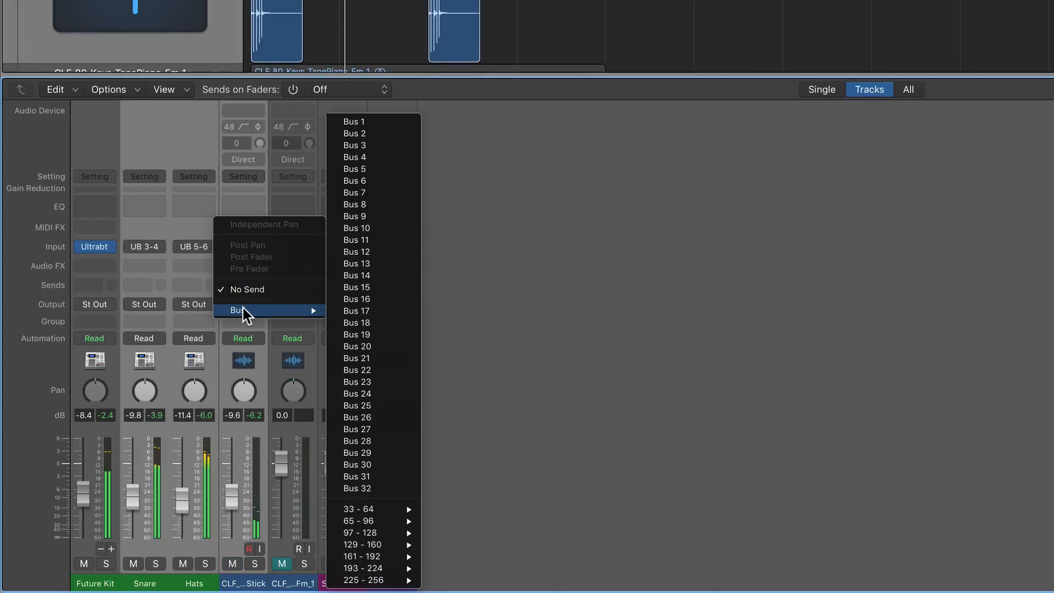
left_click(361, 118)
Insert the Space Designer reverb on the Drum Verb aux channel fed by Bus 1
left_click(342, 258)
mouse_move(380, 492)
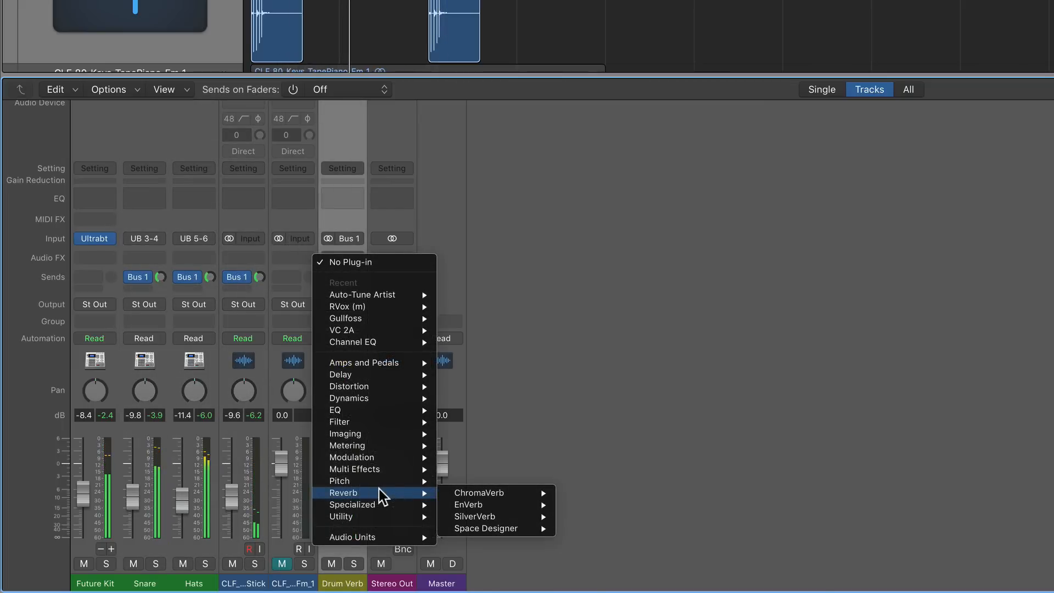
mouse_move(510, 529)
left_click(574, 526)
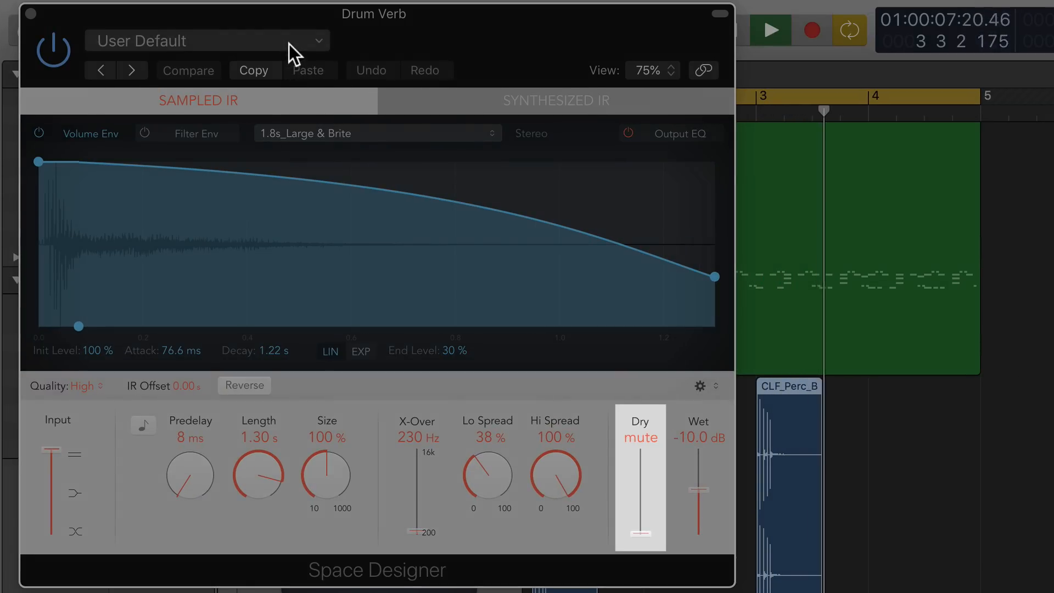
Load the Big Drum Verb preset in Space Designer and lower the Drum Verb channel's level to -8.6 dB
left_click(290, 44)
mouse_move(235, 424)
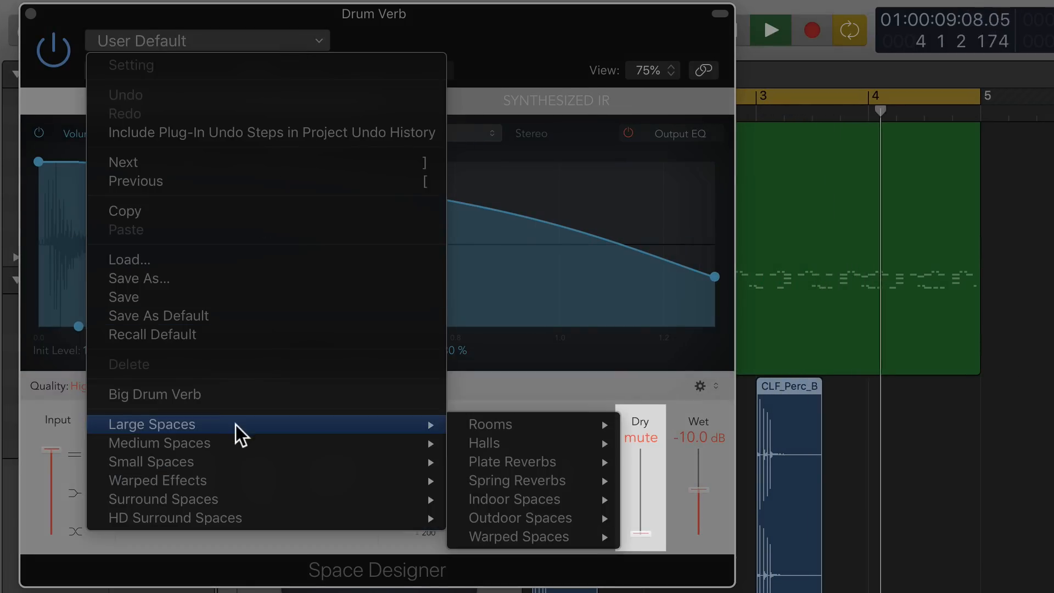
left_click(229, 393)
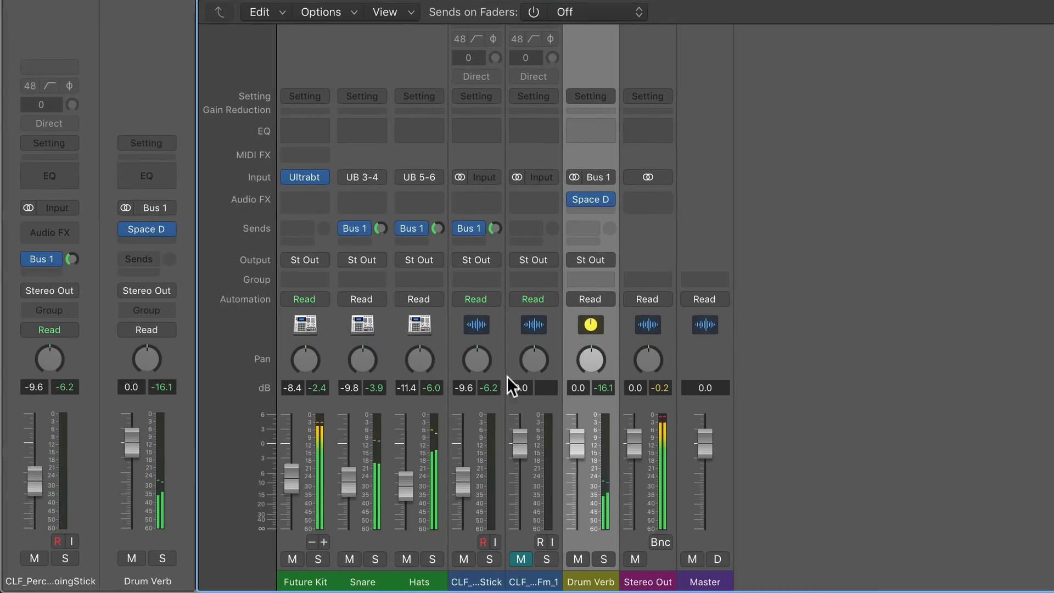
left_click_drag(576, 442, 576, 480)
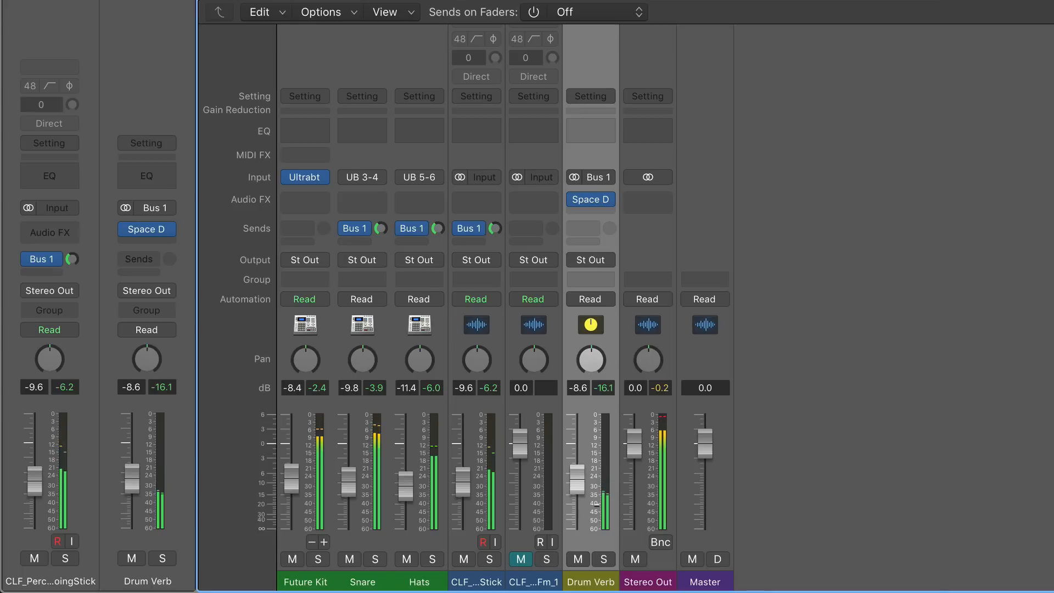
left_click(864, 406)
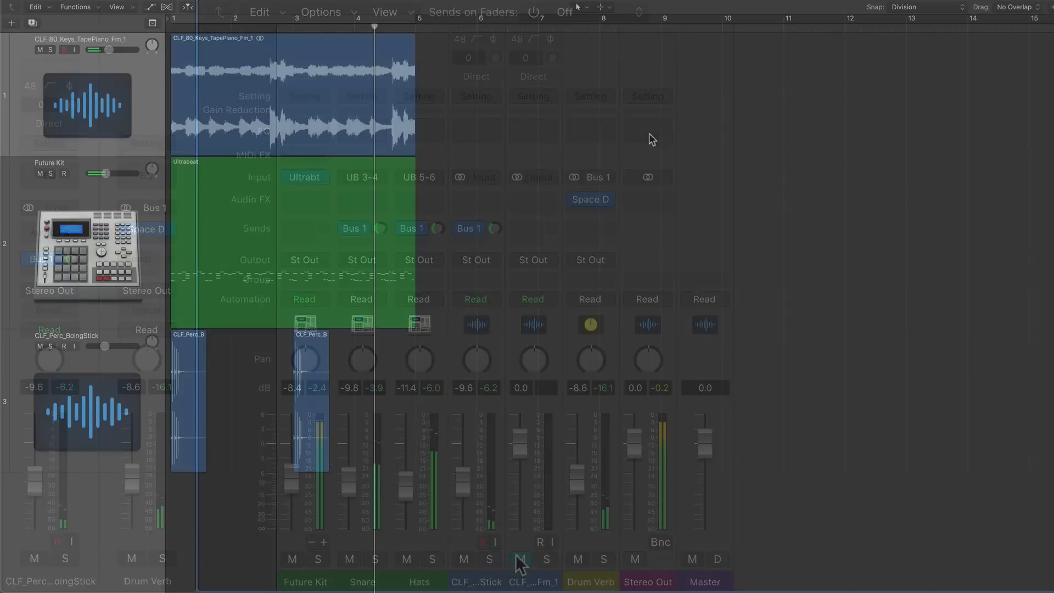
Select the regions on all three tracks and repeat them three times, filling the arrangement up to bar 17
left_click_drag(745, 95, 183, 384)
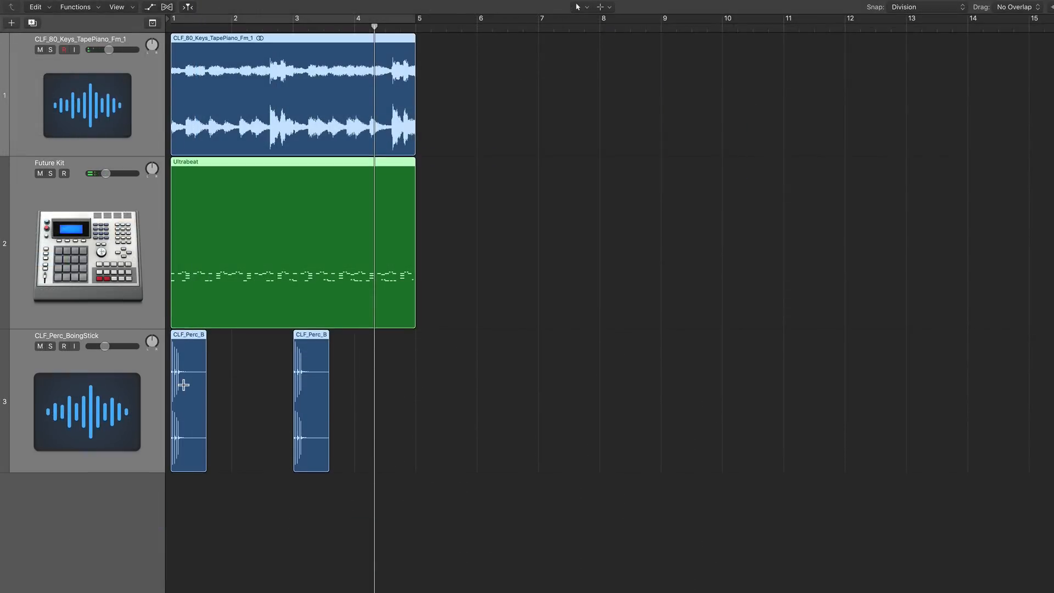
key("super+r")
key("super+r")
key("super+r")
key("super+Left")
key("super+Left")
key("super+Left")
key("super+Left")
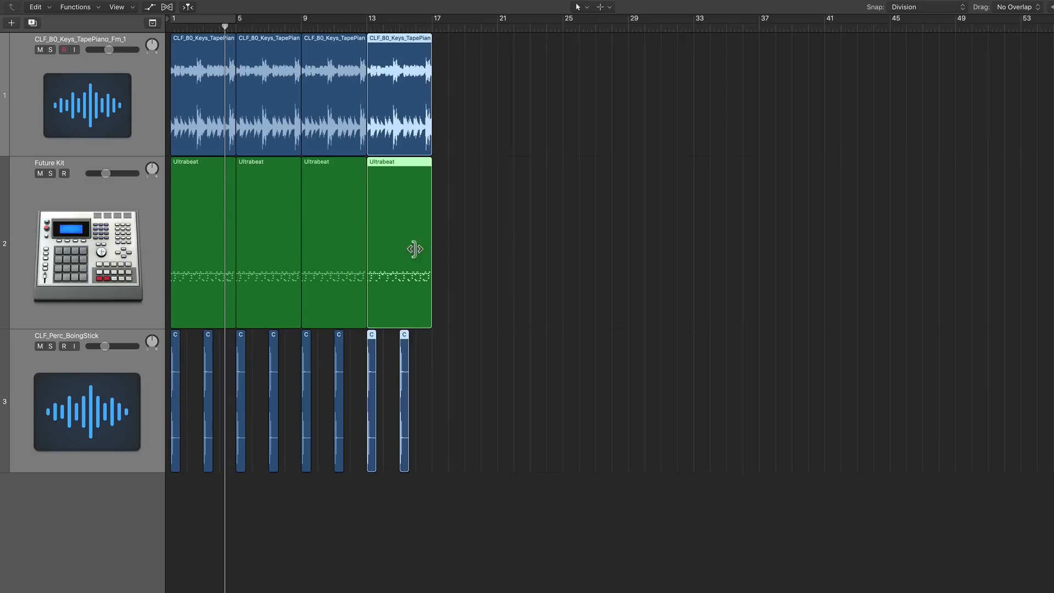
Select the whole 16-bar arrangement and repeat it once, extending it to bar 33
left_click(502, 231)
left_click_drag(588, 87, 148, 381)
key("super+r")
left_click(384, 527)
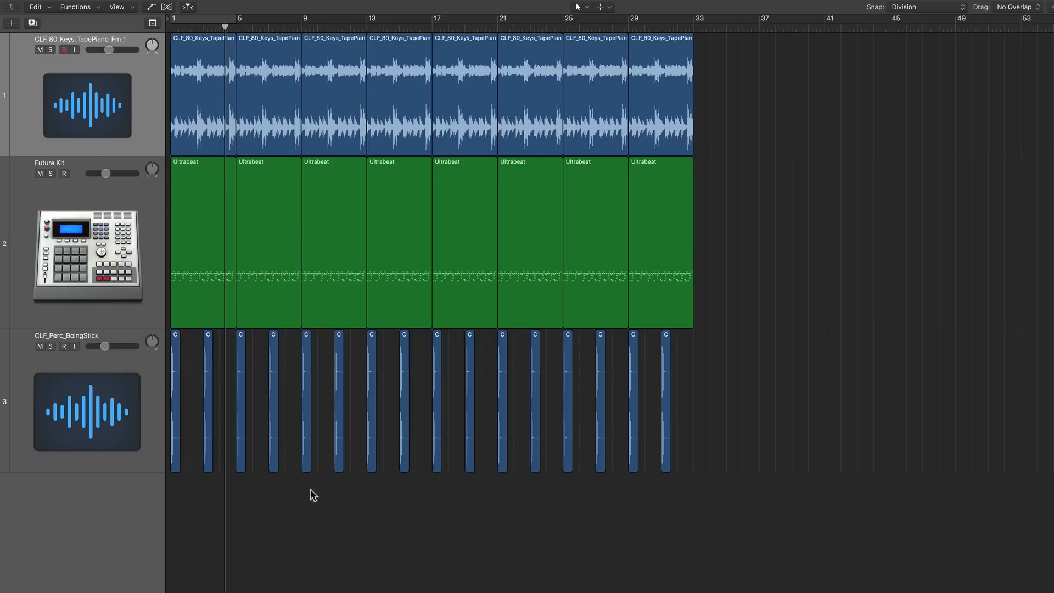
Mute the Future Kit and BoingStick regions in the first eight bars
left_click_drag(290, 491, 156, 293)
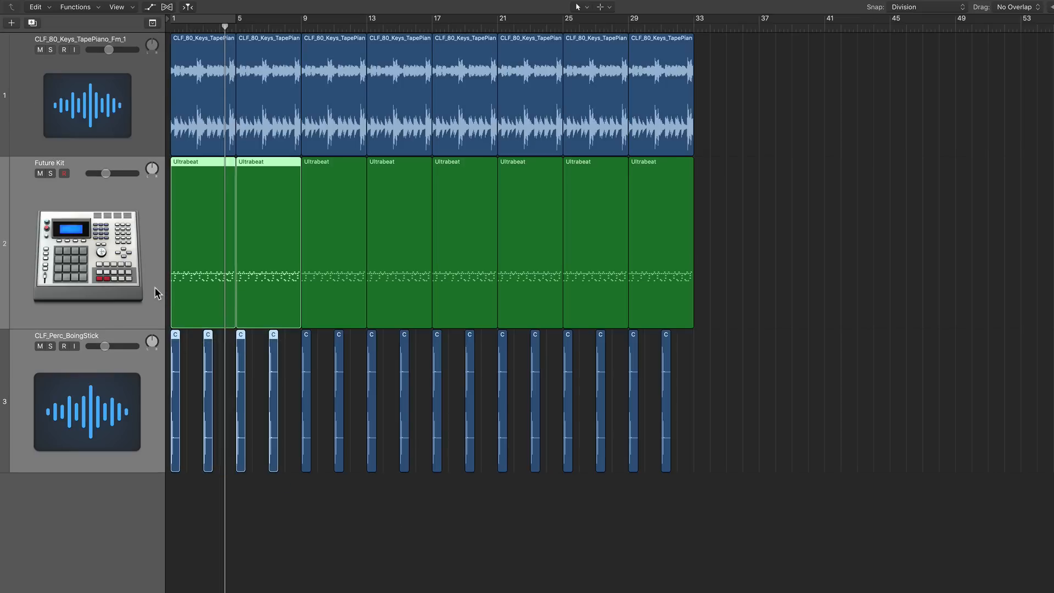
key("ctrl+m")
left_click(909, 207)
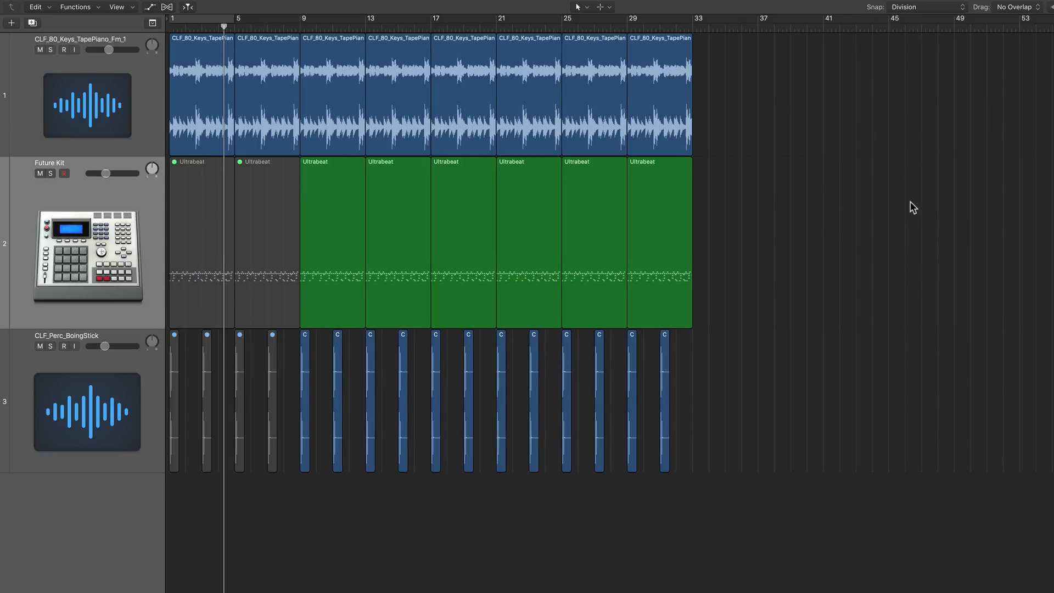
Play from the start, add a short fade-in to the first piano region and change it to a speed-up fade
key("Return")
key("space")
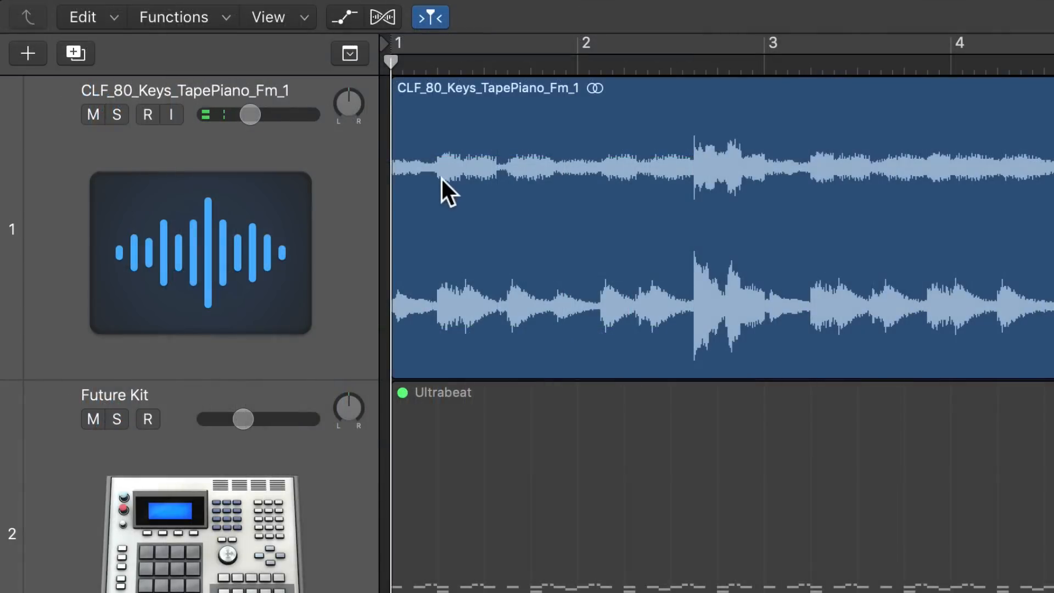
mouse_move(438, 180)
left_mouse_down()
mouse_move(409, 183)
mouse_move(387, 201)
left_mouse_up()
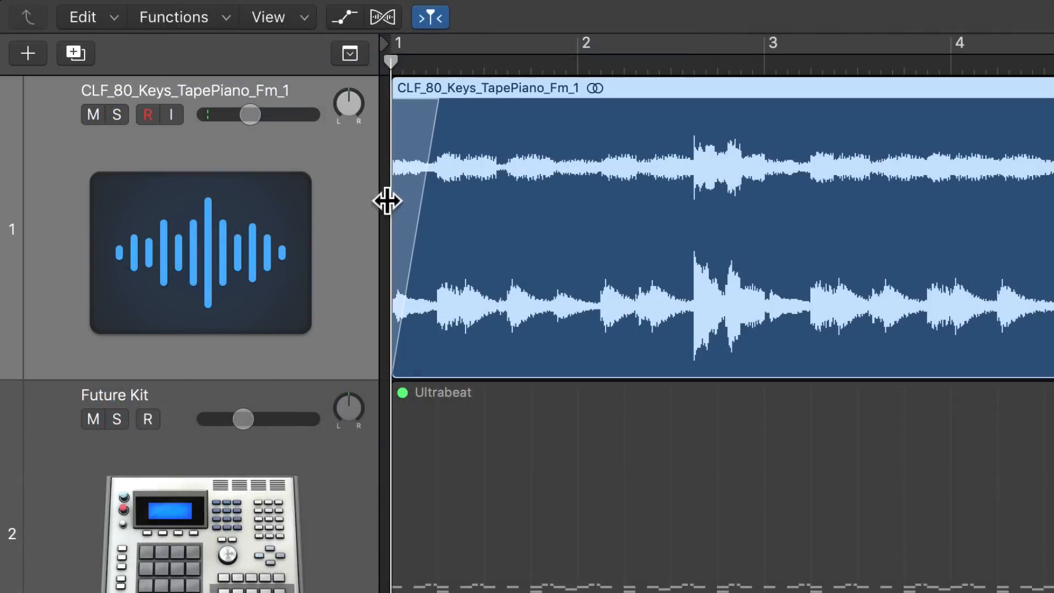
right_click(417, 158)
left_click(549, 185)
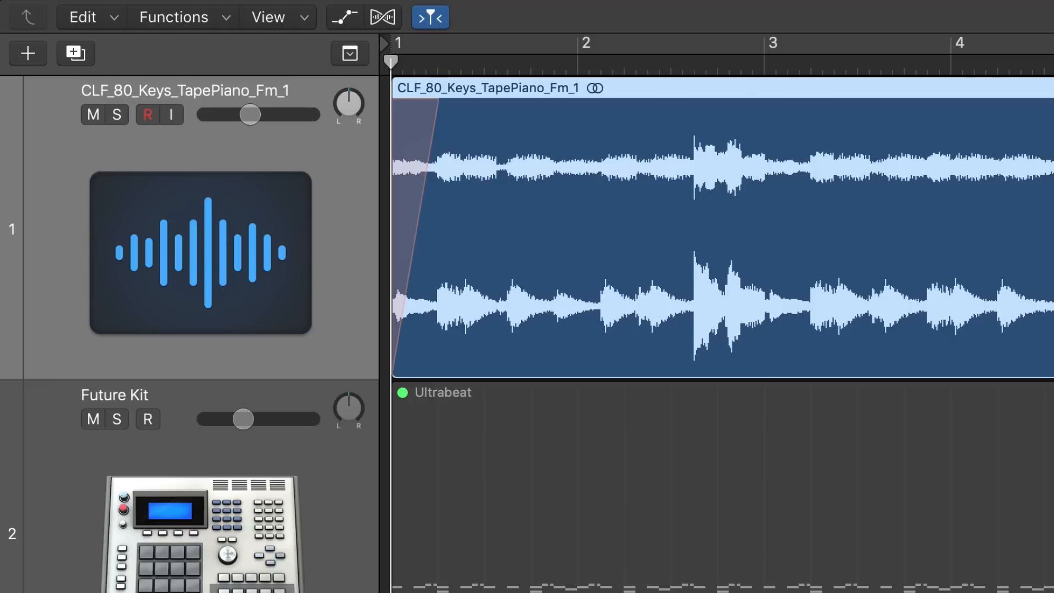
key("space")
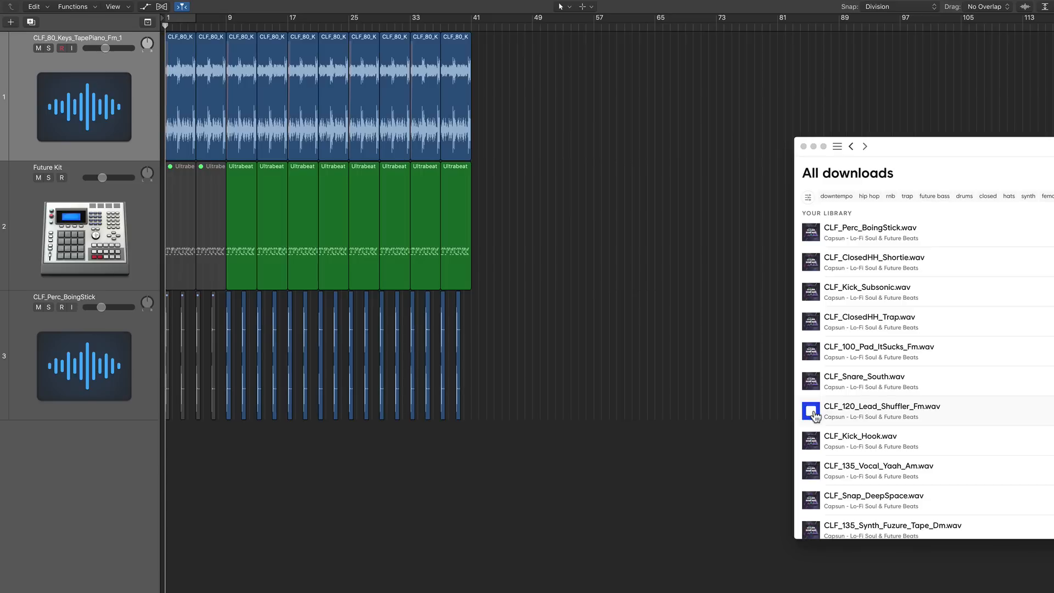
Import CLF_120_Lead_Shuffler_Fm.wav from the Splice library onto a new track at bar 9
left_click_drag(881, 416, 228, 456)
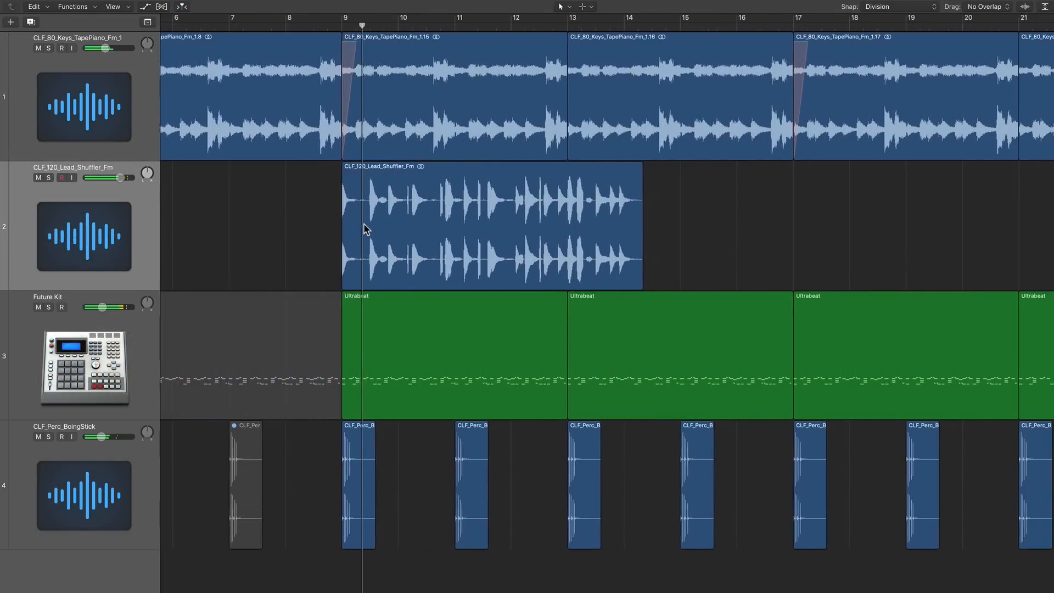
scroll(364, 229, "right", 3)
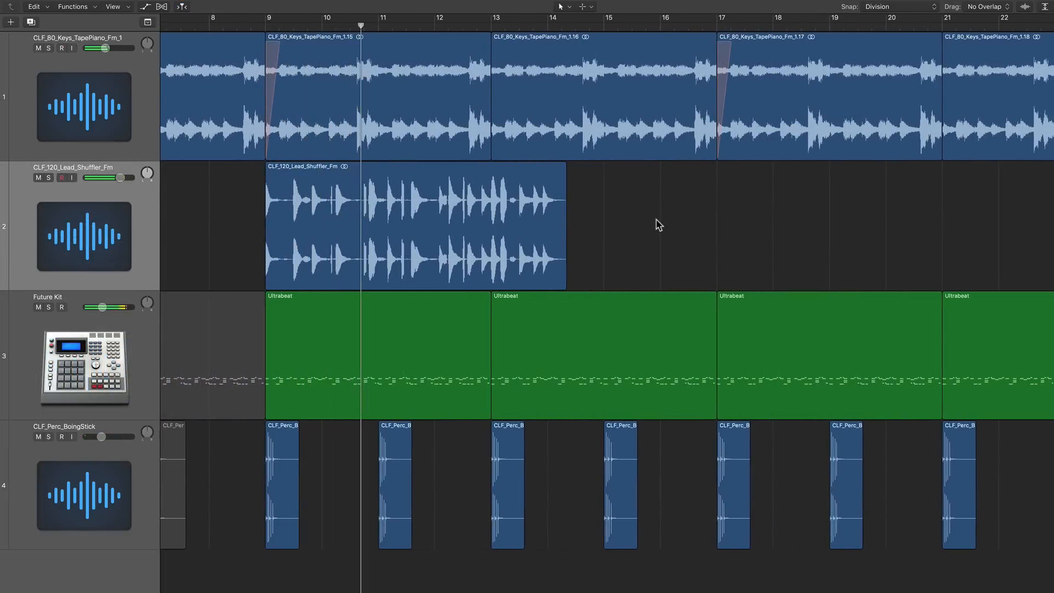
scroll(659, 225, "left", 1)
Show the Flex controls and set the Lead Shuffler track's Flex mode to Polyphonic
left_click(495, 210)
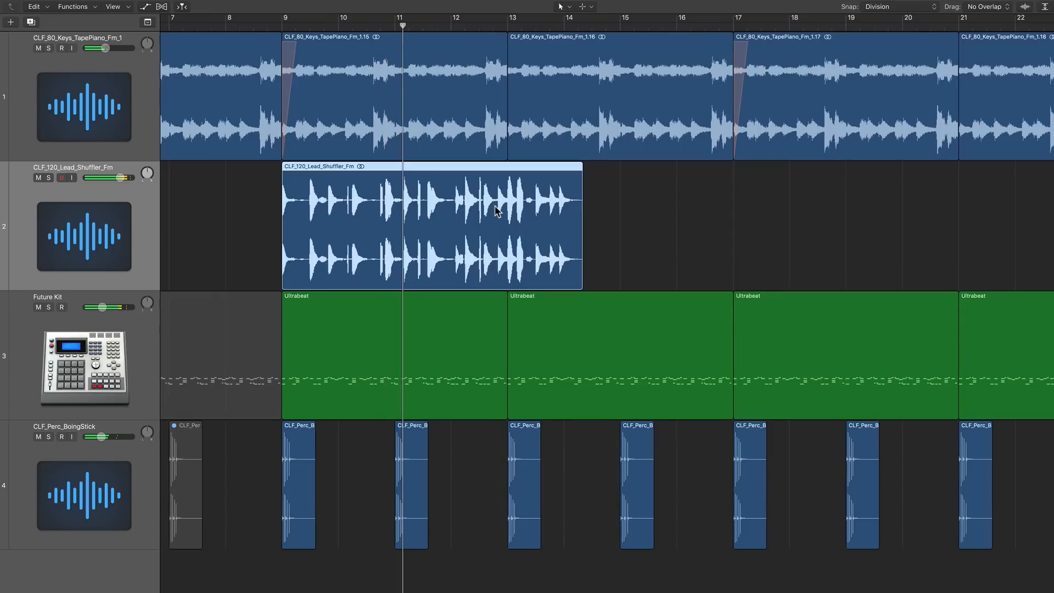
key("super+f")
left_click(99, 191)
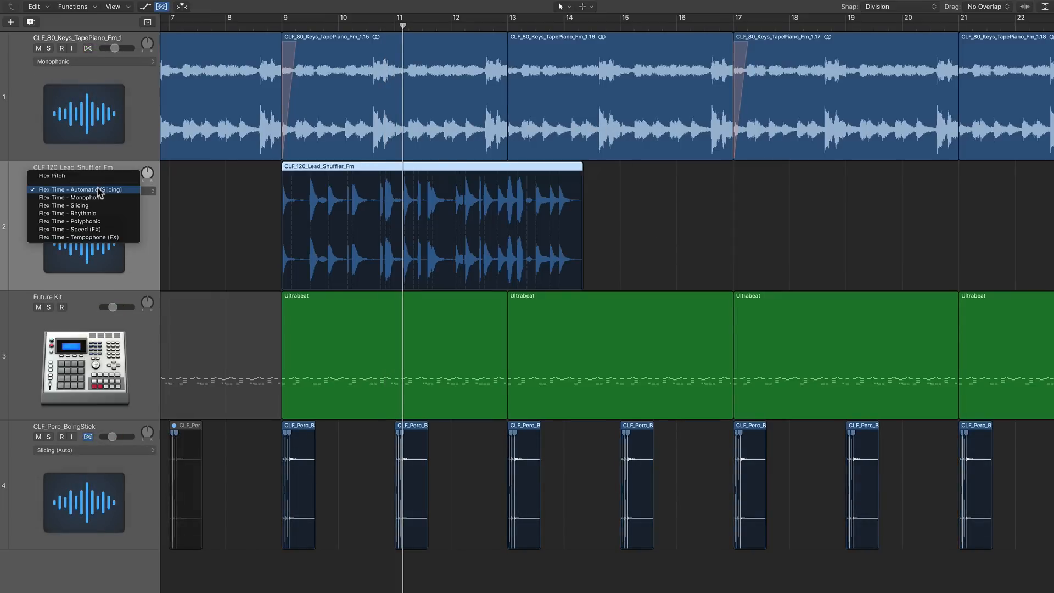
left_click(131, 221)
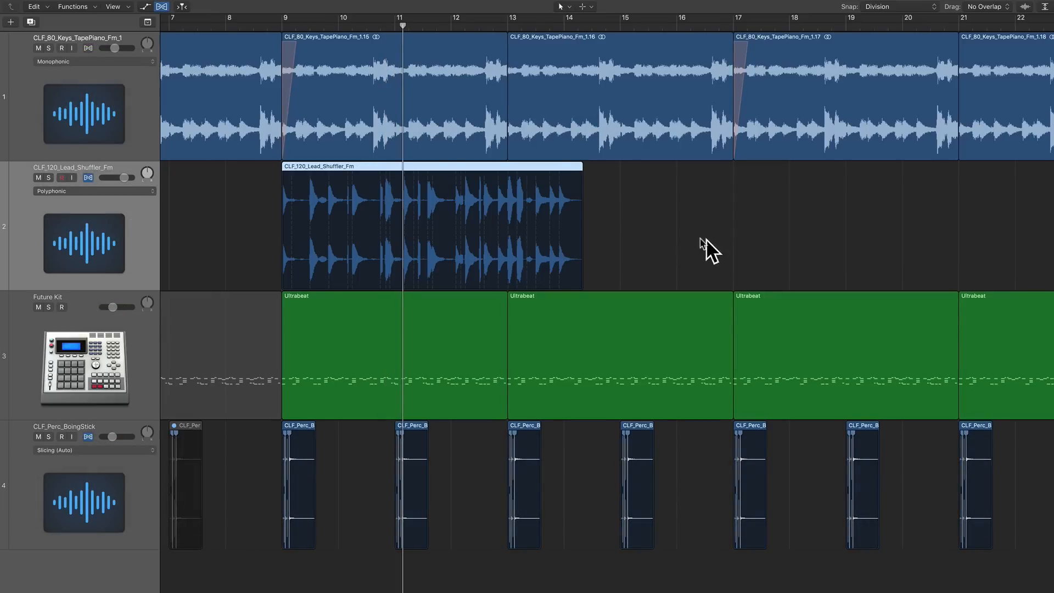
Time-stretch the Lead Shuffler region so it ends at bar 17 and hide the Flex controls after playback
left_click_drag(579, 250, 602, 236)
left_click_drag(581, 191, 731, 208)
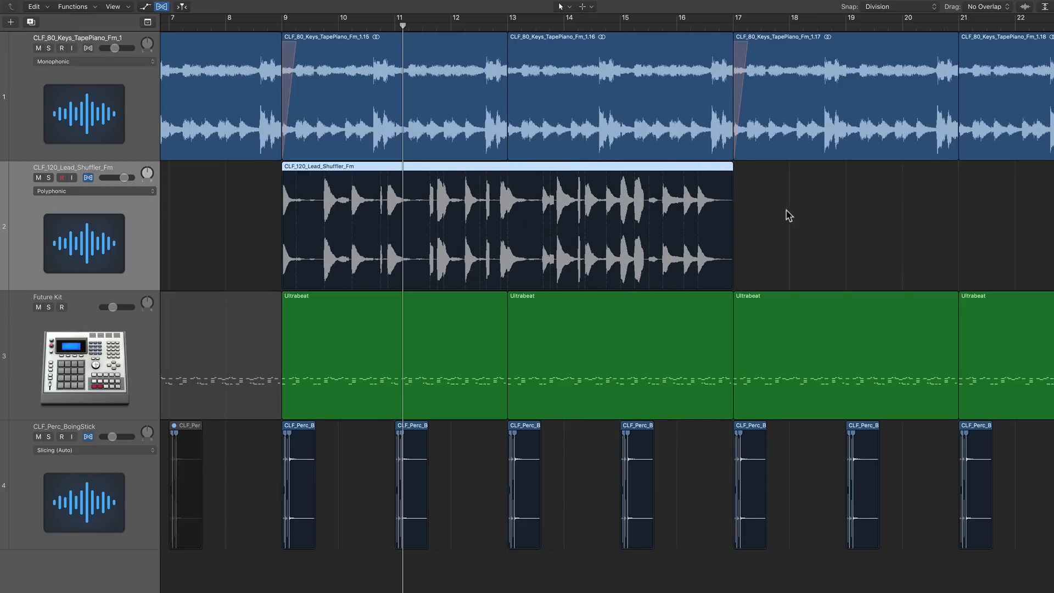
left_click(245, 203)
key("space")
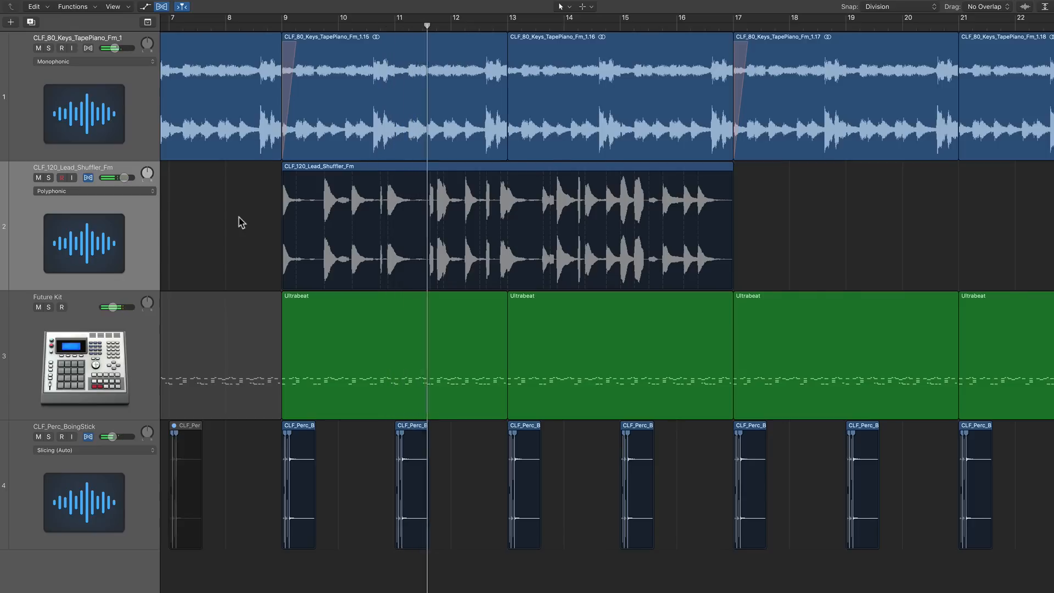
scroll(236, 222, "right", 2)
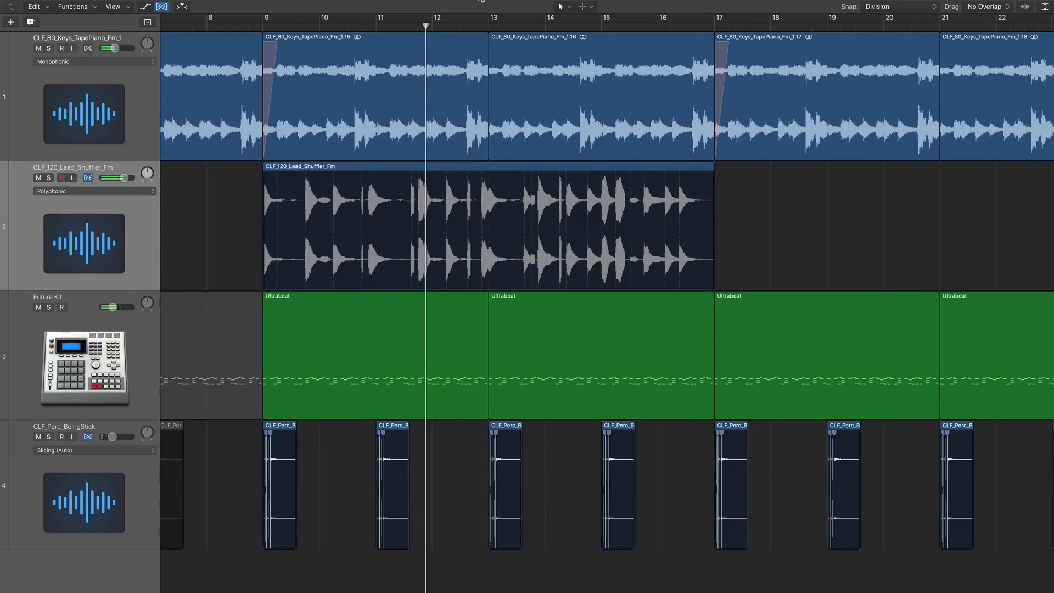
left_click(160, 7)
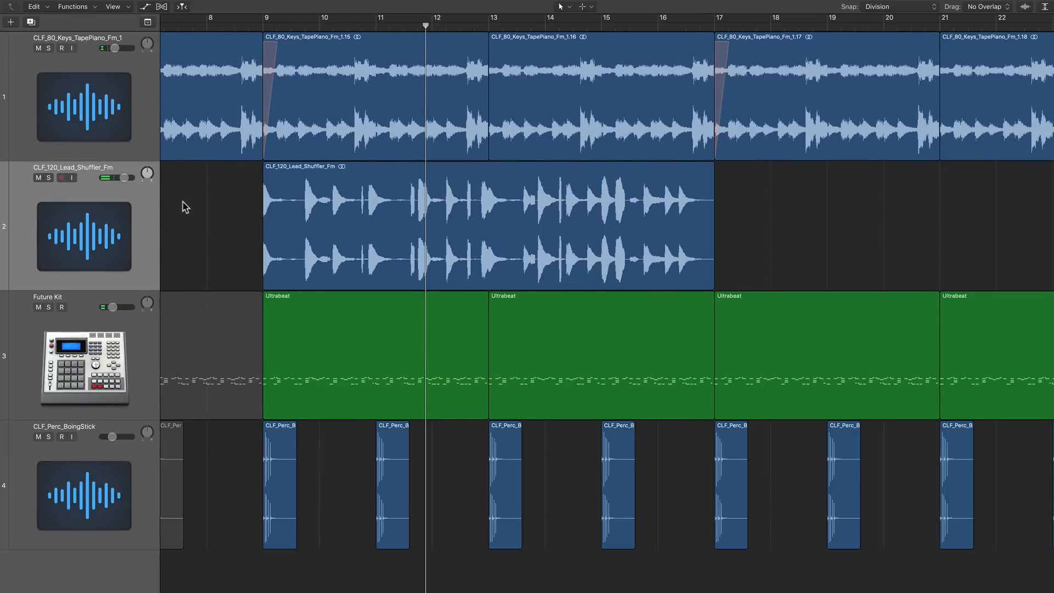
Try transposing the Lead Shuffler region by +1 in the inspector and audition it with the cycle set to the region
left_click(111, 224)
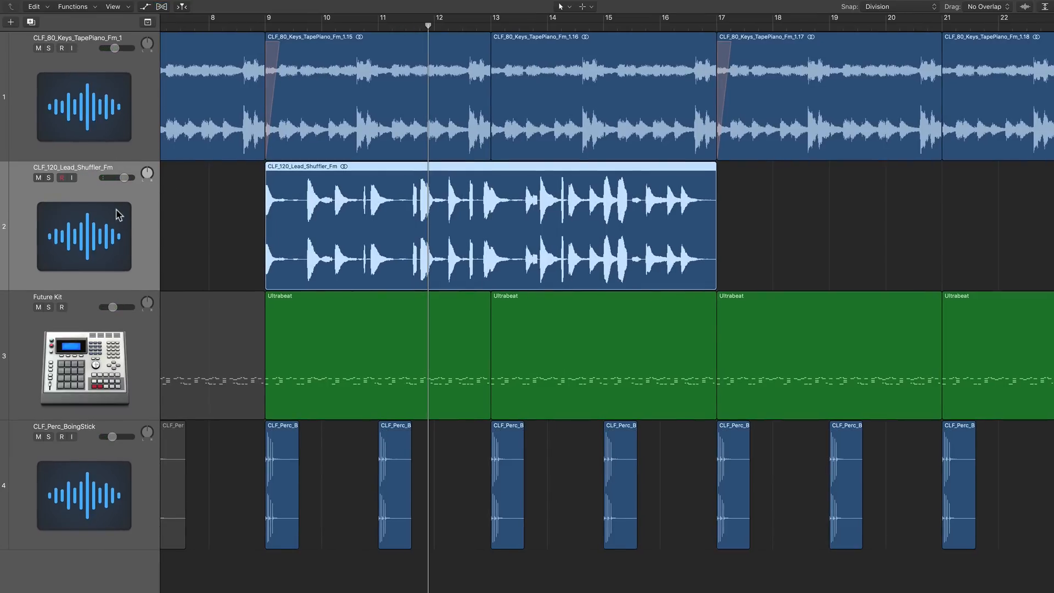
key("i")
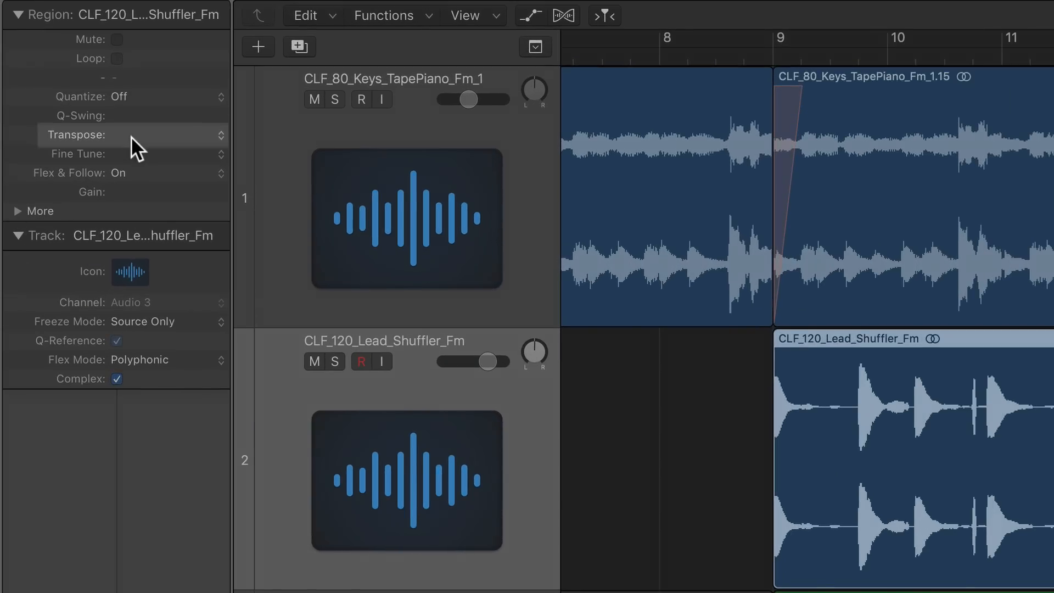
left_click_drag(131, 136, 137, 131)
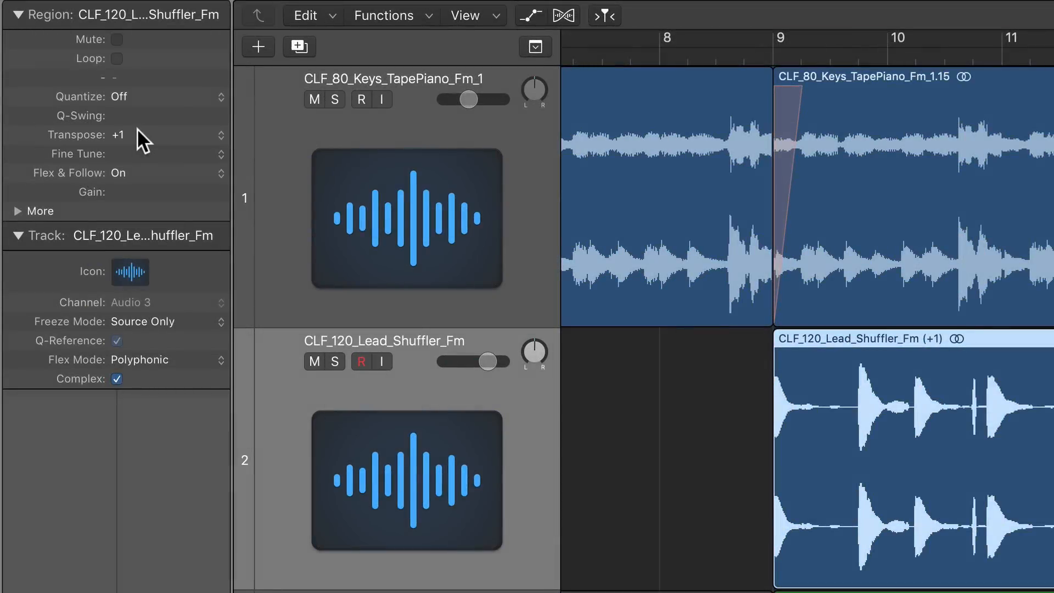
key("u")
key("space")
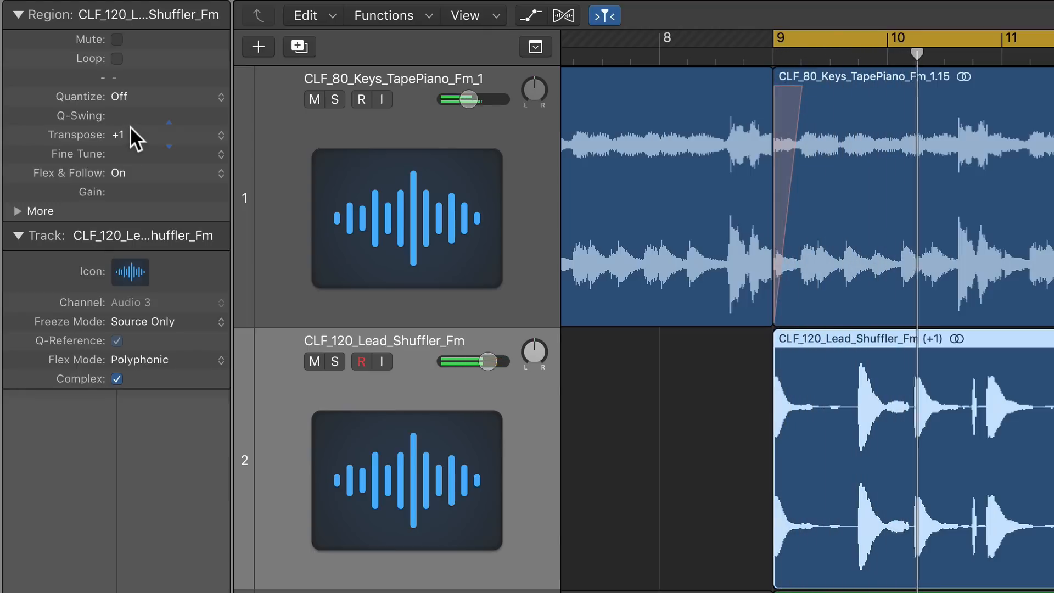
left_click_drag(130, 126, 135, 123)
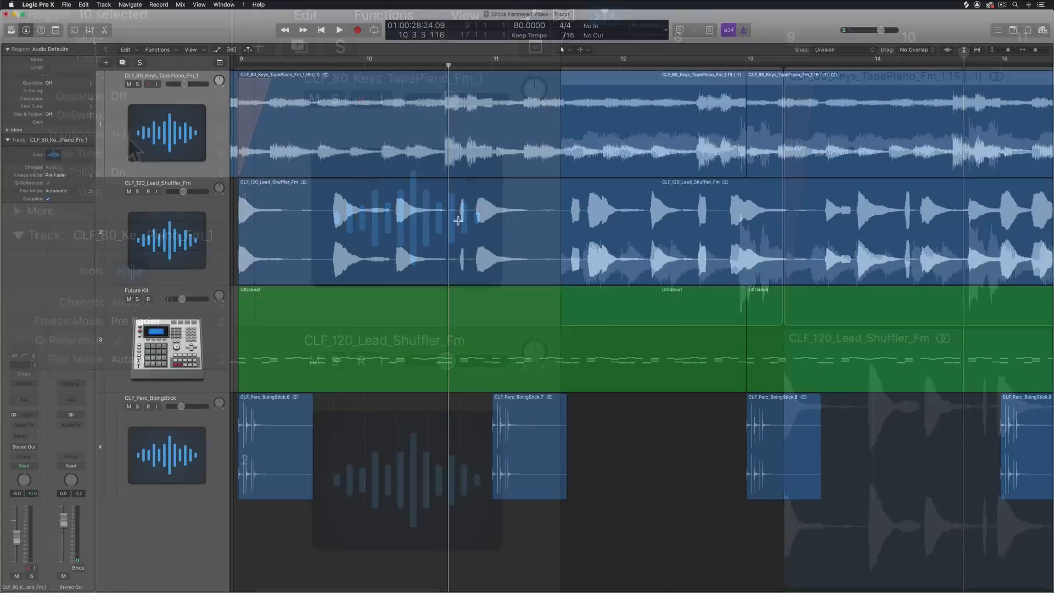
Cut the Lead Shuffler audio between about the middle of bar 10 and the middle of bar 11 and play back
left_click_drag(508, 231, 550, 231)
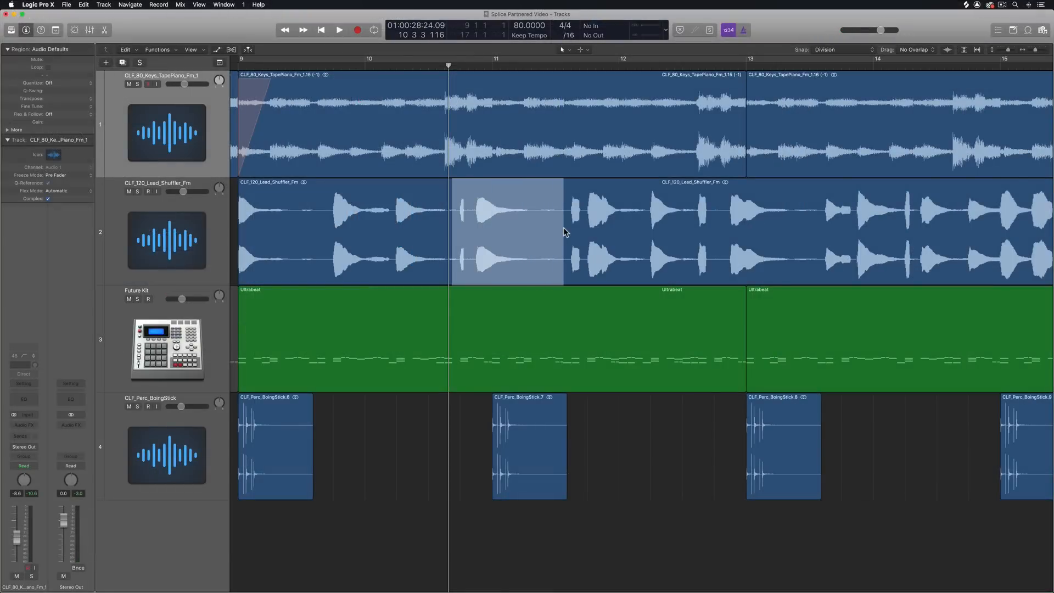
key("Delete")
key("space")
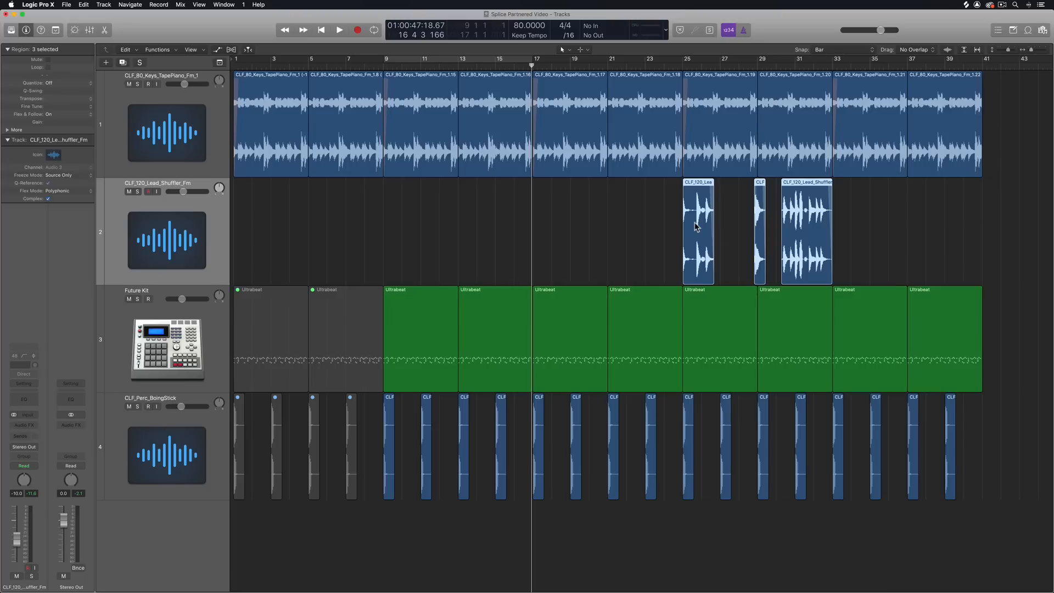
Repeat the three Lead Shuffler regions once from bar 33 and play all six in a cycle from bar 25 to 41
key("super+r")
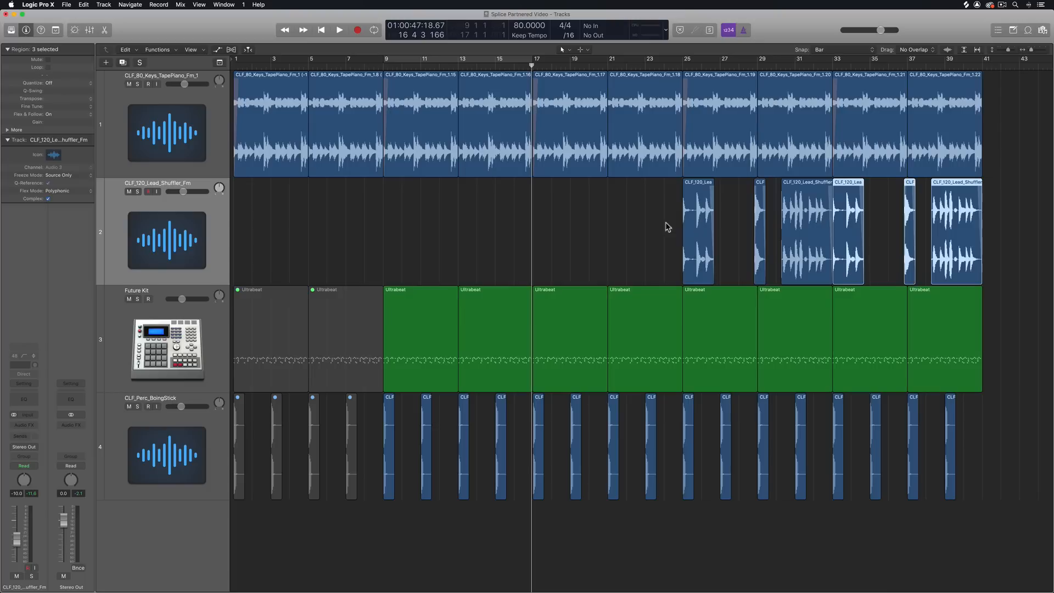
left_click(621, 223)
left_click(683, 65)
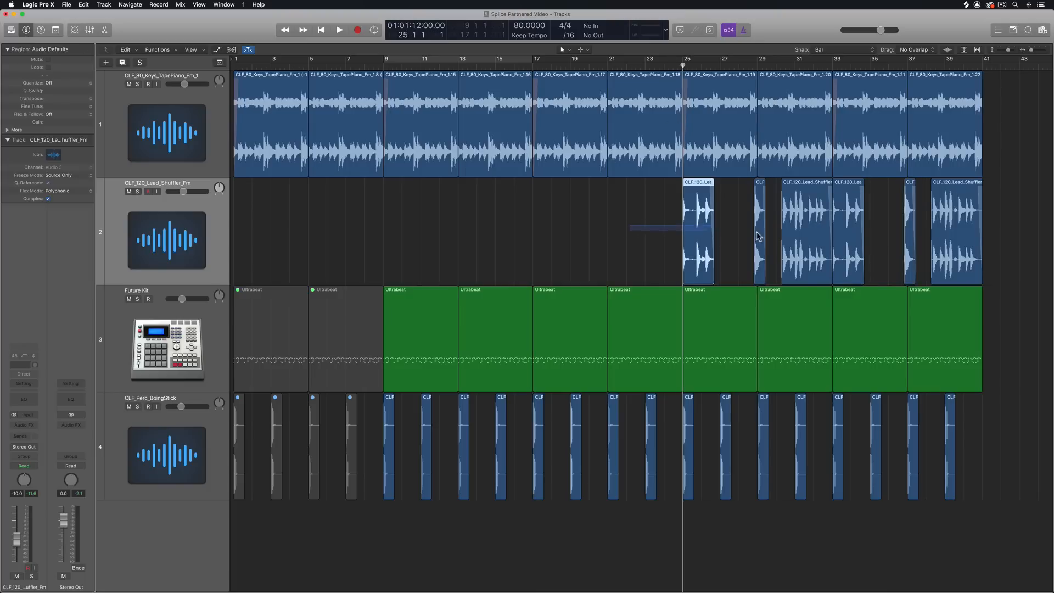
left_click_drag(757, 233, 986, 231)
key("super+u")
key("space")
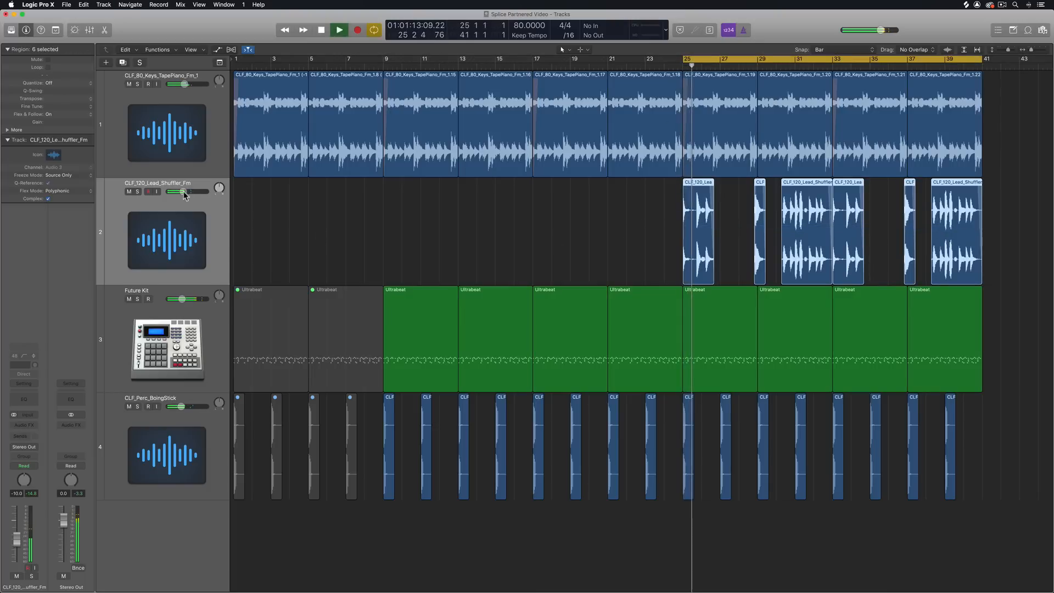
Lower the Lead Shuffler track's volume to about -11 dB and insert a stereo ValhallaShimmer reverb on it
left_click_drag(185, 192, 182, 192)
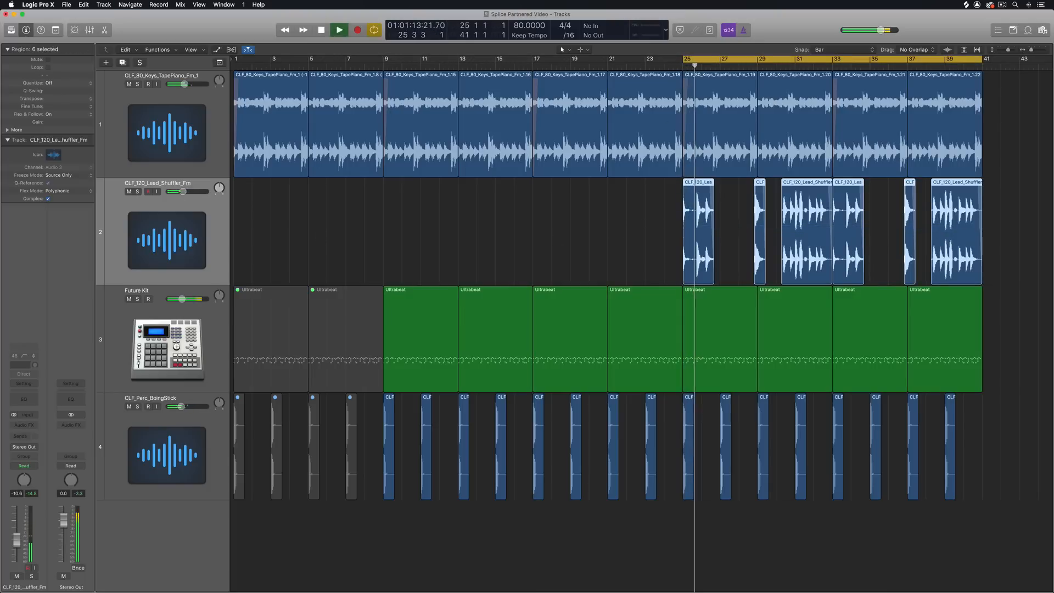
left_click(23, 426)
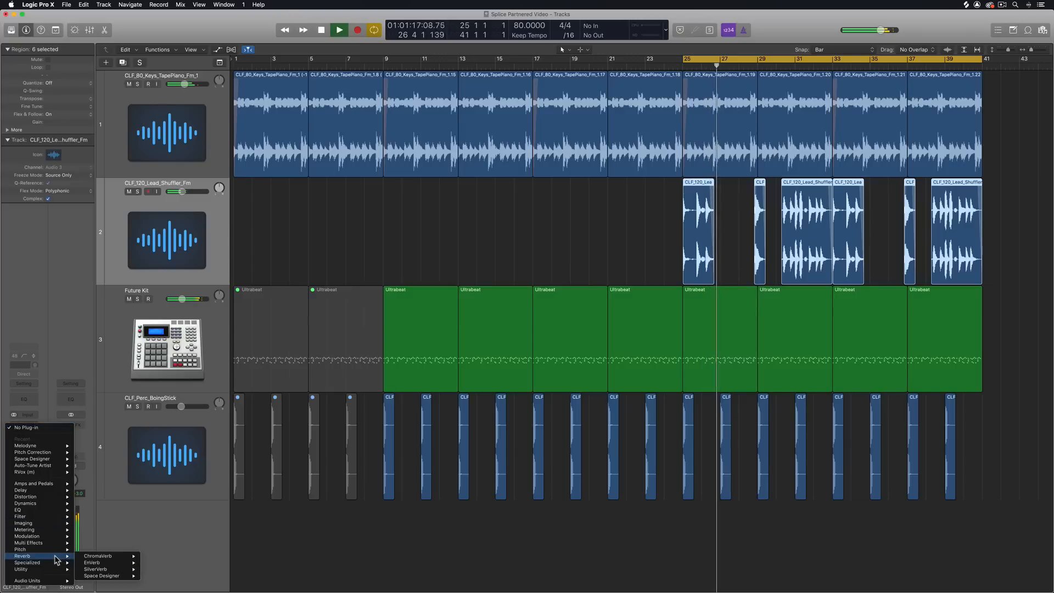
mouse_move(33, 580)
mouse_move(106, 581)
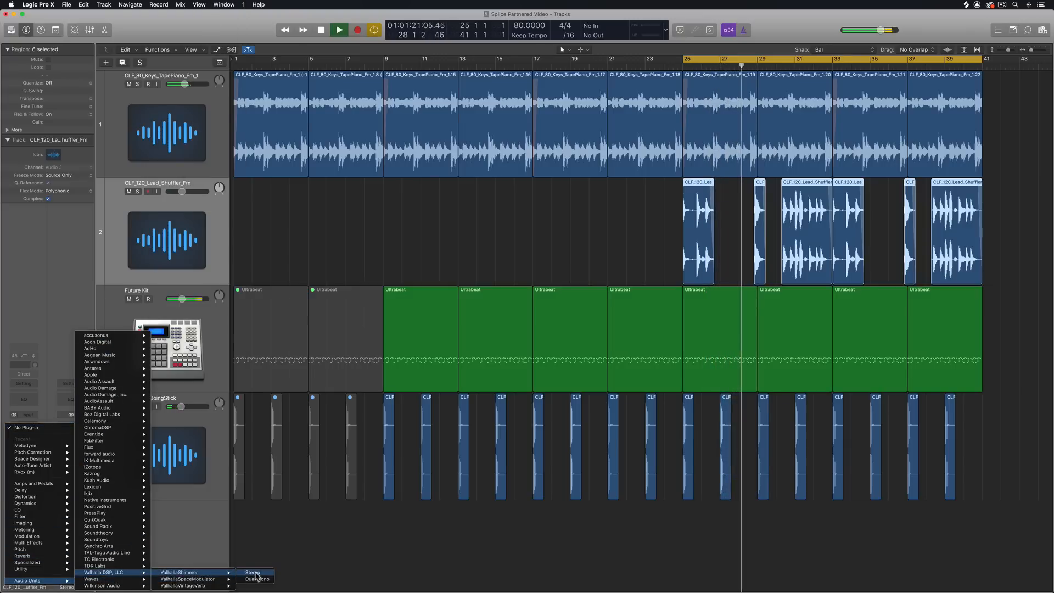
left_click(251, 573)
left_click_drag(292, 45, 622, 217)
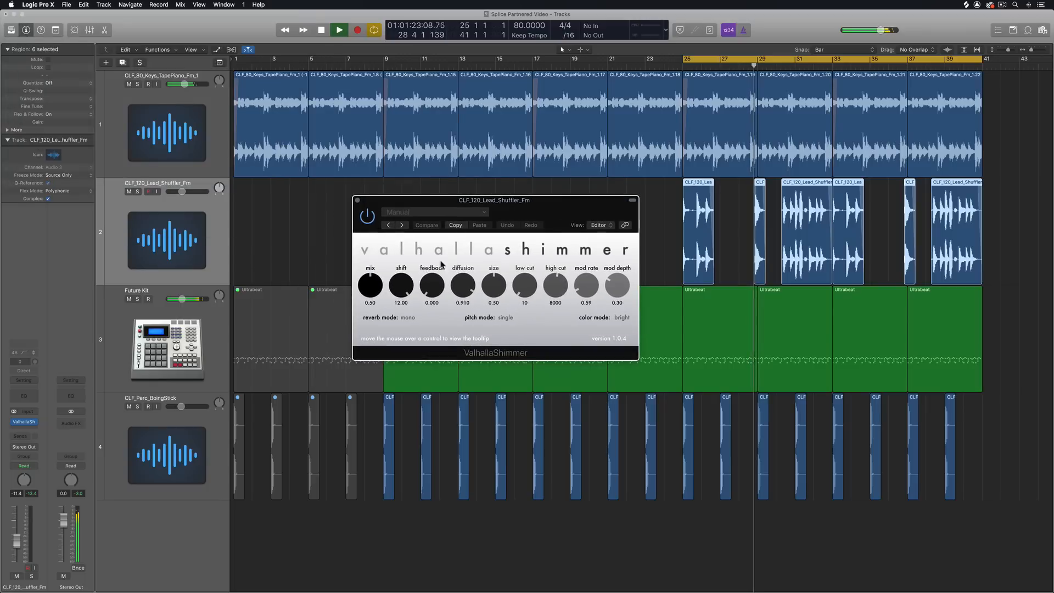
Reduce the ValhallaShimmer mix to 0.38, reopen the plug-in and readjust the mix during playback
mouse_move(370, 286)
left_mouse_down()
mouse_move(372, 297)
mouse_move(406, 296)
mouse_move(370, 290)
left_mouse_up()
left_click(357, 200)
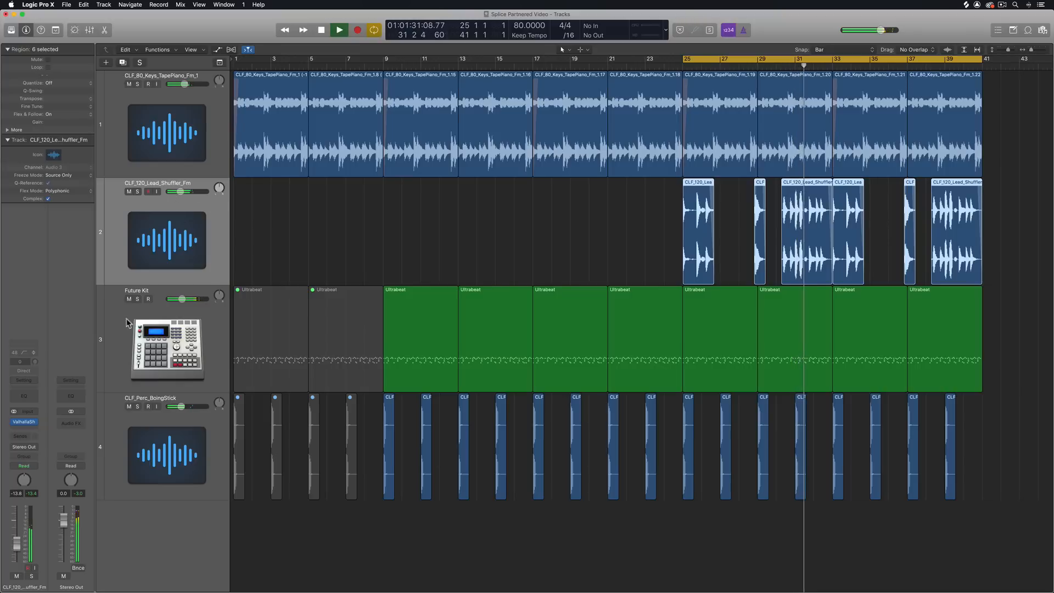
left_click(25, 422)
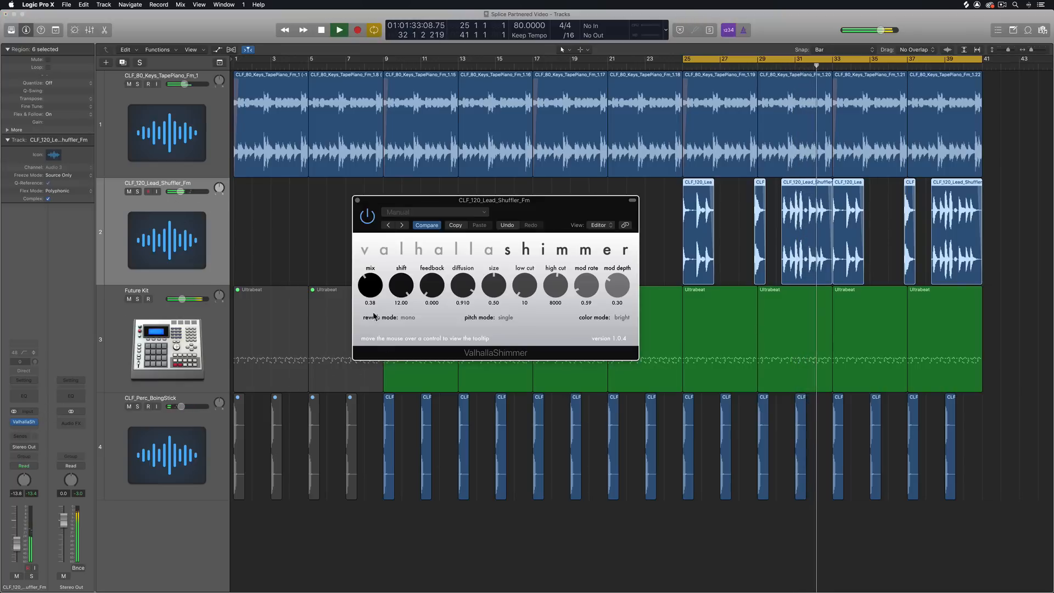
left_click_drag(375, 293, 387, 267)
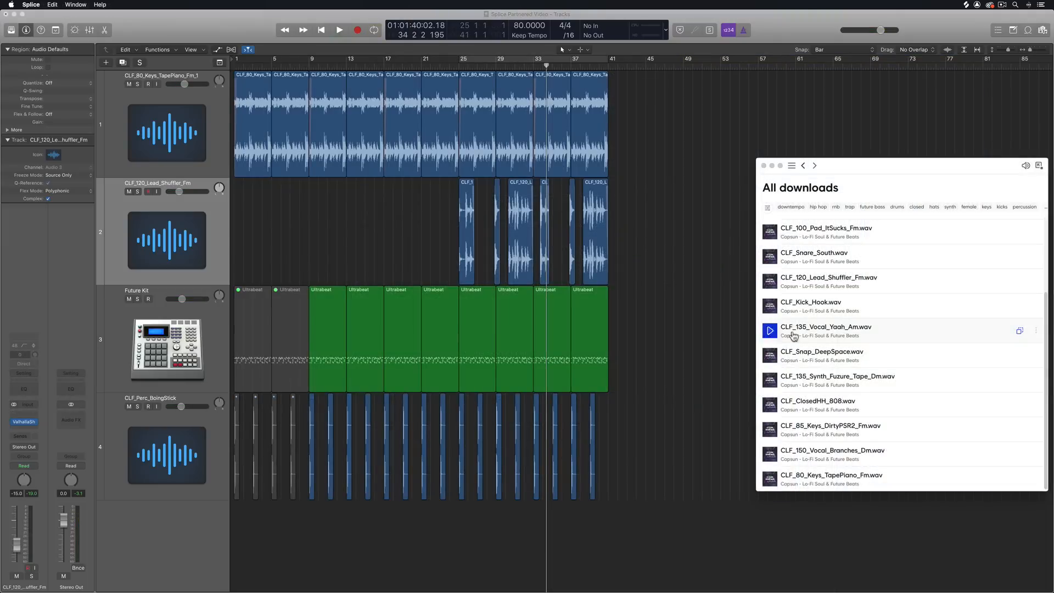
Import CLF_135_Vocal_Yaah_Am.wav from the Splice library onto a new track at bar 9 and time-compress it to end at bar 11
left_click_drag(819, 336, 308, 541)
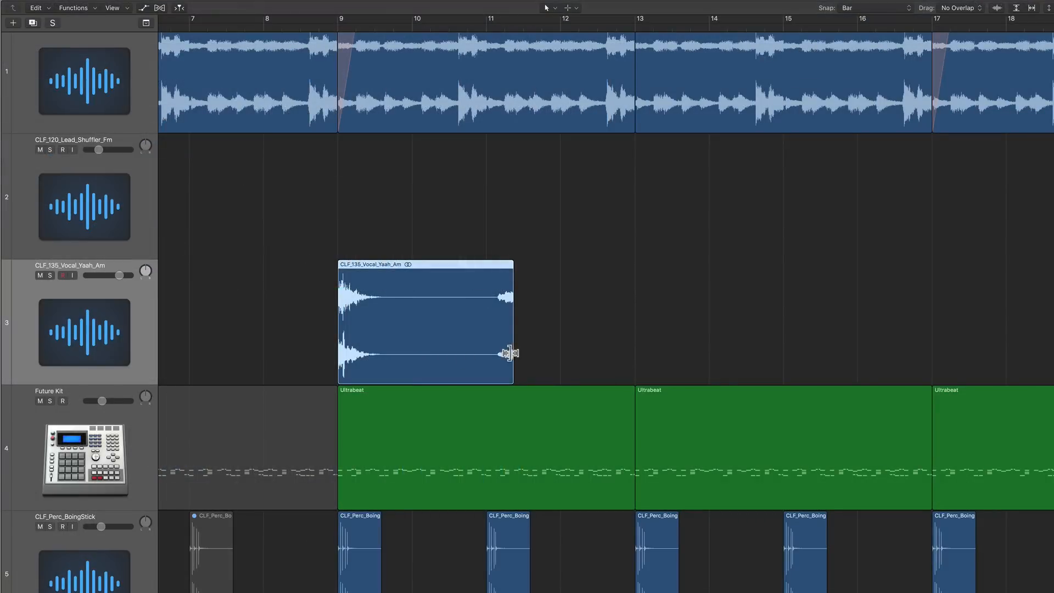
left_click_drag(510, 353, 476, 362)
left_click(538, 342)
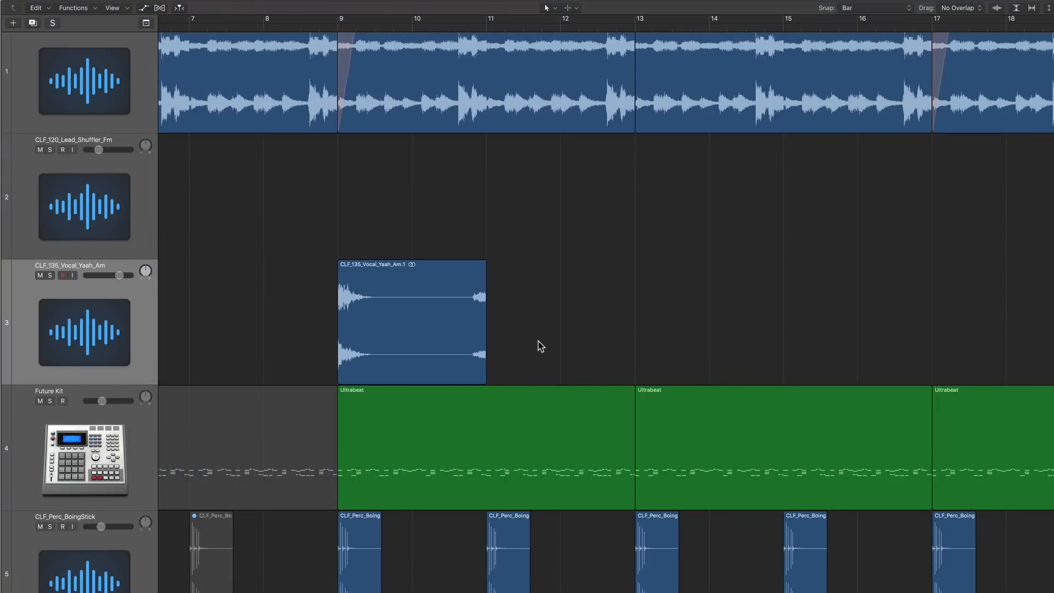
Repeat the vocal region once from bar 11 and audition both regions with the cycle set from bar 9 to 13
left_click(468, 324)
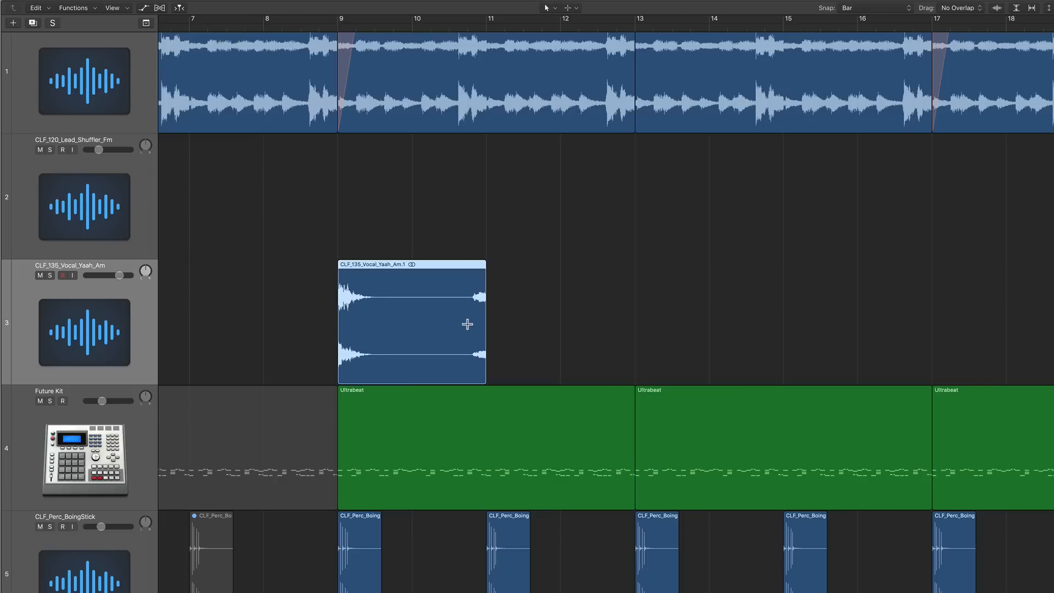
key("super+r")
key("space")
left_click(421, 176)
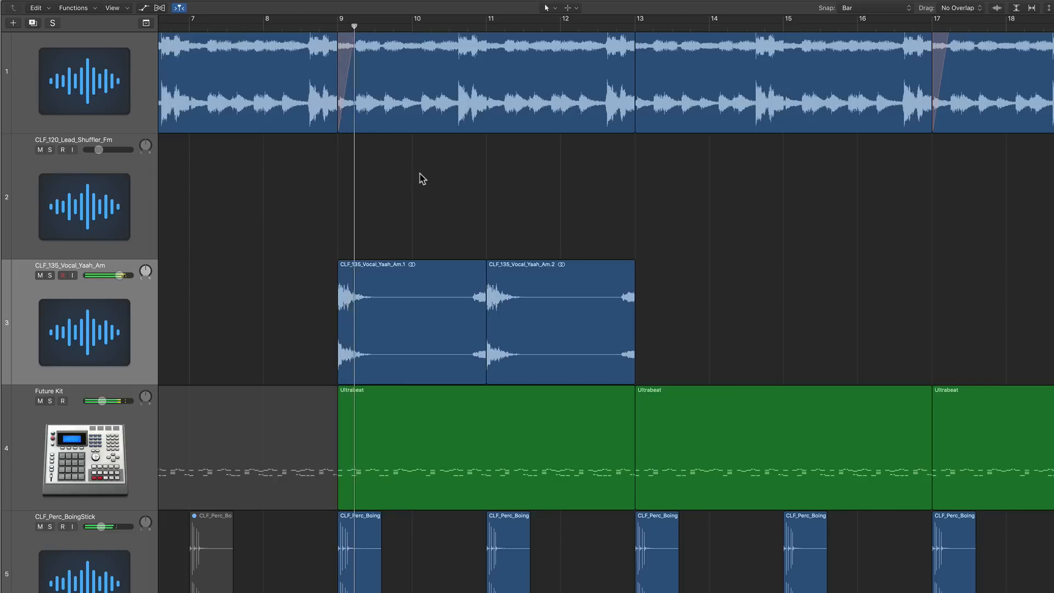
left_click(99, 317)
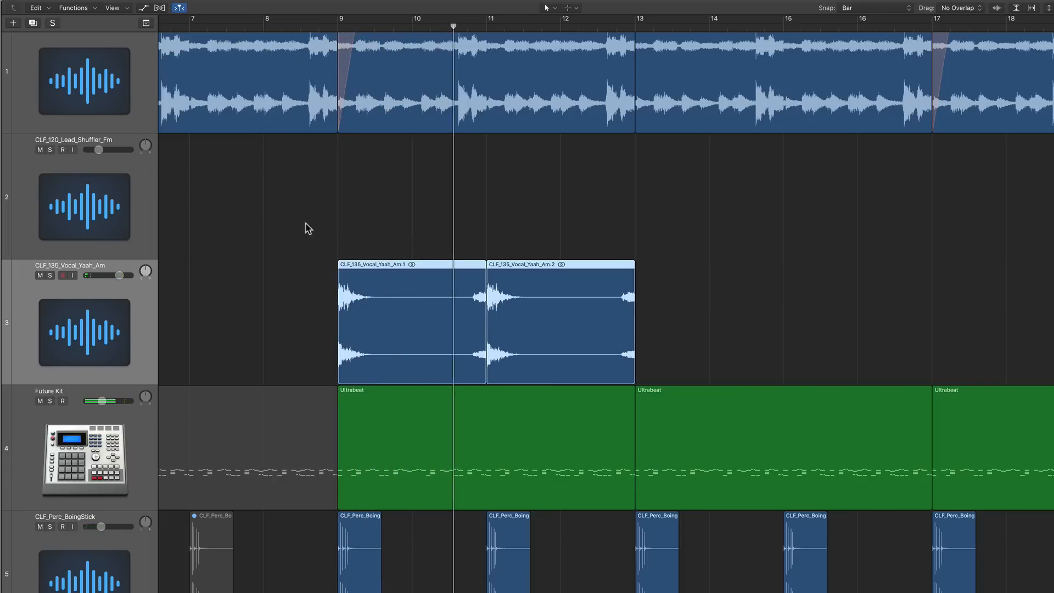
left_click_drag(324, 218, 558, 299)
key("super+u")
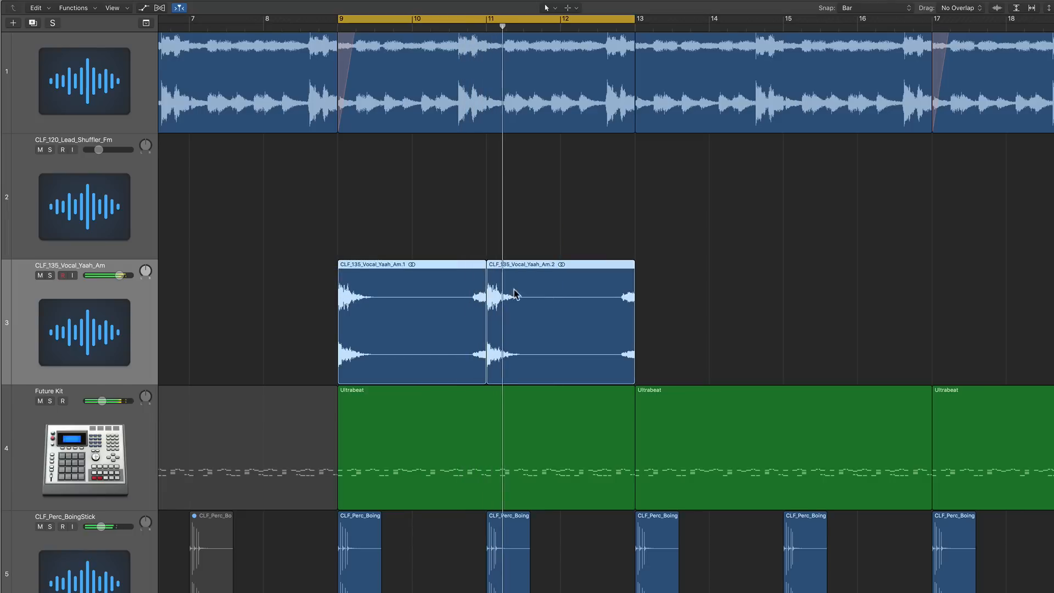
left_click(536, 216)
Trim the two vocal regions to one bar each, ending at bars 10 and 12, and select both
scroll(440, 247, "up", 1)
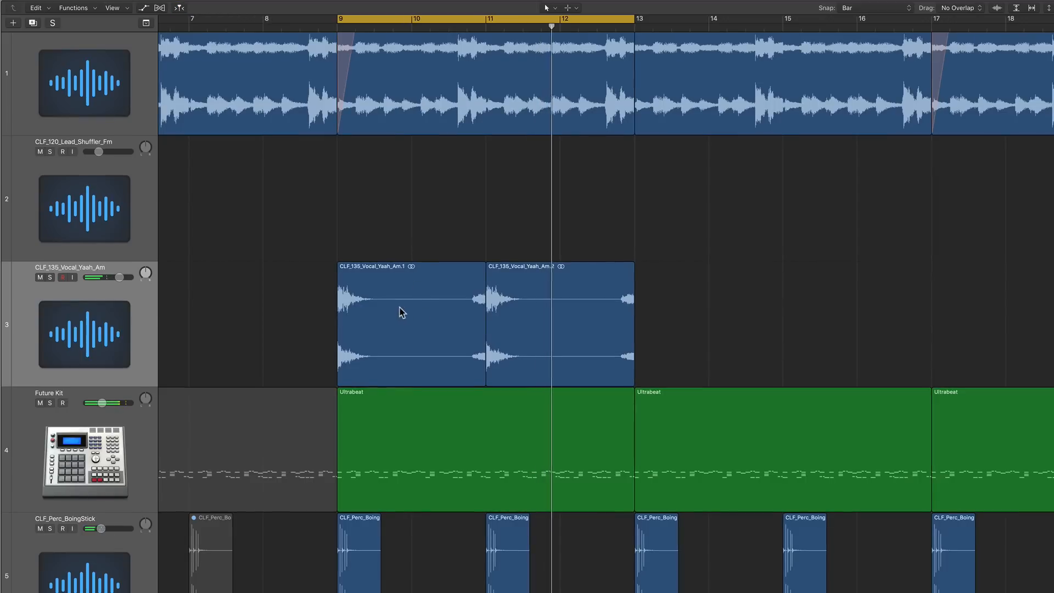
left_click_drag(479, 379, 412, 377)
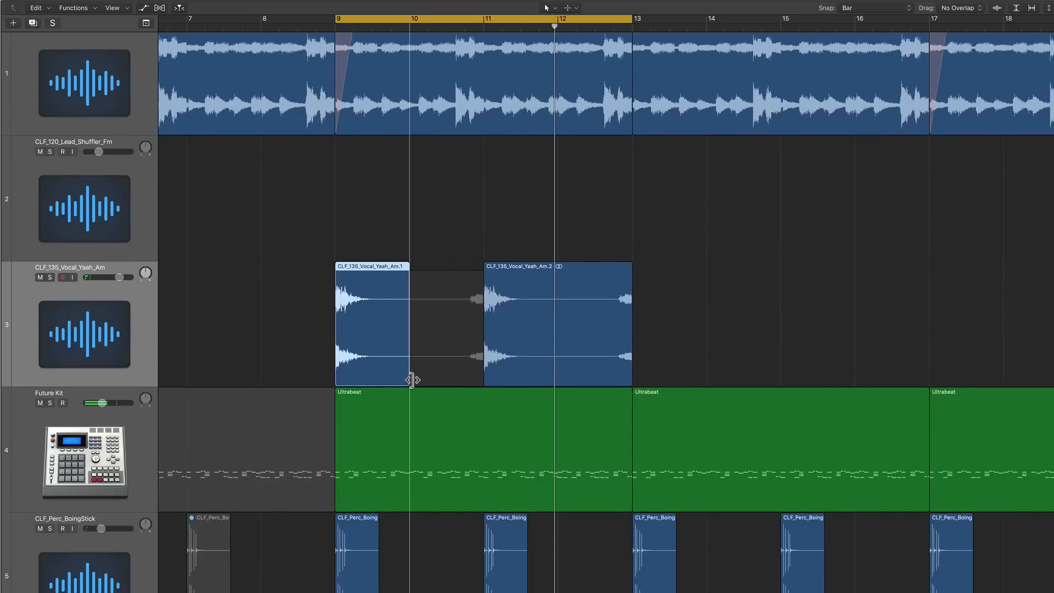
left_click_drag(630, 364, 573, 373)
left_click_drag(647, 309, 384, 326)
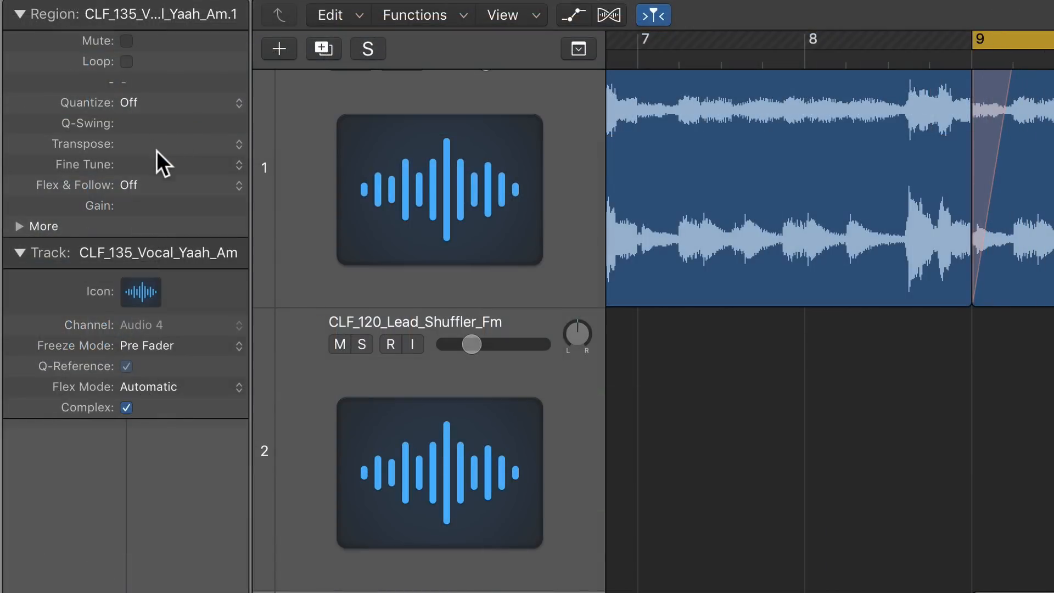
Transpose the bar 9 vocal region by -4 and bounce it in place as Vocal Yeah on a new track, muting the source
left_click_drag(167, 172, 172, 161)
key("space")
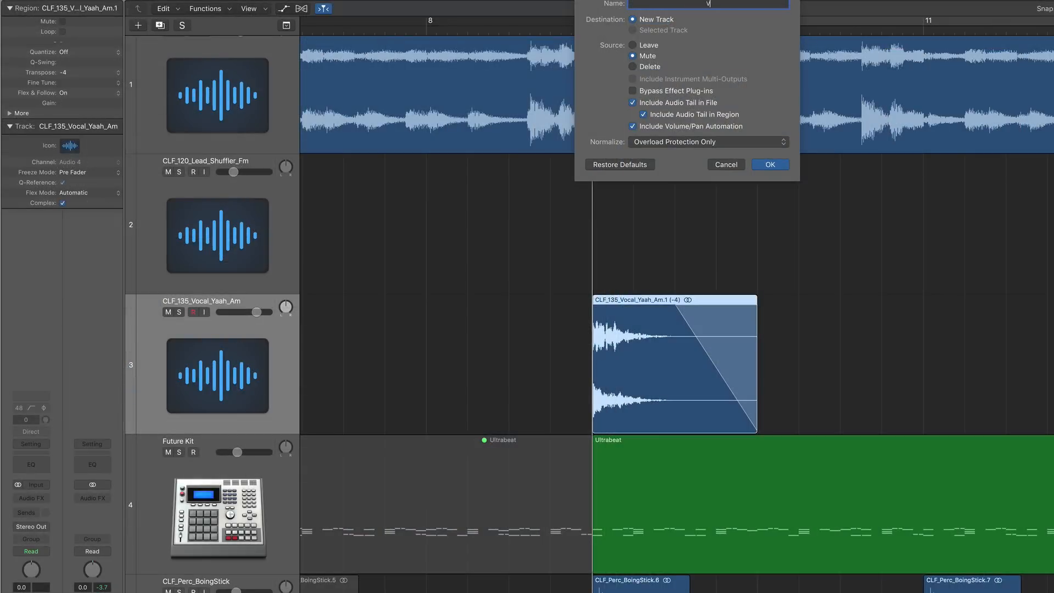
key("Return")
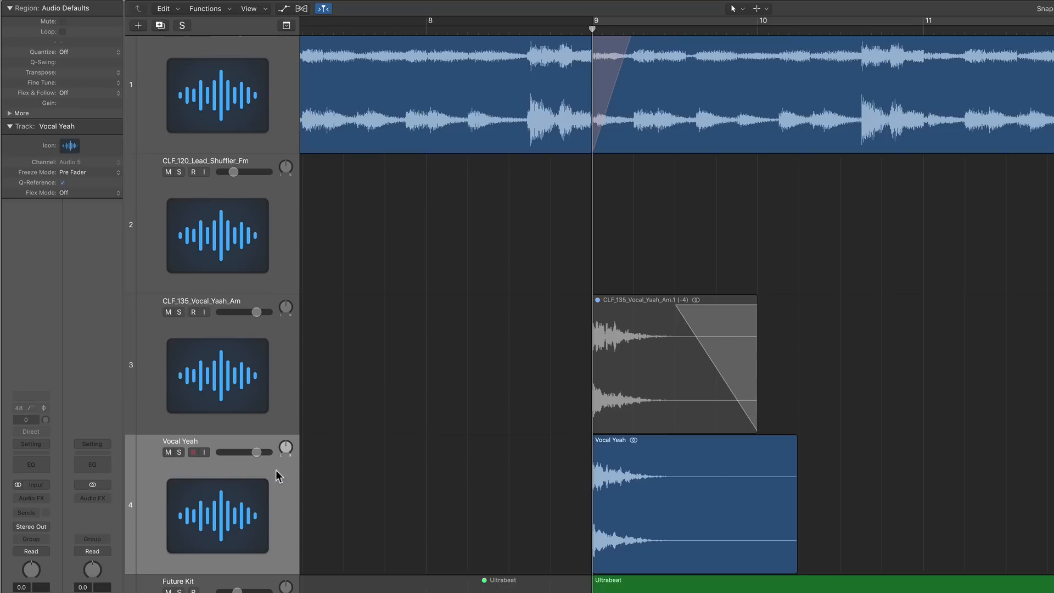
Rename the bounced vocal's track as Vocal FX Reverse
left_click(166, 442)
double_click(179, 442)
type("Vocal FX Reverse")
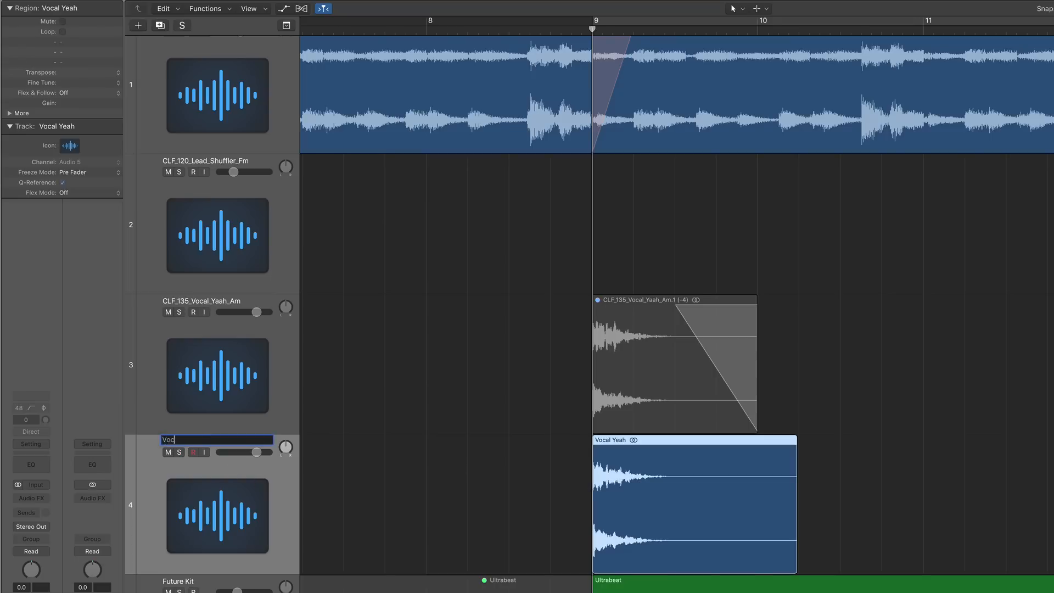
key("Return")
Reverse the Vocal Yeah region, move it earlier so it swells into the original vocal at bar 9, and play back
left_click(9, 113)
left_click(88, 181)
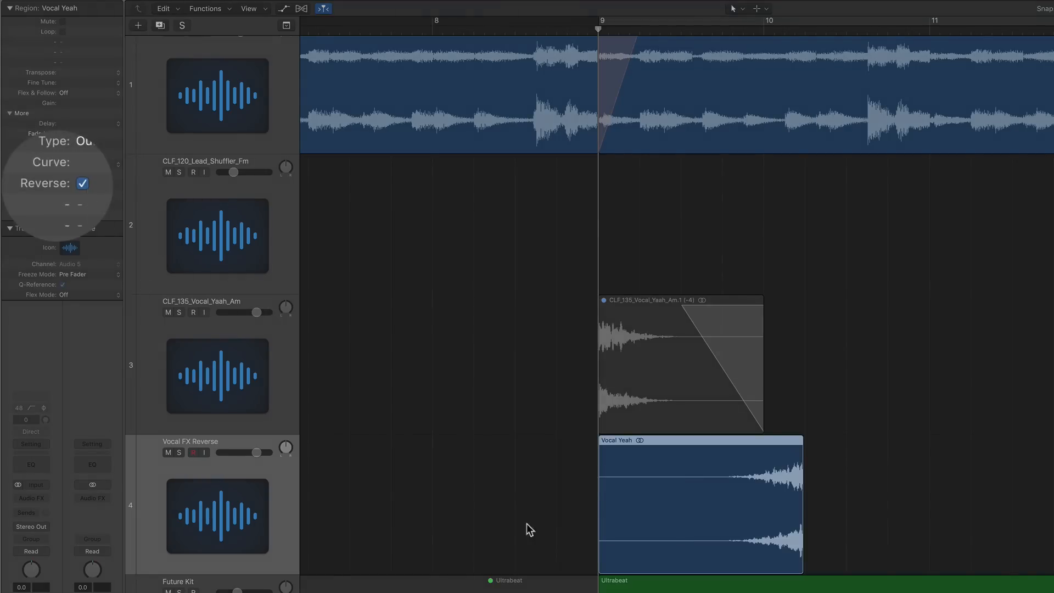
left_click_drag(665, 494, 535, 500)
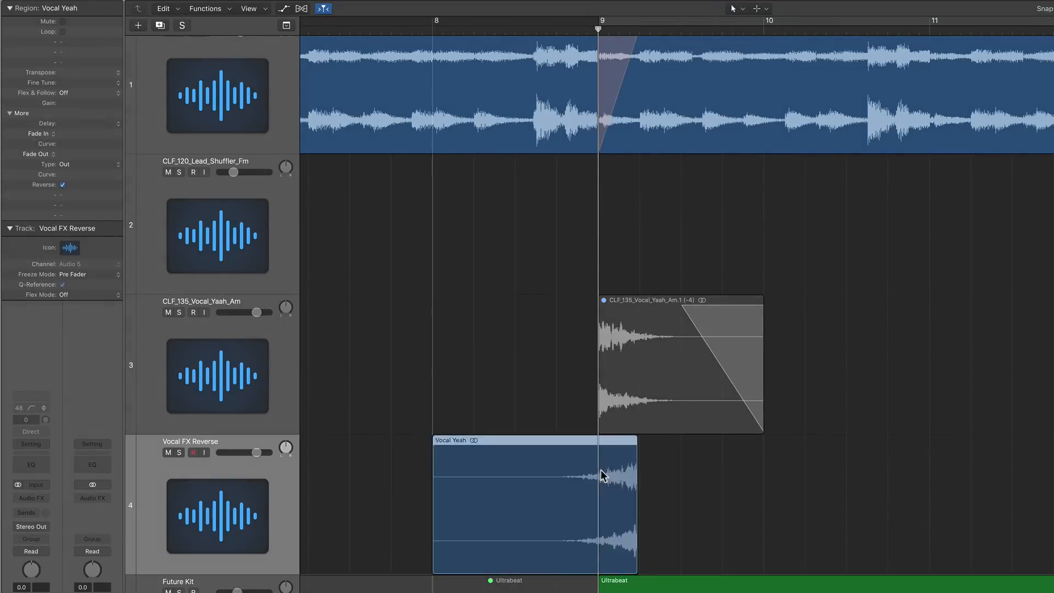
left_click_drag(610, 473, 584, 475)
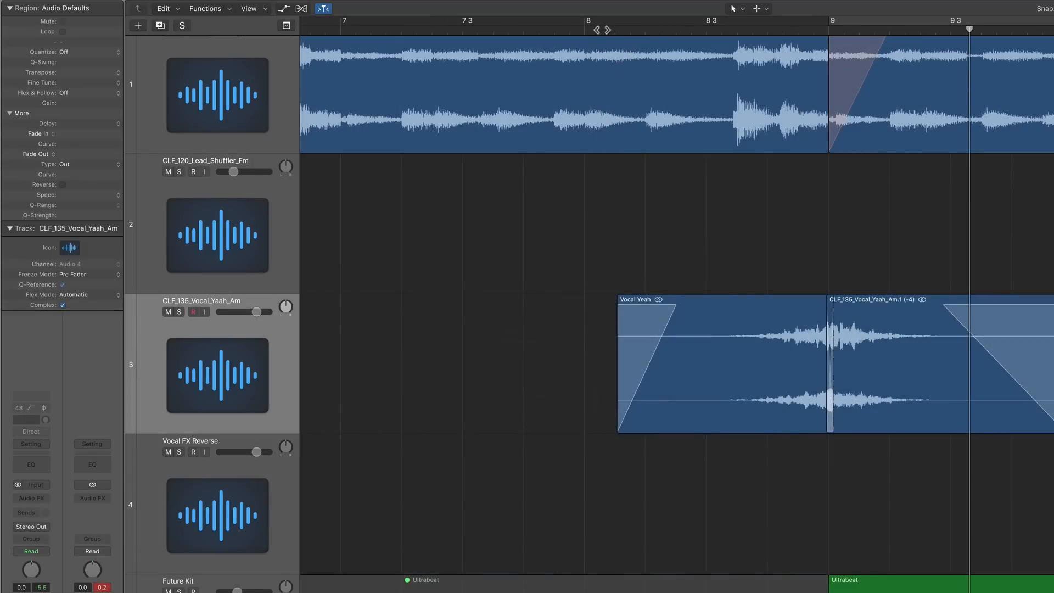
key("space")
Join the reversed and original vocal regions into one and copy the merged region so its peak falls at about bar 25
scroll(466, 292, "right", 10)
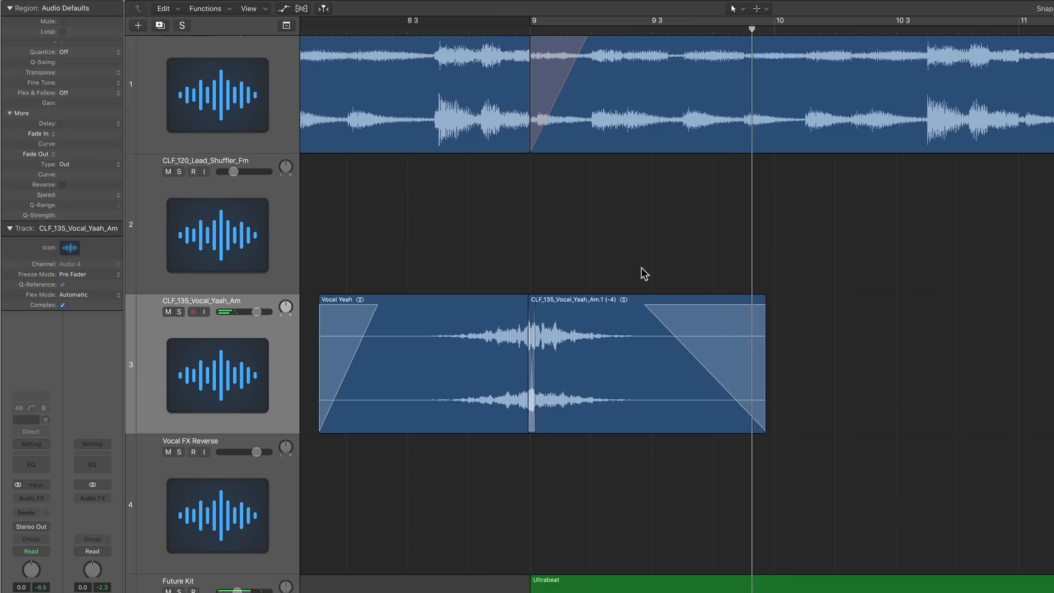
left_click_drag(644, 273, 461, 353)
key("super+j")
key("Return")
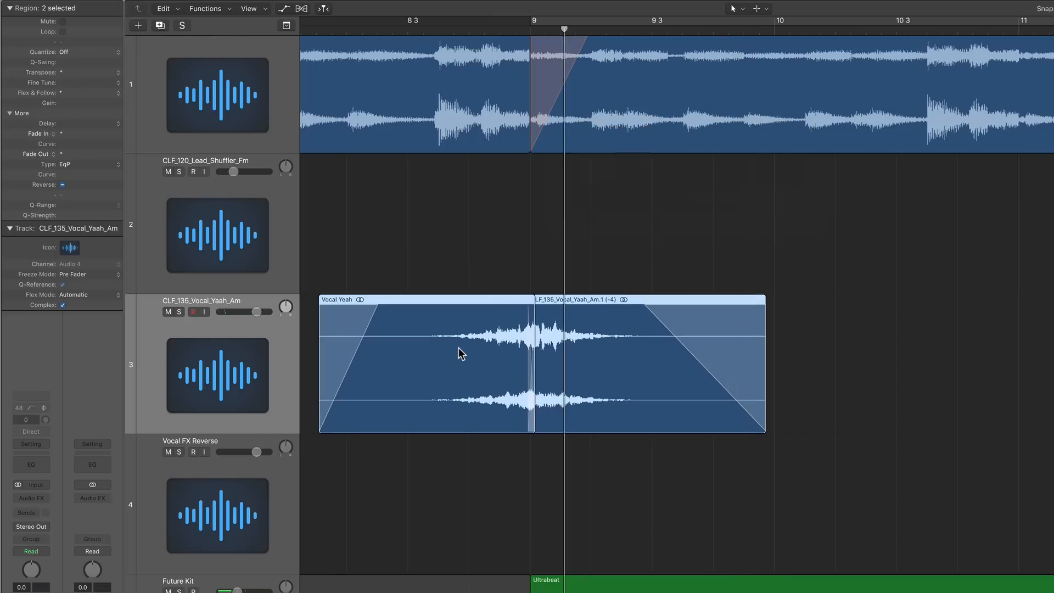
left_click_drag(383, 302, 889, 318)
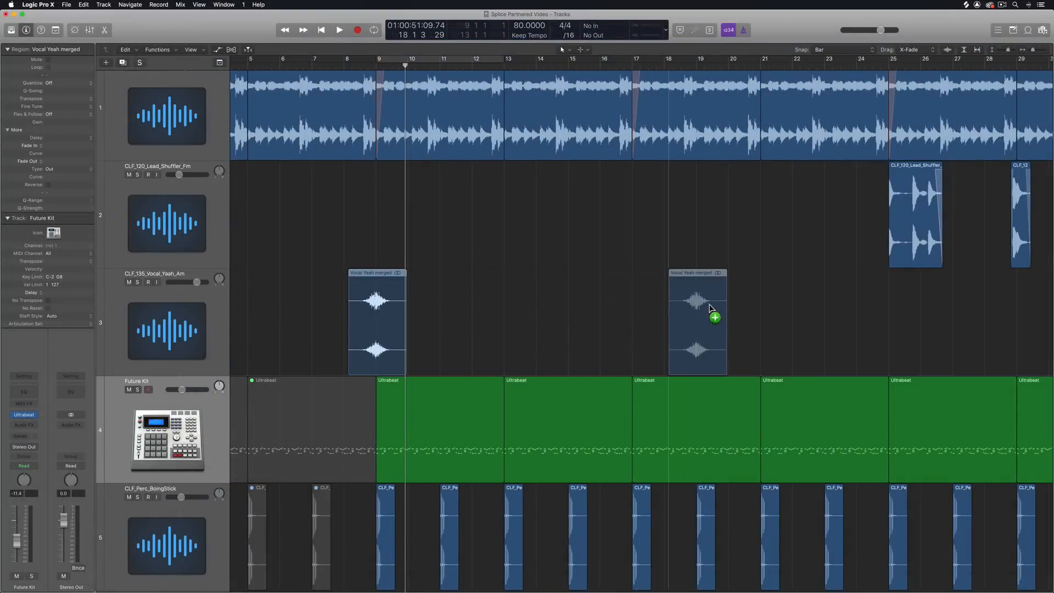
left_click(805, 316)
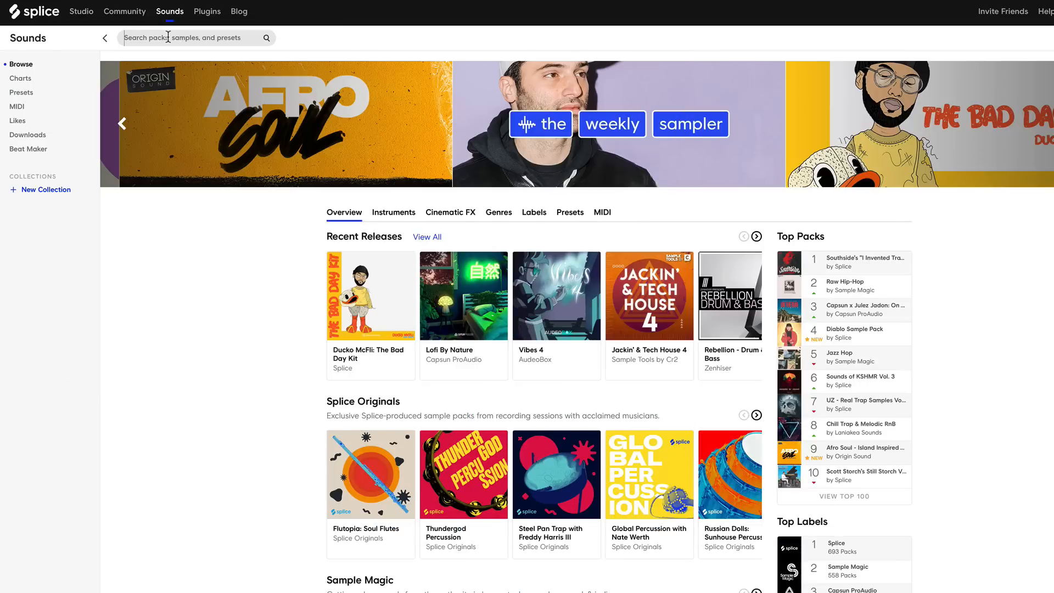
Search the Splice website's sounds for serum bass and download the preset KEY - Future Wurly.fxp
type("serum bass")
key("Return")
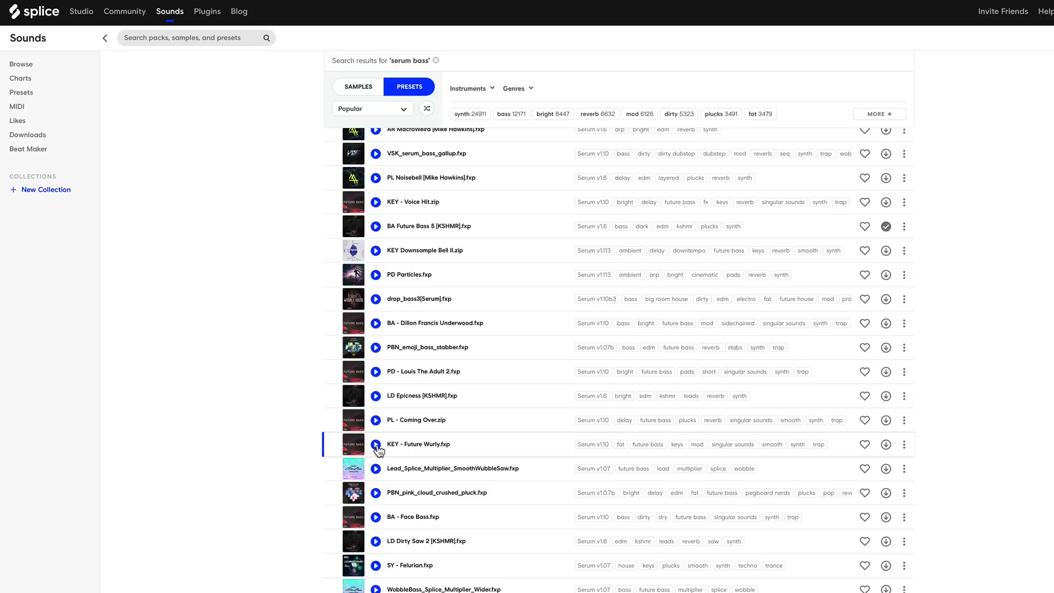
left_click(886, 445)
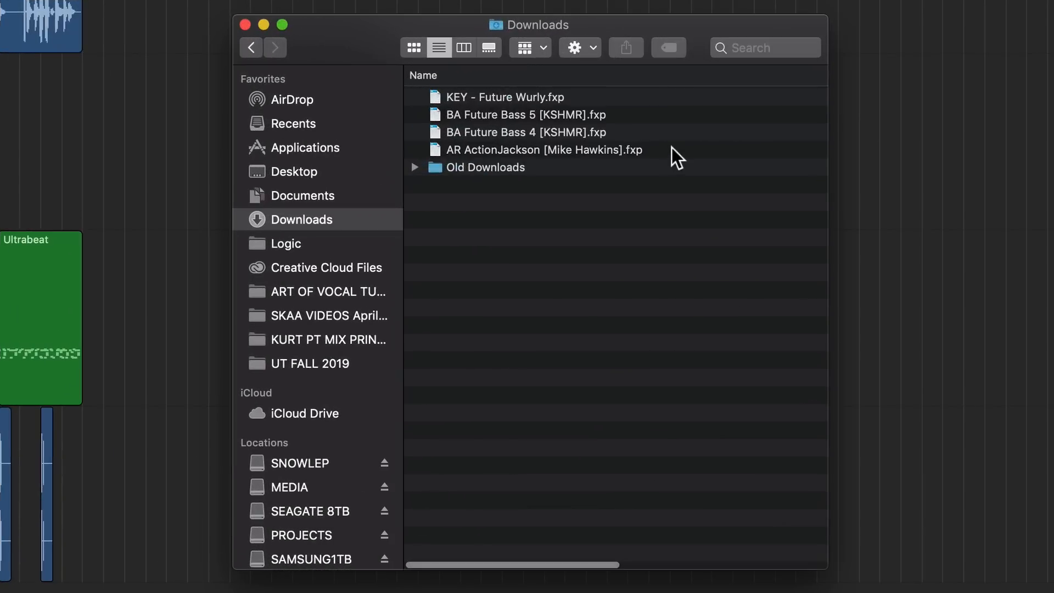
Highlight the four downloaded .fxp preset files in the Finder's Downloads folder and clear the selection
left_click(671, 149)
left_click(653, 97, "shift")
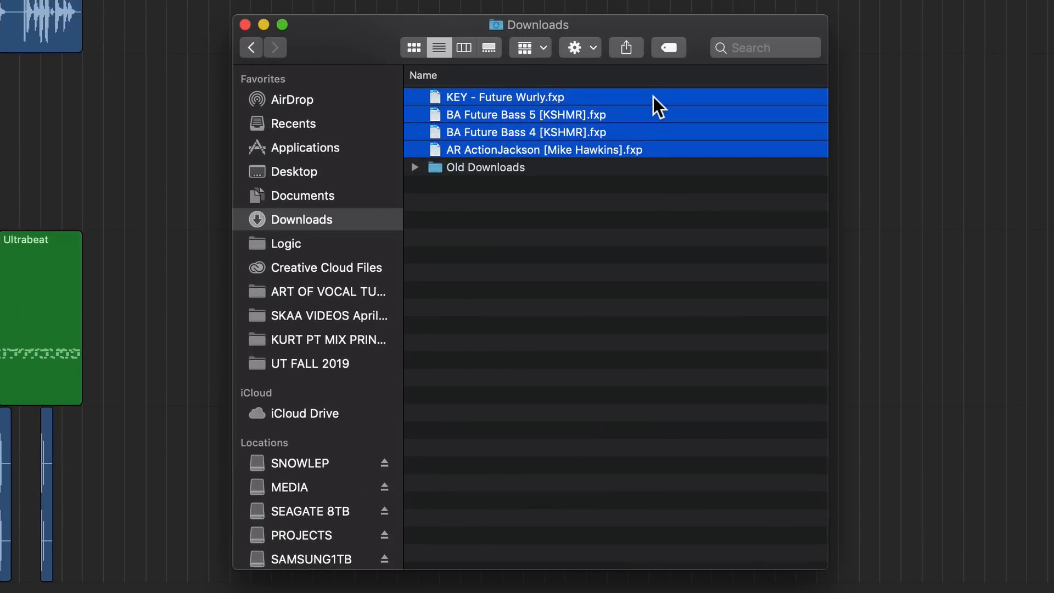
left_click(588, 219)
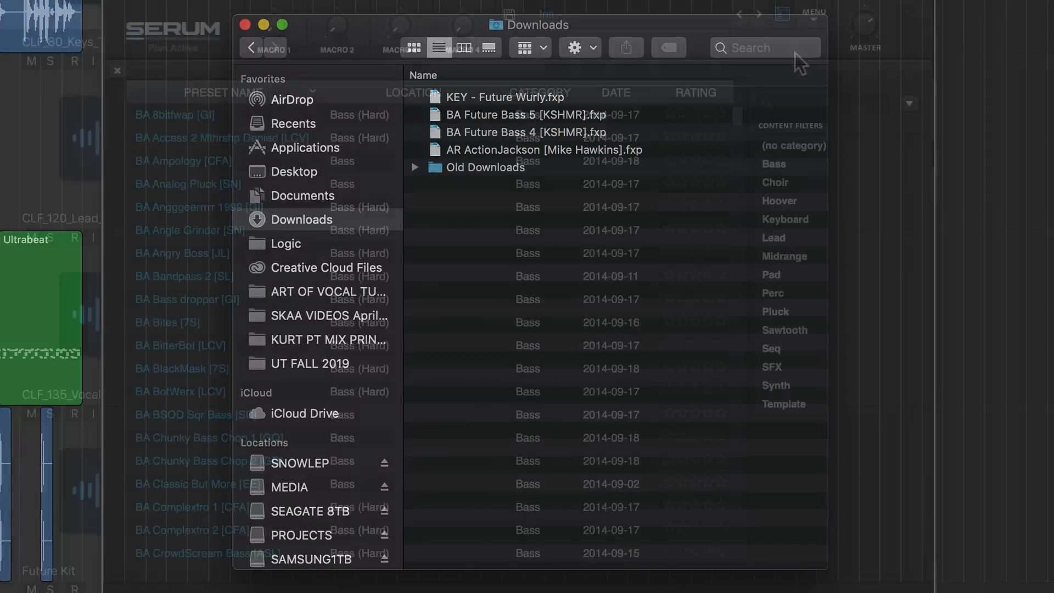
Load the downloaded preset KEY - Future Wurly.fxp from the Downloads folder into Serum
left_click(813, 12)
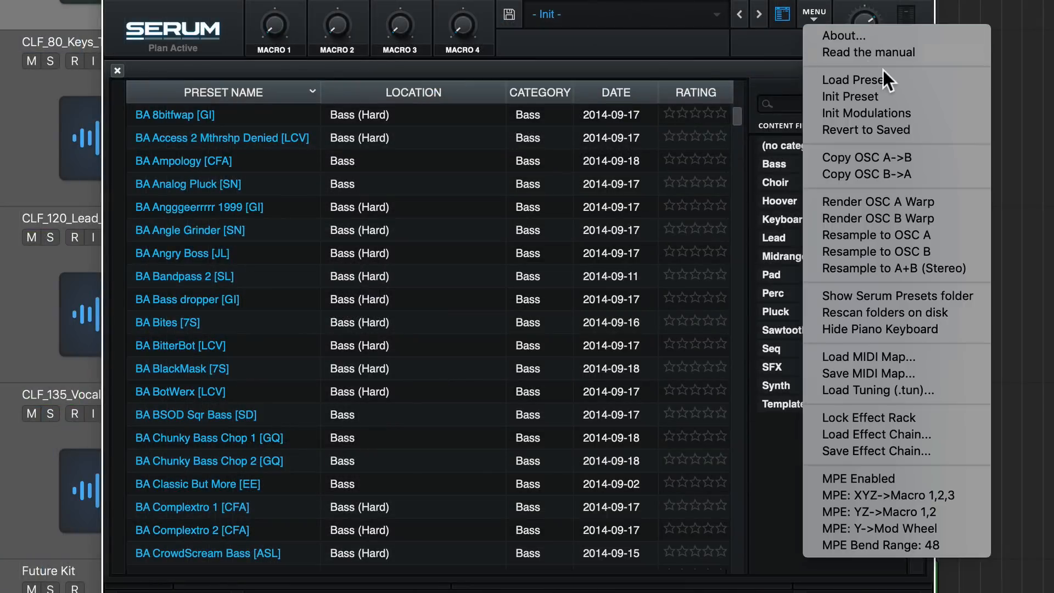
left_click(884, 79)
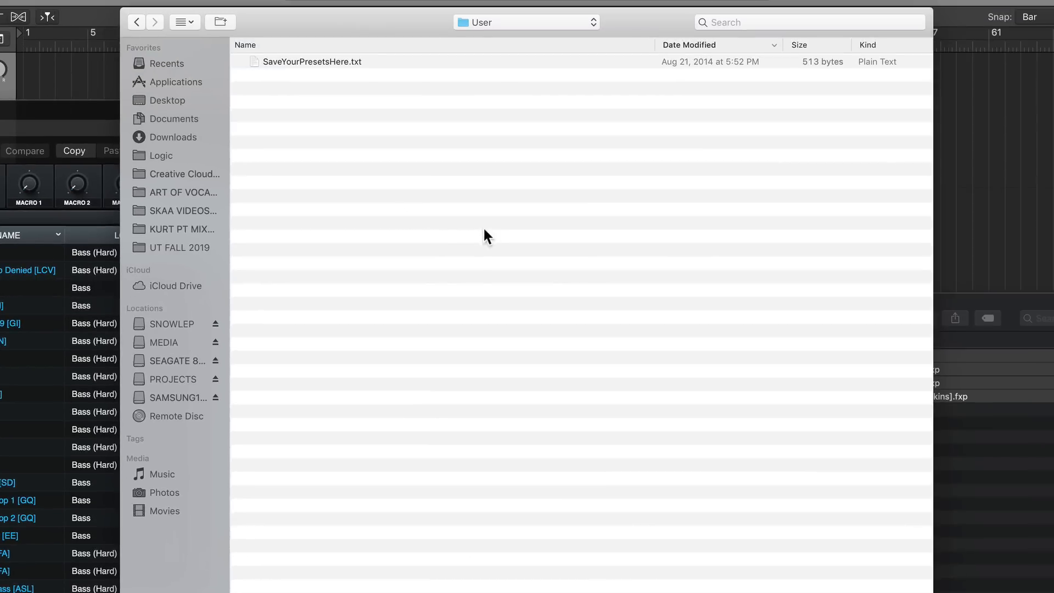
left_click(175, 137)
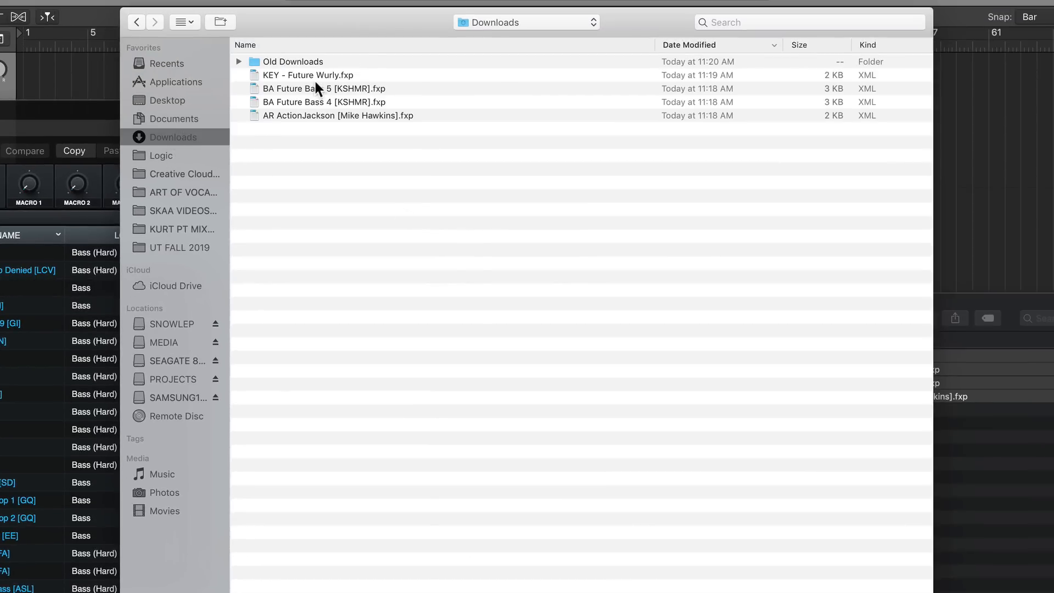
double_click(316, 77)
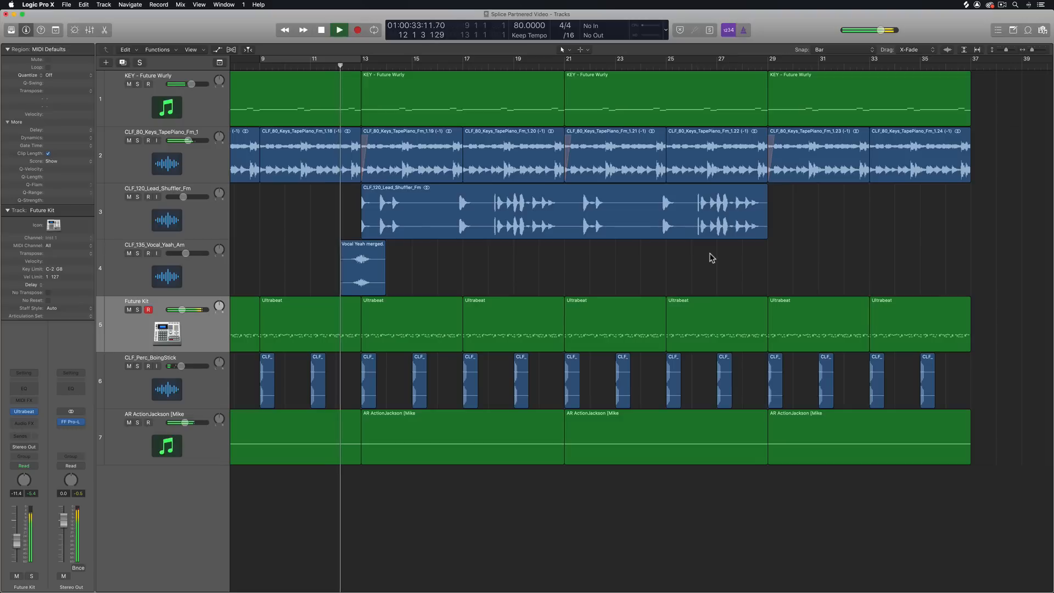
Set the ValhallaShimmer mix to 0.54 on the CLF_120_Lead_Shuffler_Fm track and close the plug-in
scroll(712, 258, "left", 3)
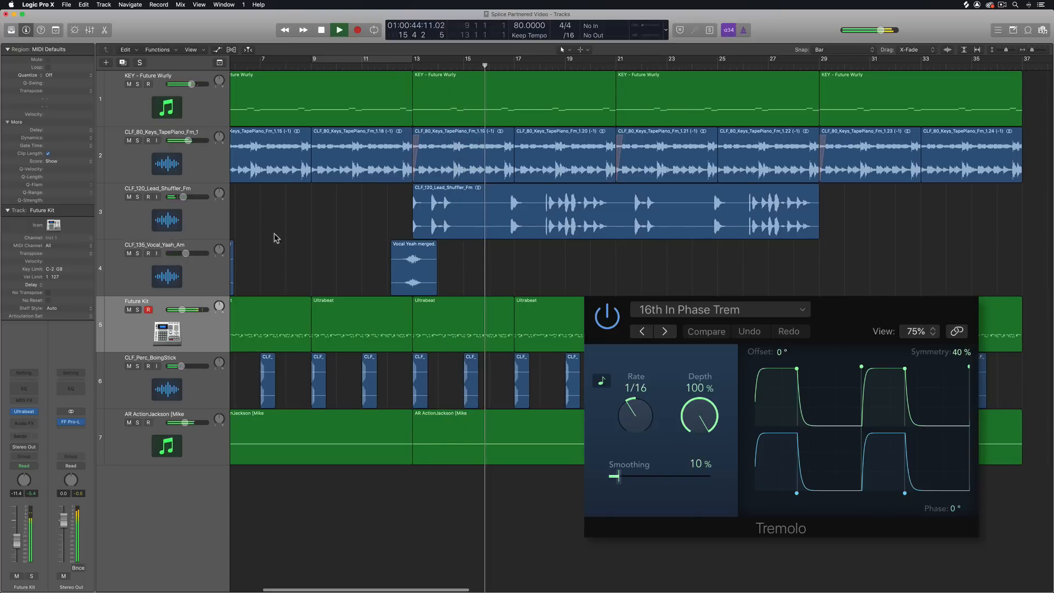
left_click(202, 225)
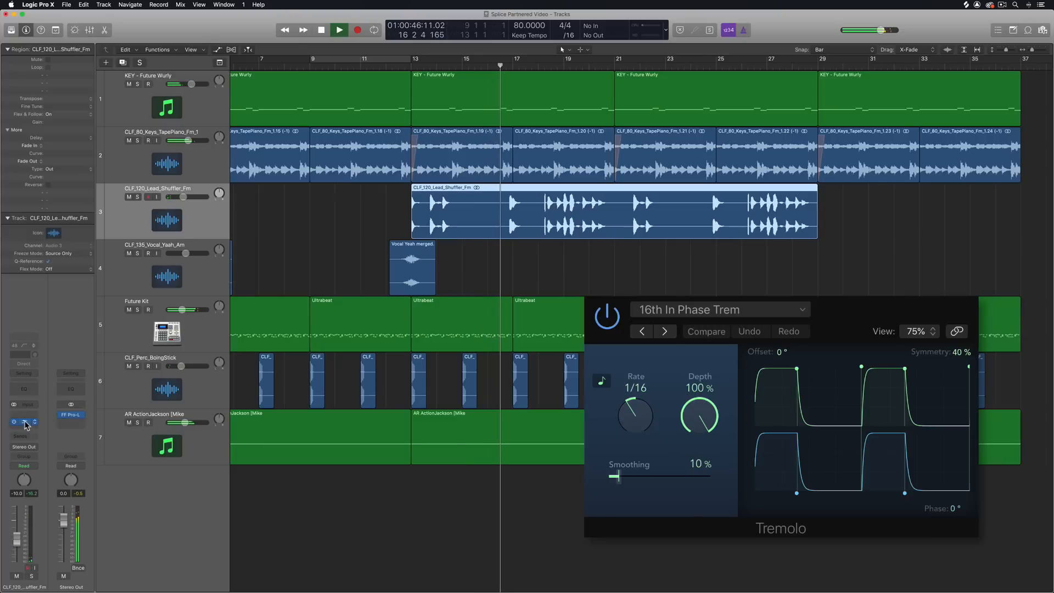
left_click(24, 423)
left_click_drag(30, 113, 32, 129)
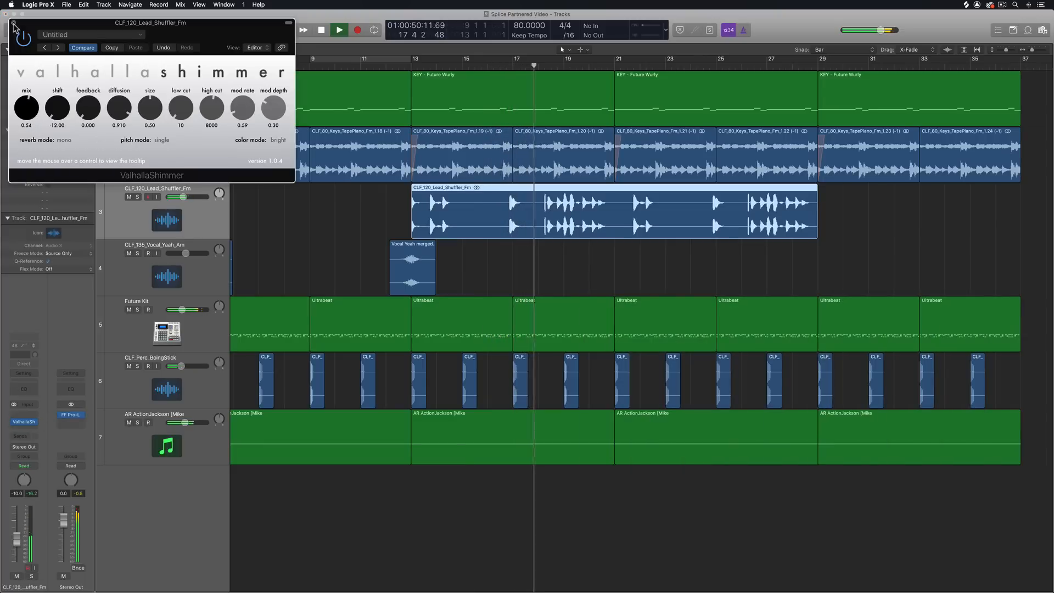
left_click(14, 24)
left_click(327, 210)
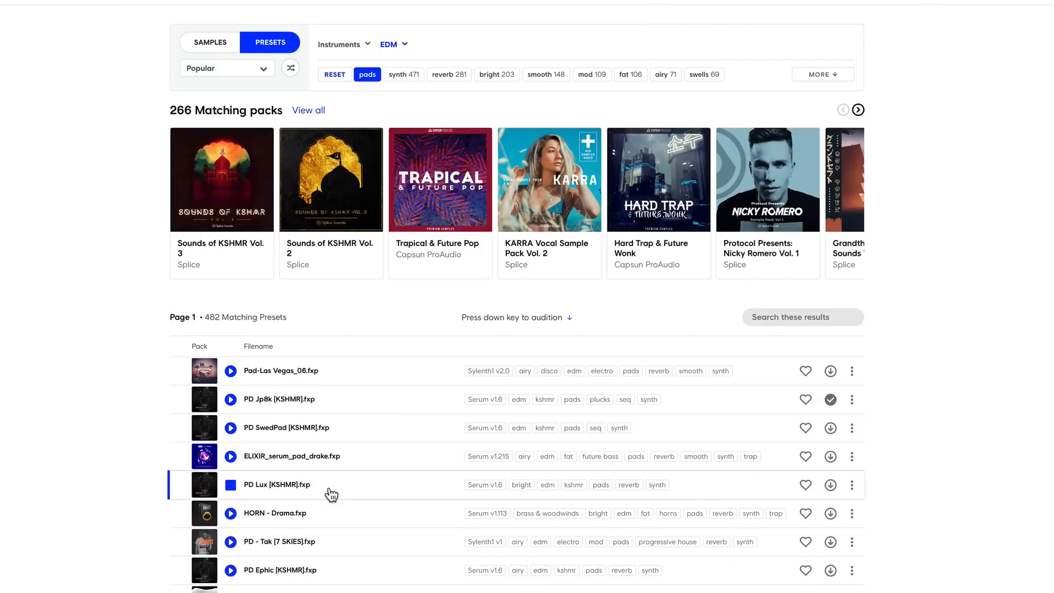
Download PD Lux [KSHMR].fxp from Splice's EDM pads presets, and audition and download HORN - Drama.fxp
scroll(331, 495, "down", 1)
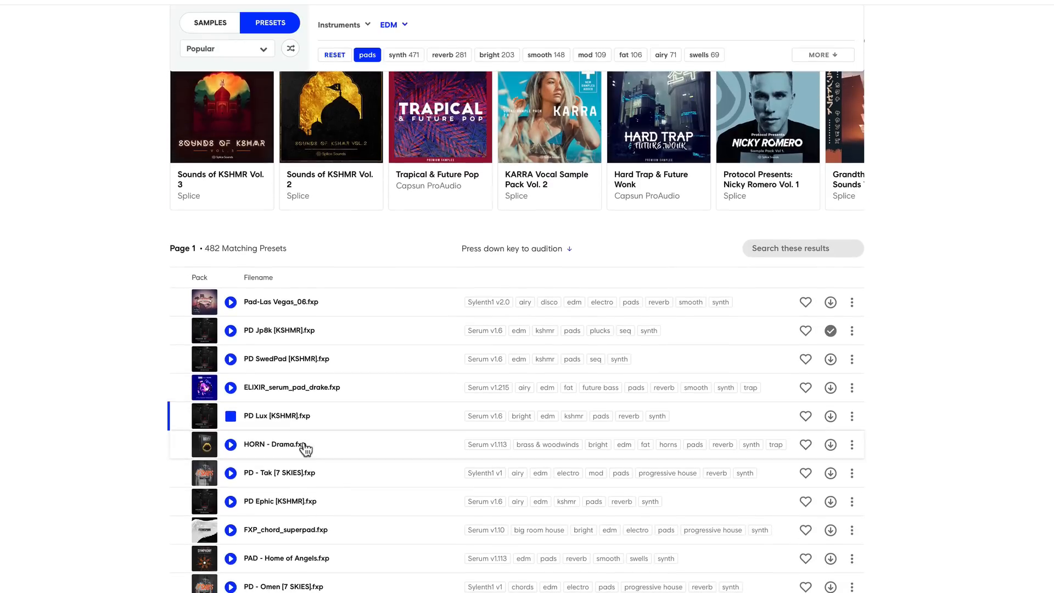
left_click(830, 417)
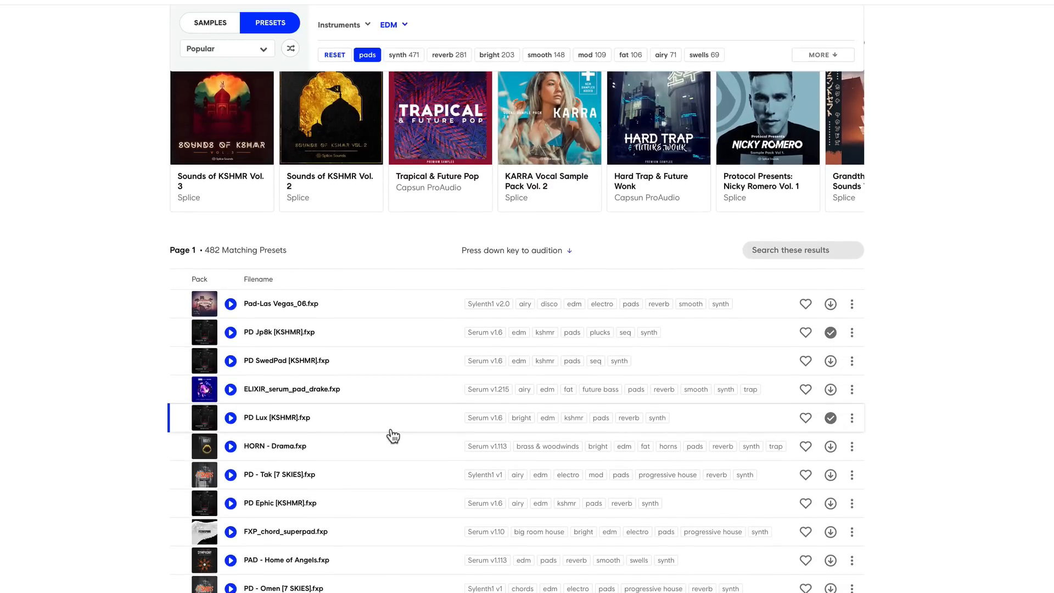
left_click(231, 446)
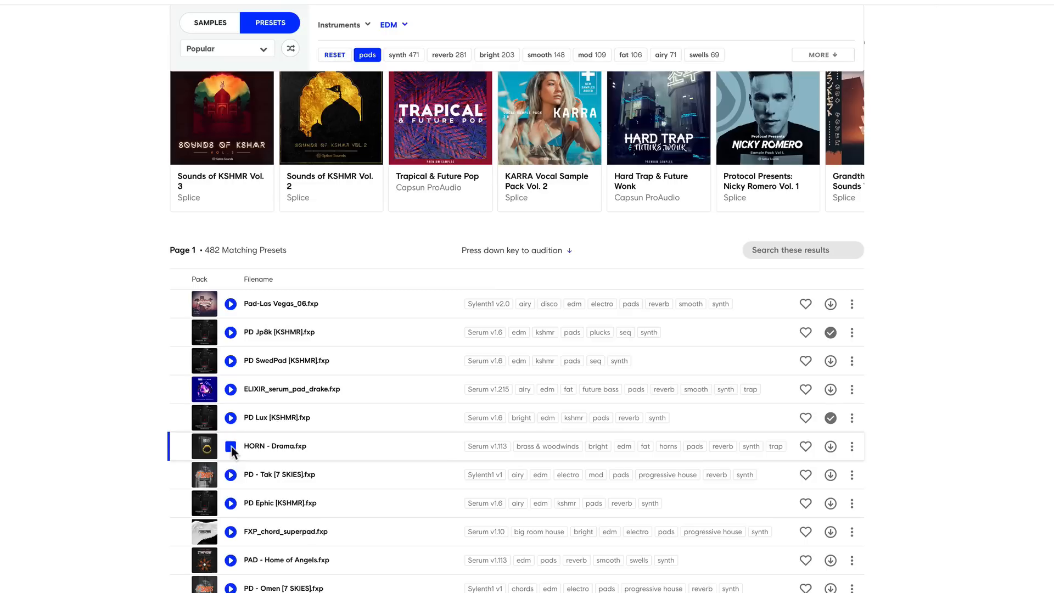
left_click(831, 446)
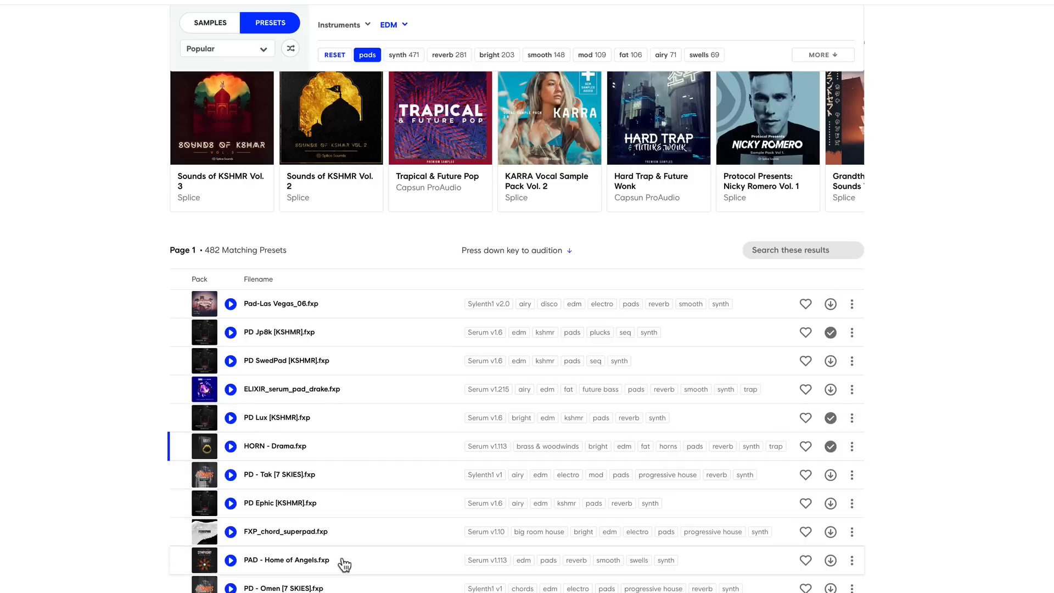
scroll(341, 565, "down", 1)
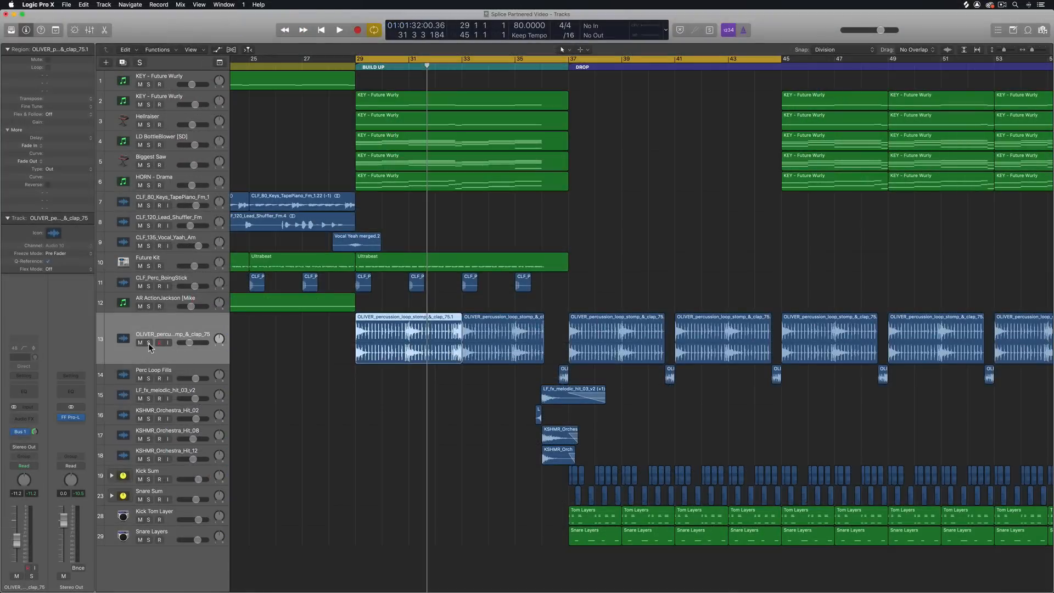
Play the OLIVER percussion stomp and clap loop in solo over the build up and take it out of solo
left_click(301, 362)
key("space")
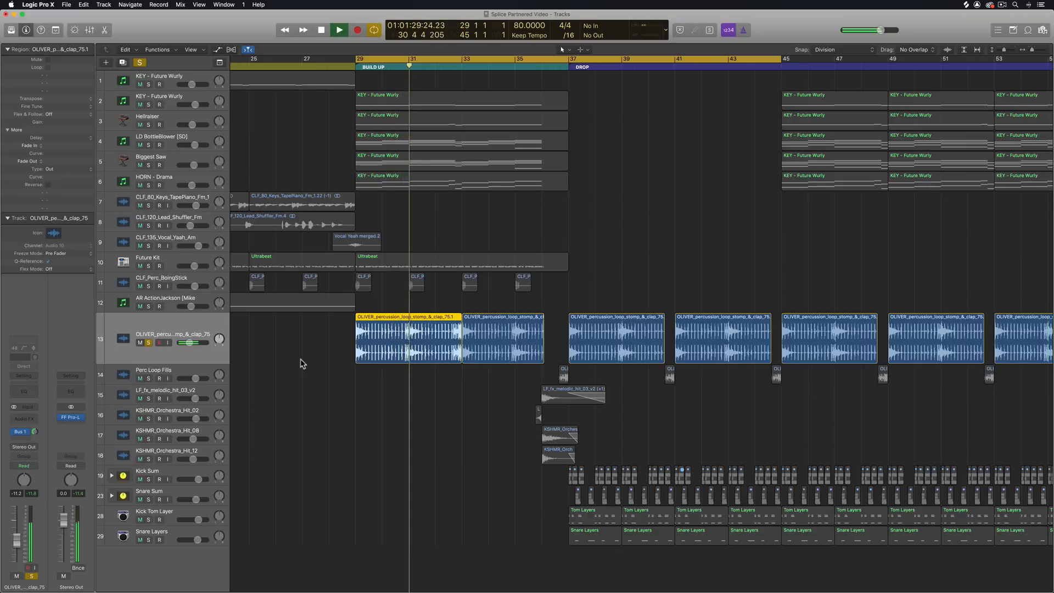
key("space")
left_click(149, 343)
Solo the Future Kit, OLIVER percussion loop and CLF_Perc_BoingStick tracks together to hear how they combine
left_click(149, 266)
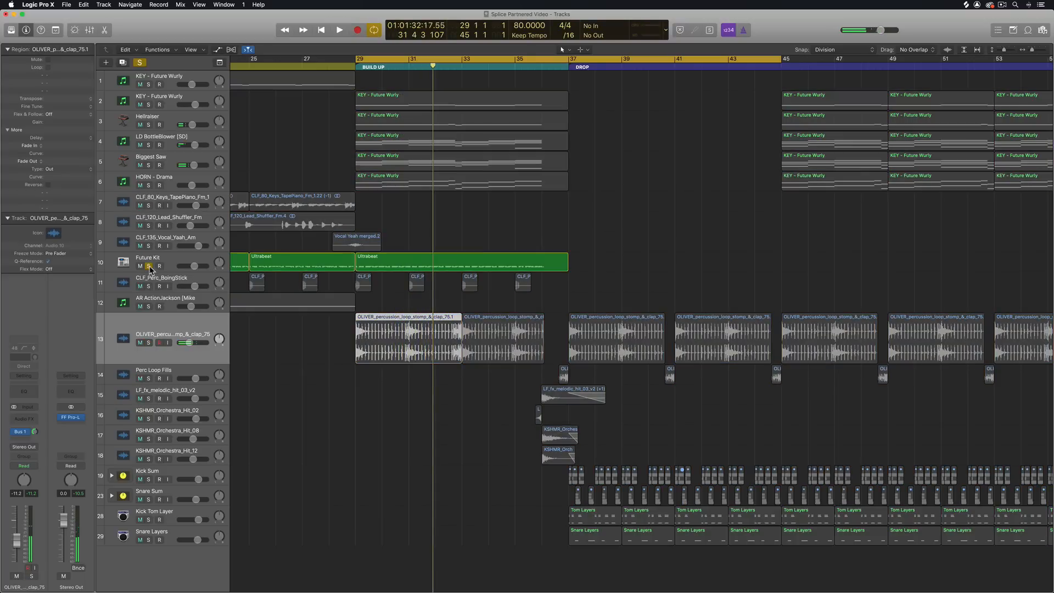
left_click(150, 343)
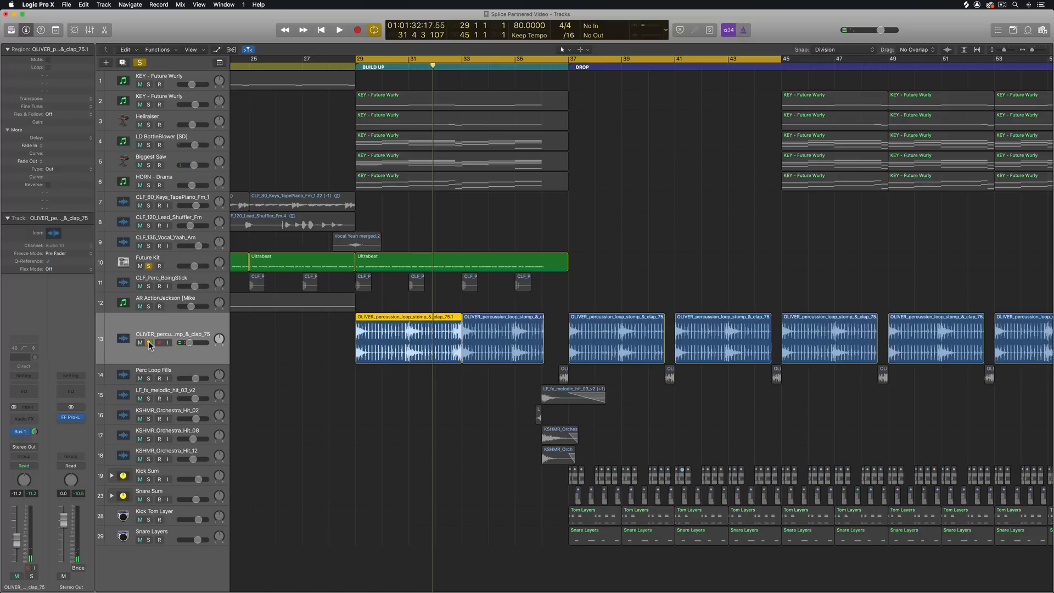
left_click(149, 287)
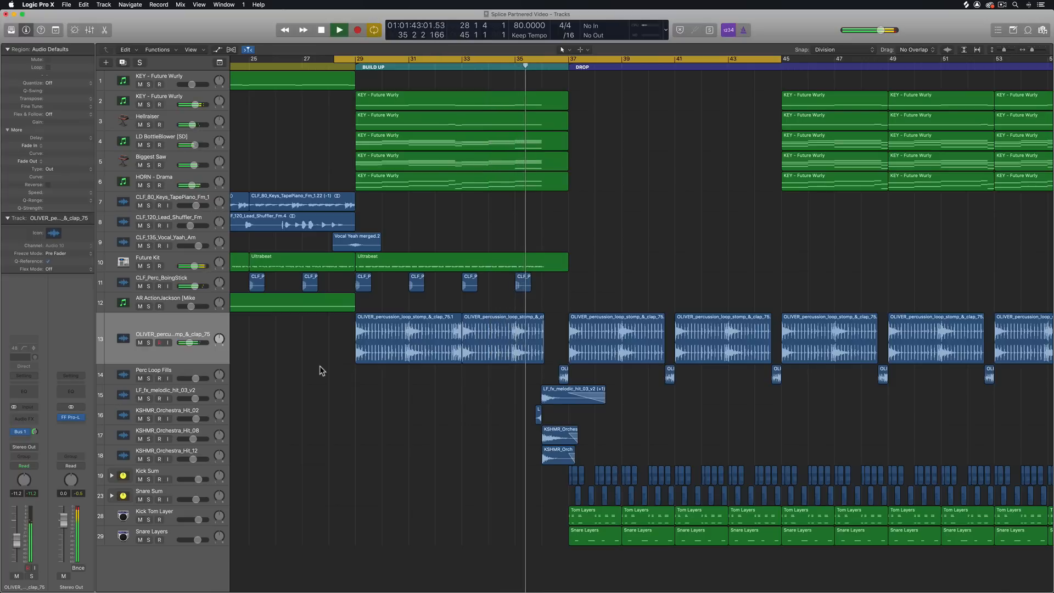
Turn off cycle mode during playback so the build up can run on towards the drop
key("c")
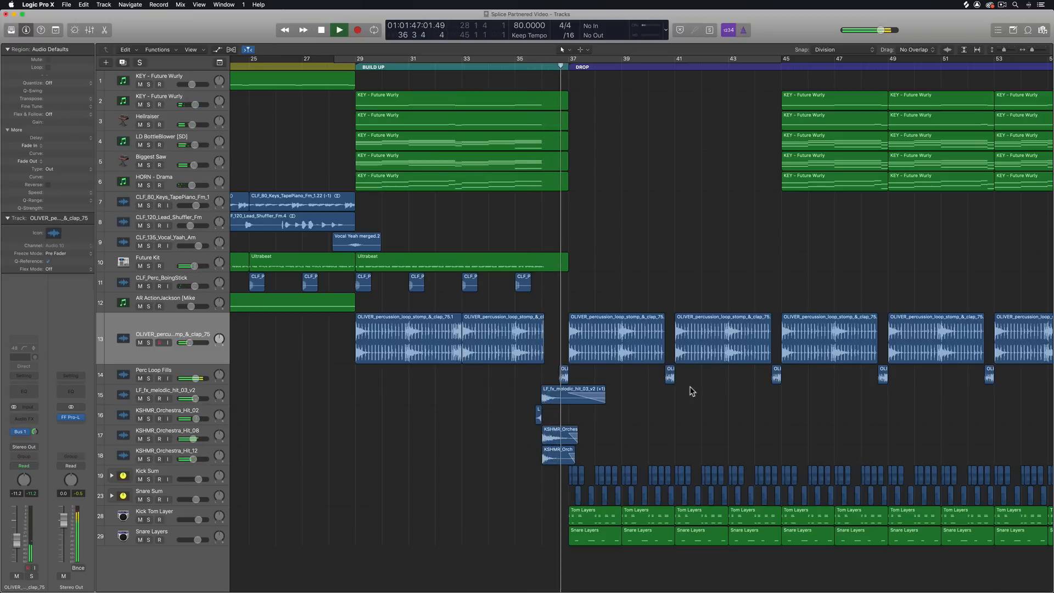
scroll(692, 391, "right", 2)
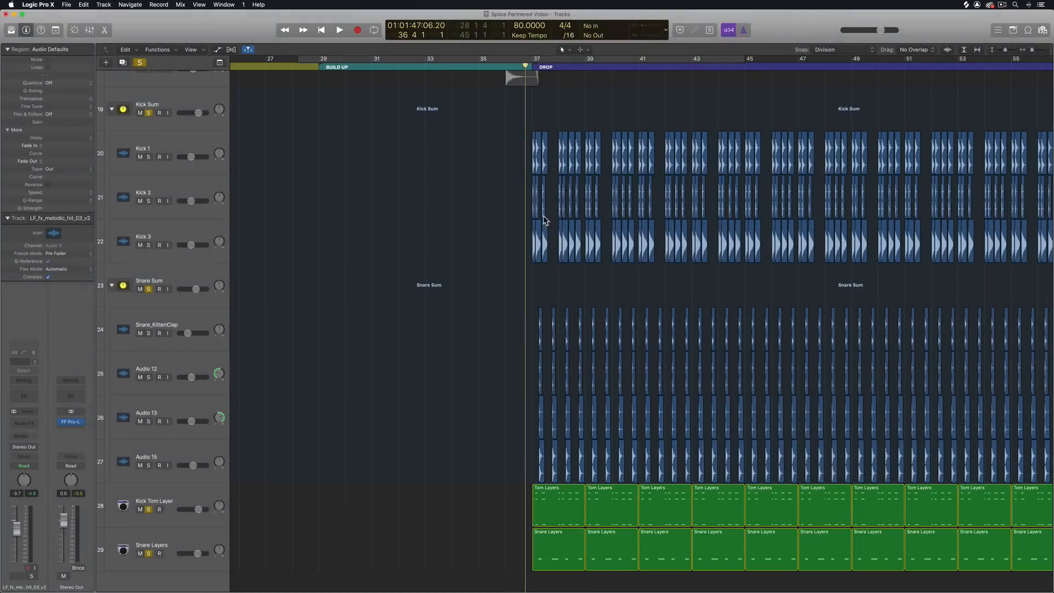
Highlight the layered kick regions and the snare regions from bar 37, clear the selection, and play the soloed drop drums
left_click_drag(482, 154, 712, 259)
scroll(498, 298, "left", 1)
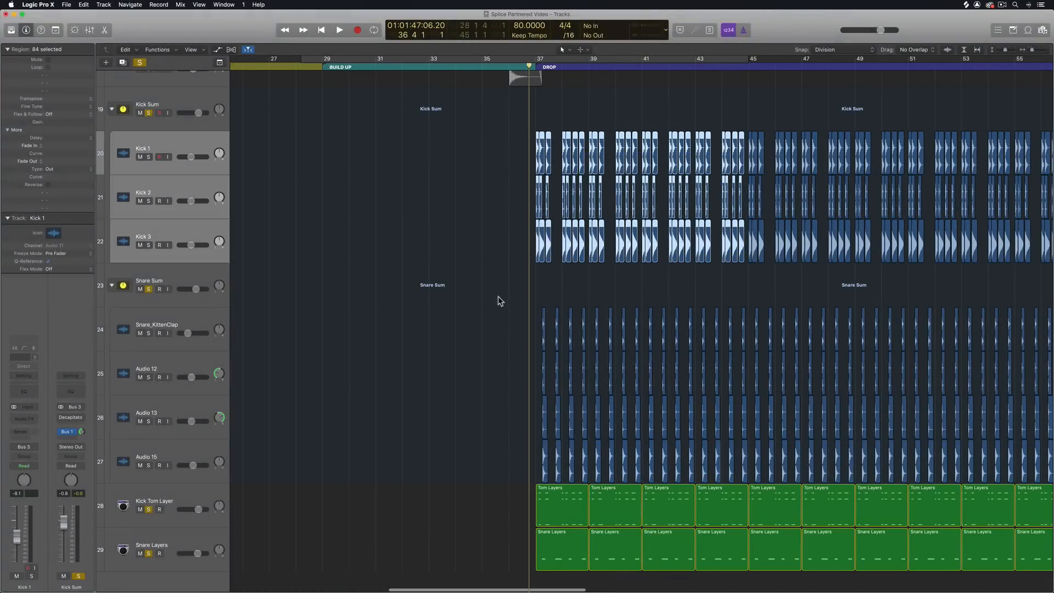
left_click_drag(473, 300, 722, 455)
left_click_drag(499, 505, 524, 526)
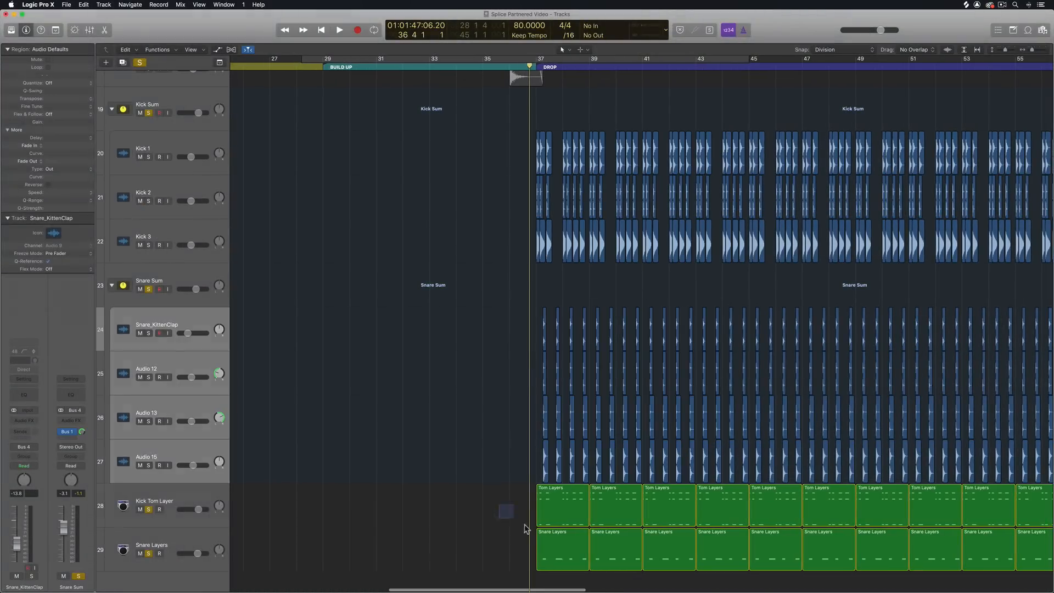
key("space")
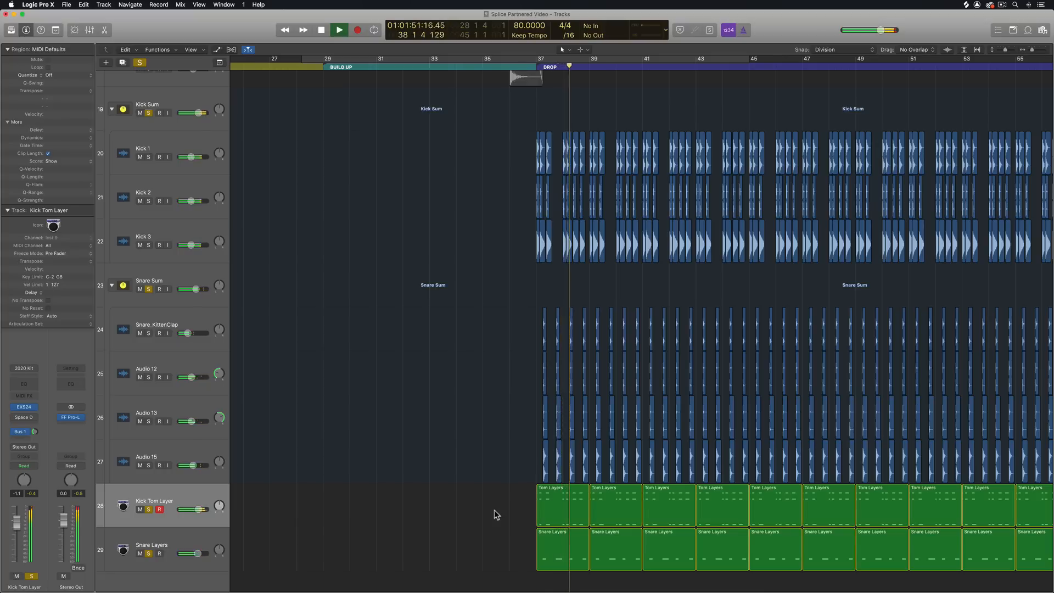
Add the OLIVER percussion loop and Perc Loop Fills tracks to the soloed drums, and clear all solos during playback
scroll(496, 514, "up", 8)
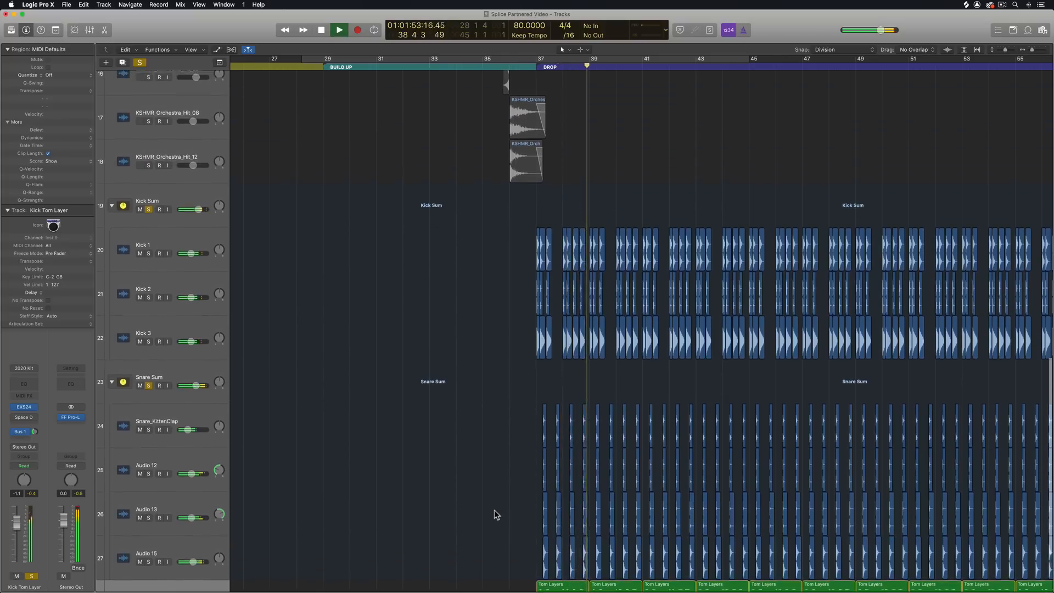
scroll(496, 514, "up", 5)
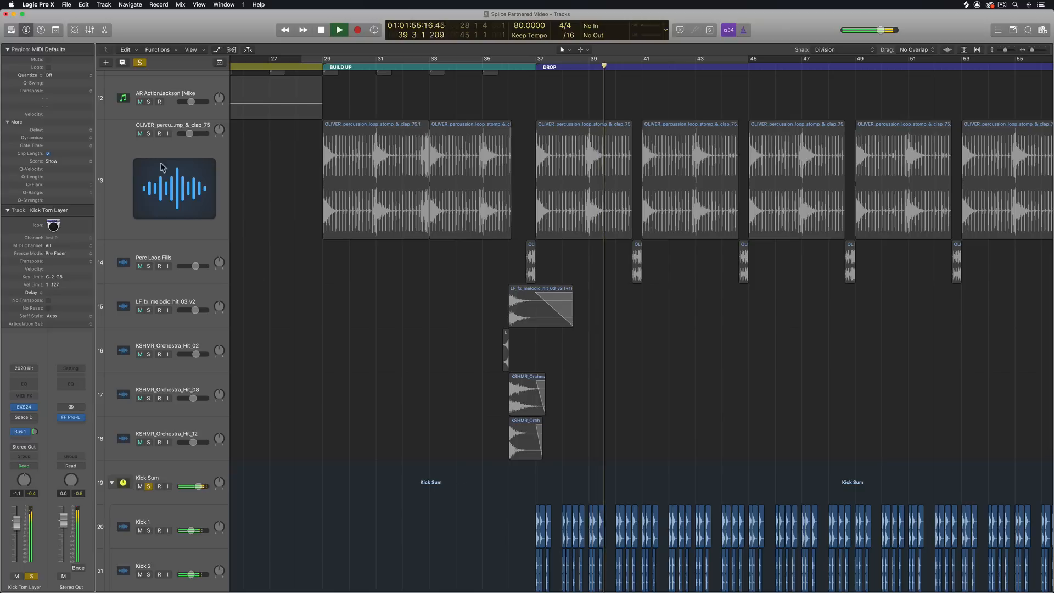
left_click_drag(147, 136, 148, 258)
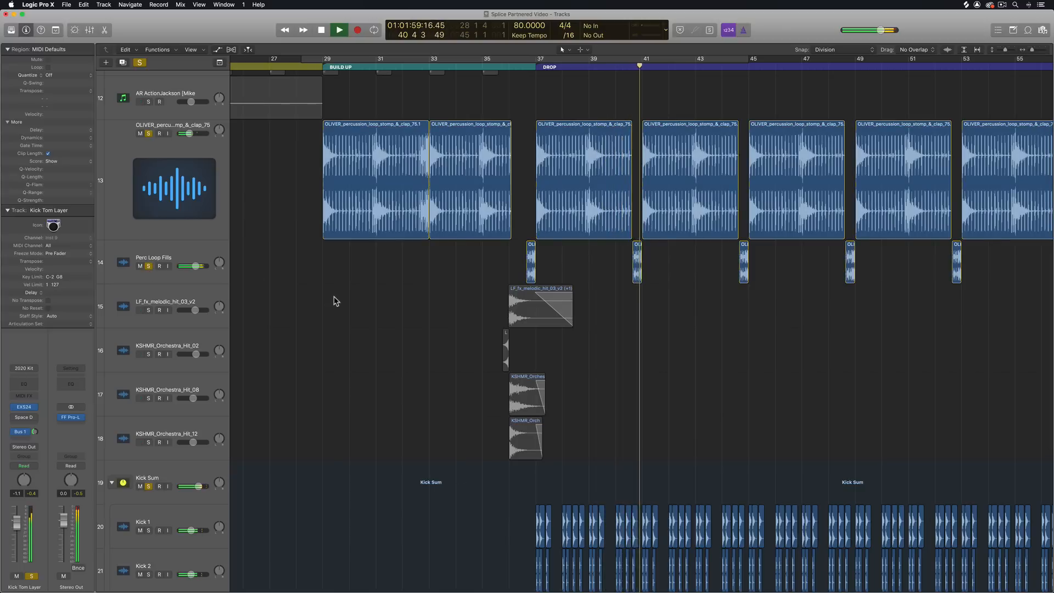
left_click(149, 266, "alt")
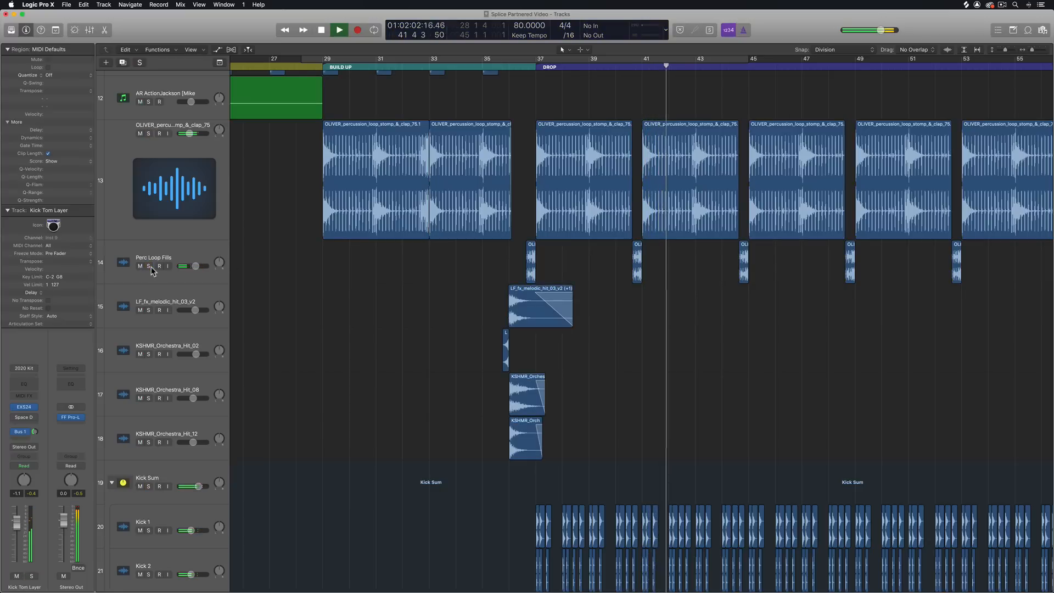
Collapse the Kick Sum and Snare Sum track stacks
left_click(111, 482)
scroll(329, 418, "down", 8)
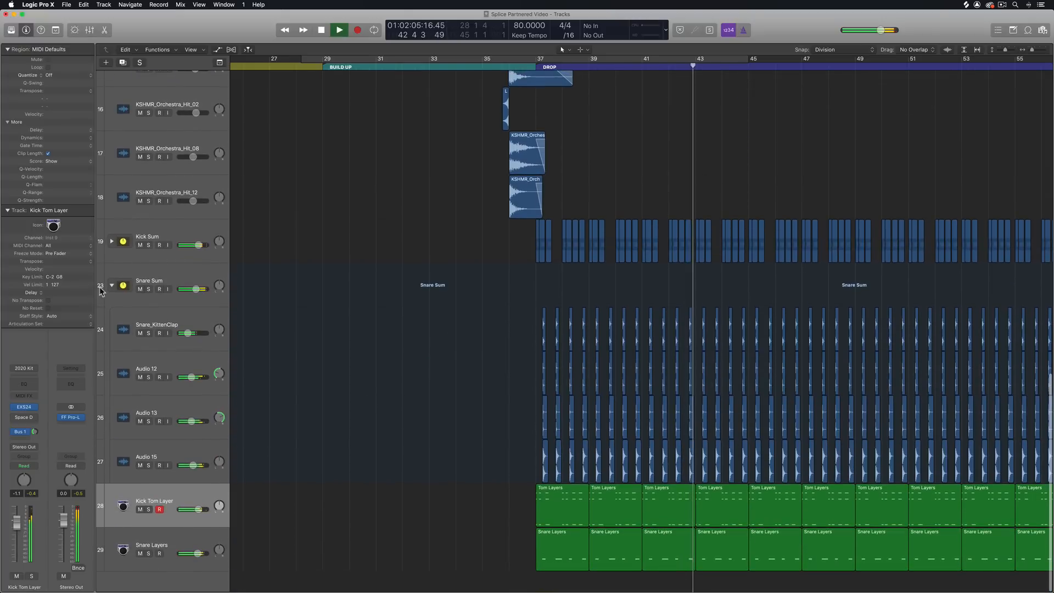
left_click(111, 286)
Restart playback from bar 1 with the whole arrangement from intro to drop in view
scroll(784, 307, "up", 10)
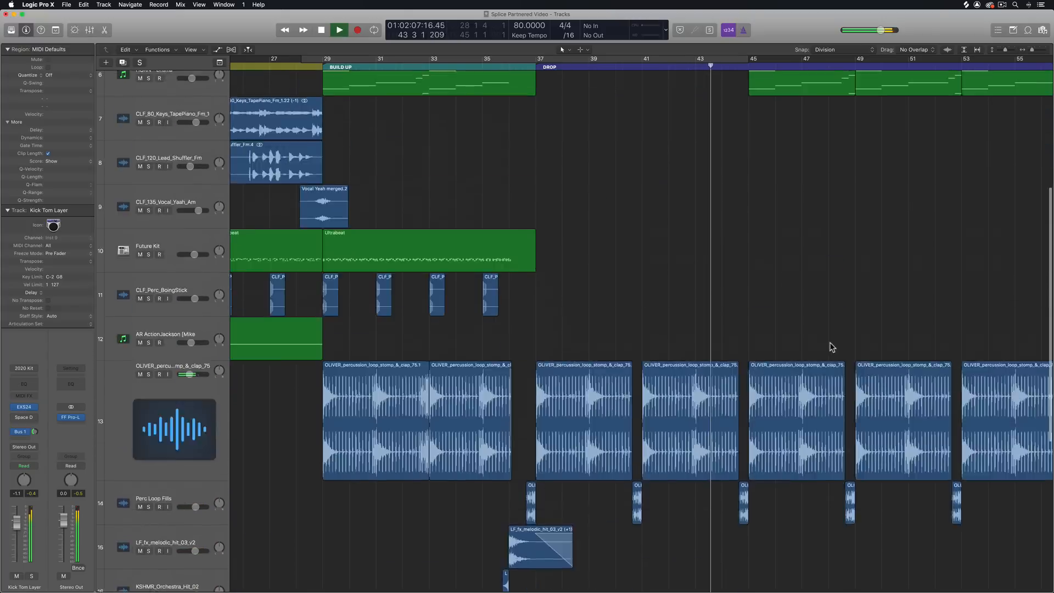
key("z")
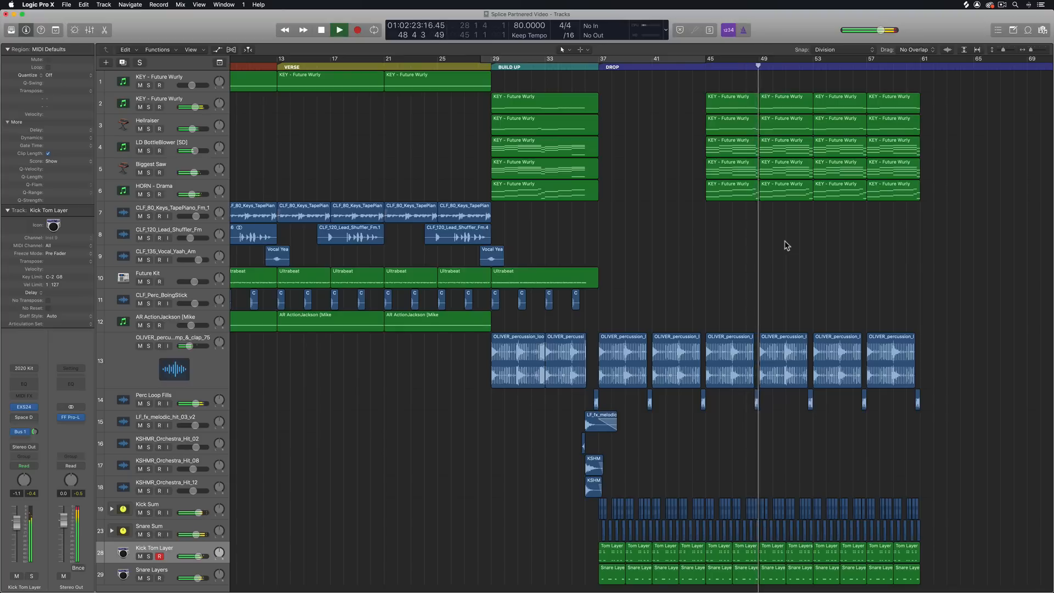
key("Return")
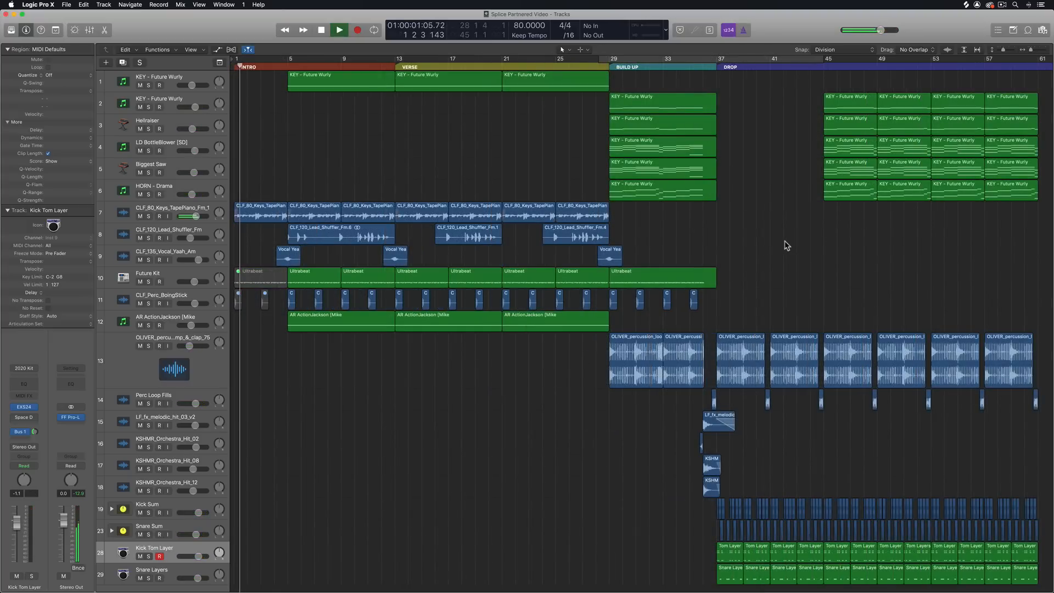